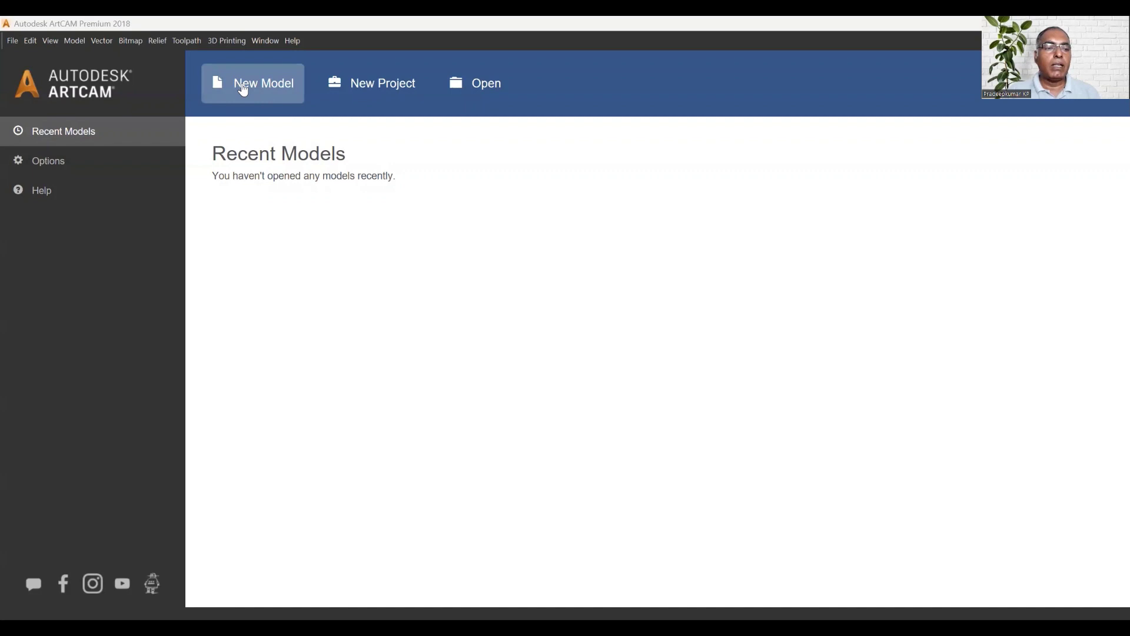
left_click(10, 41)
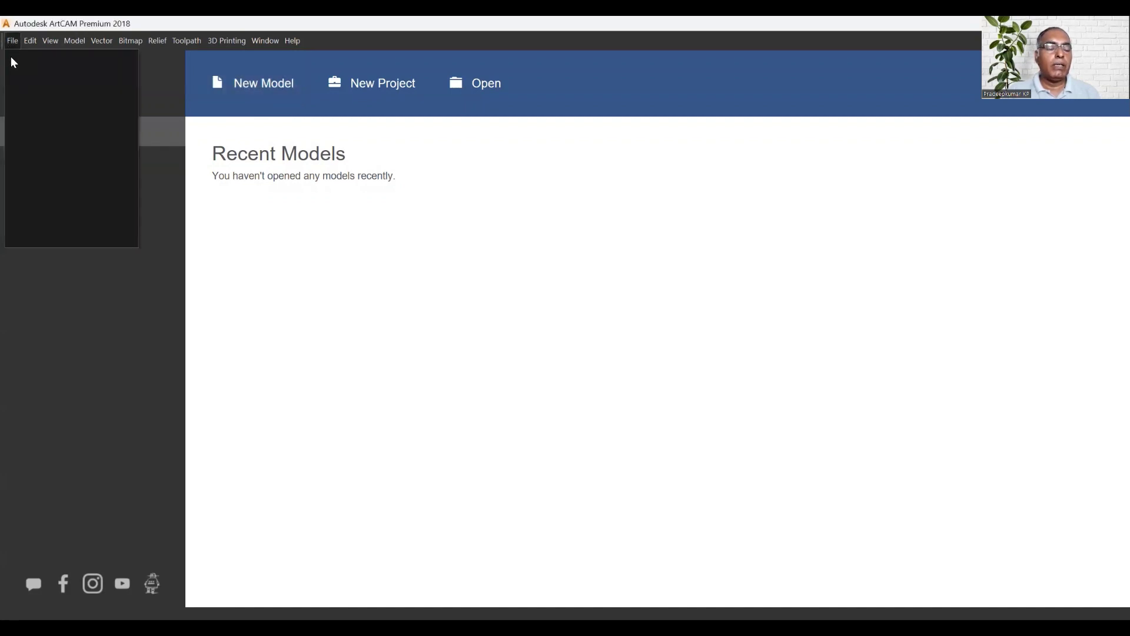
mouse_move(75, 61)
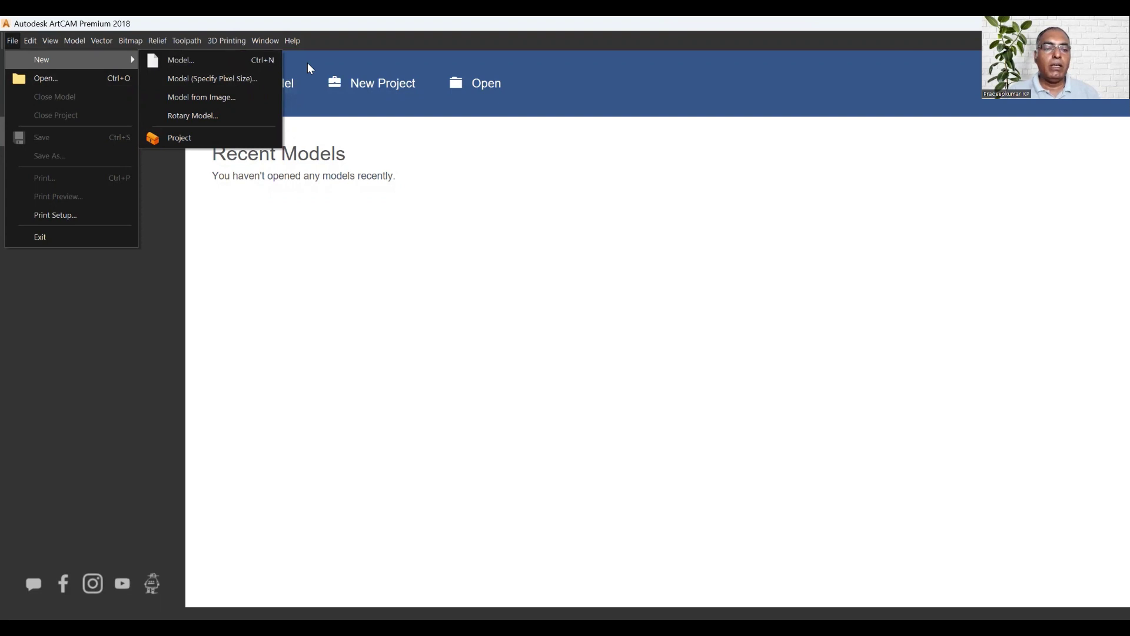
left_click(328, 104)
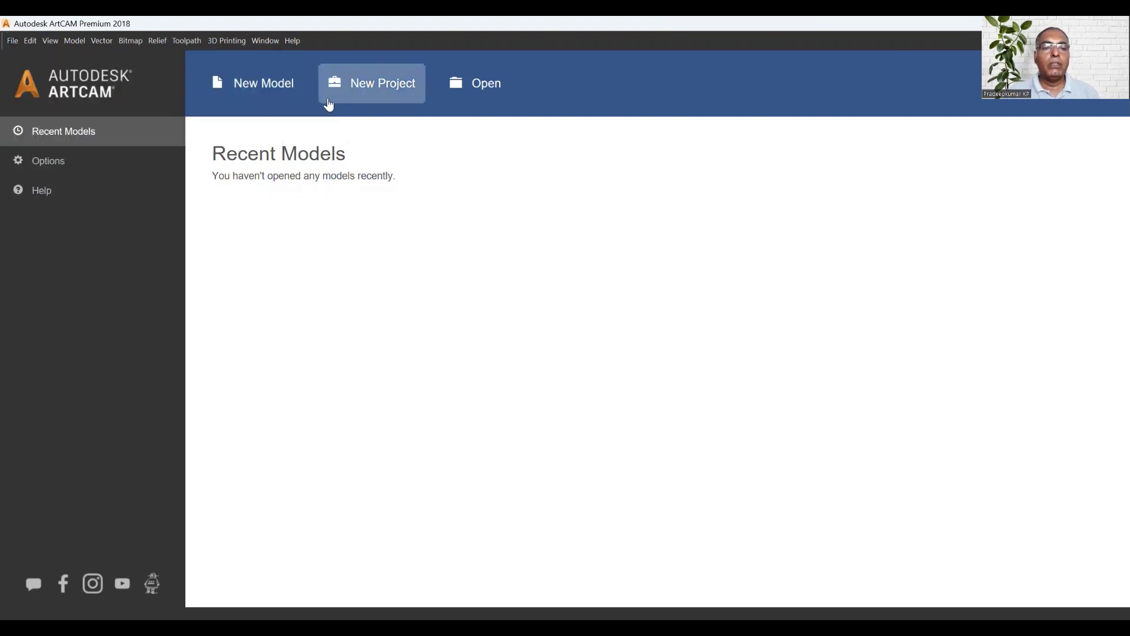
Step: Start a new model and set its width and height to 500 mm each
left_click(271, 92)
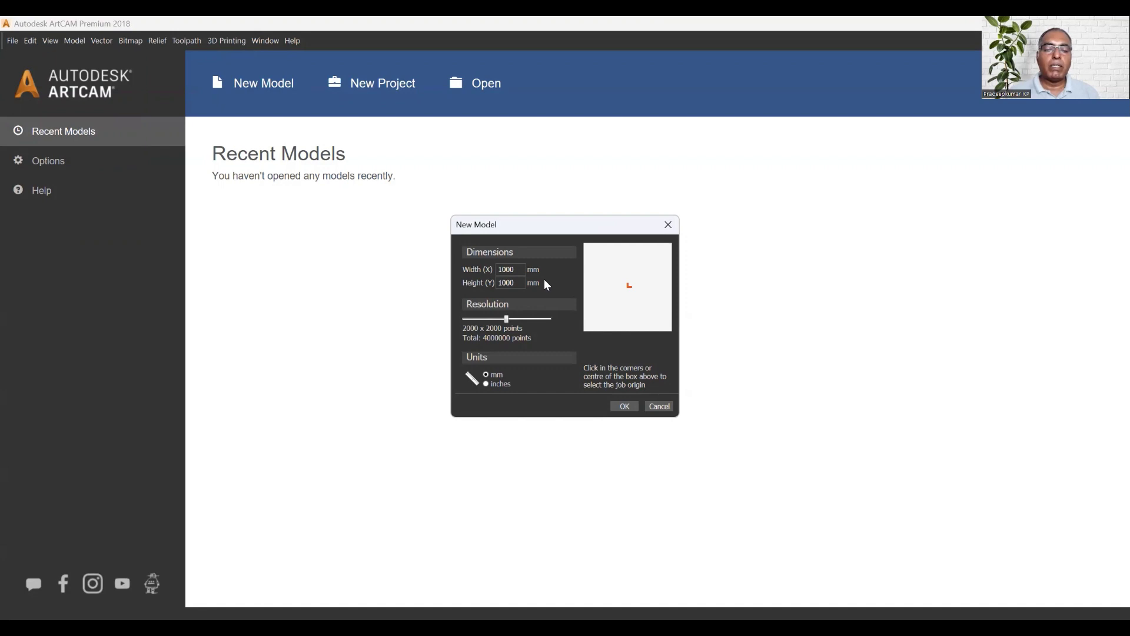
left_click(520, 269)
left_click_drag(521, 269, 502, 273)
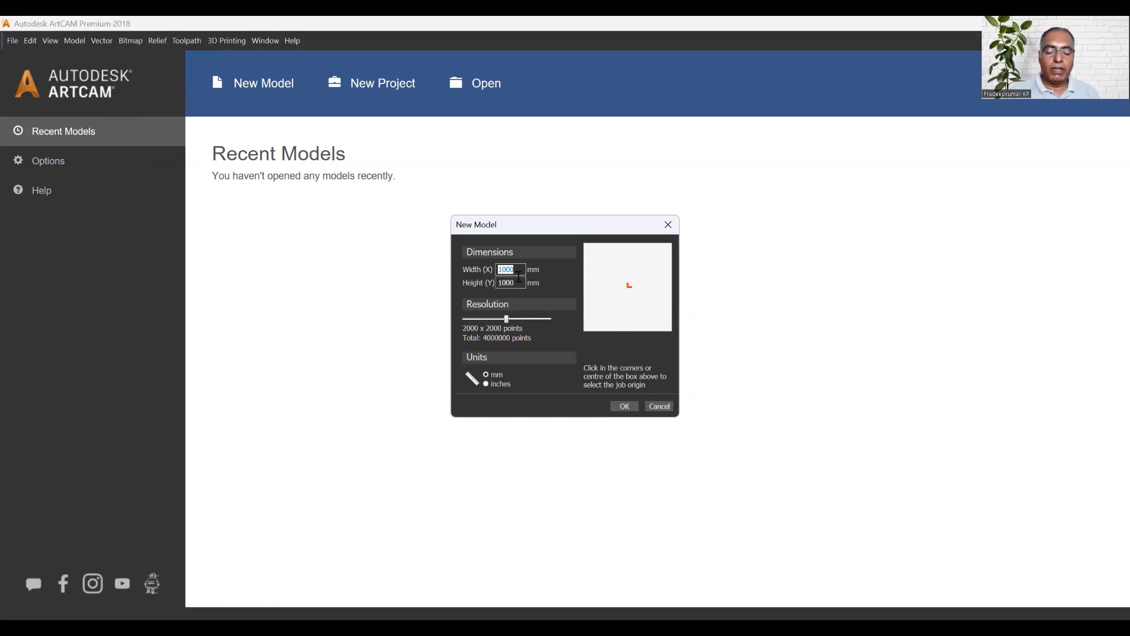
type("500")
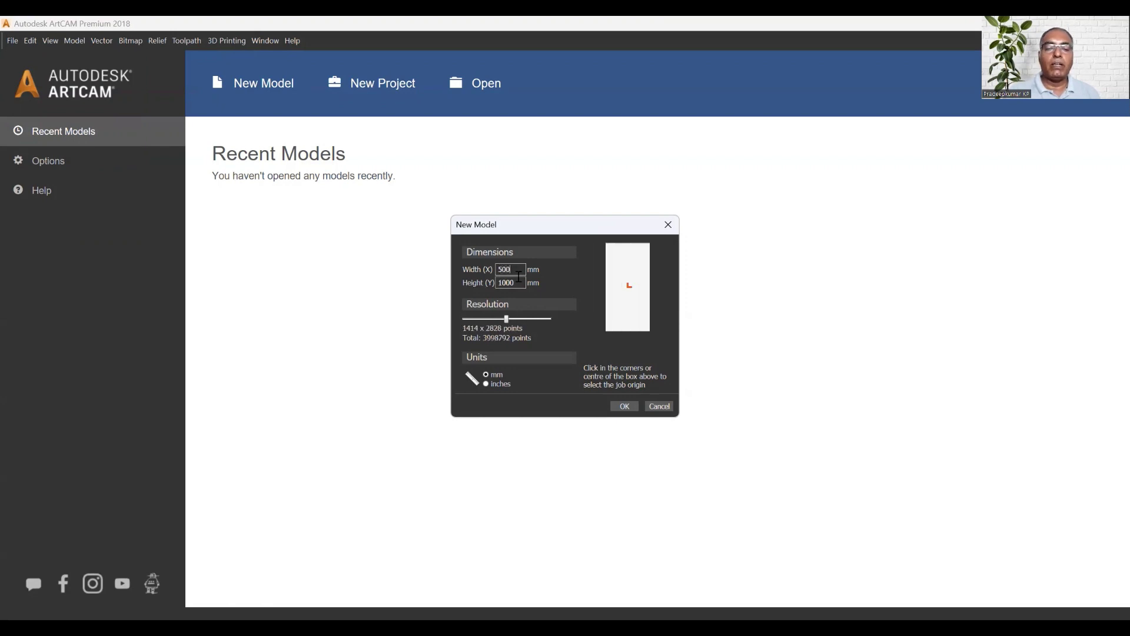
left_click_drag(520, 284, 496, 286)
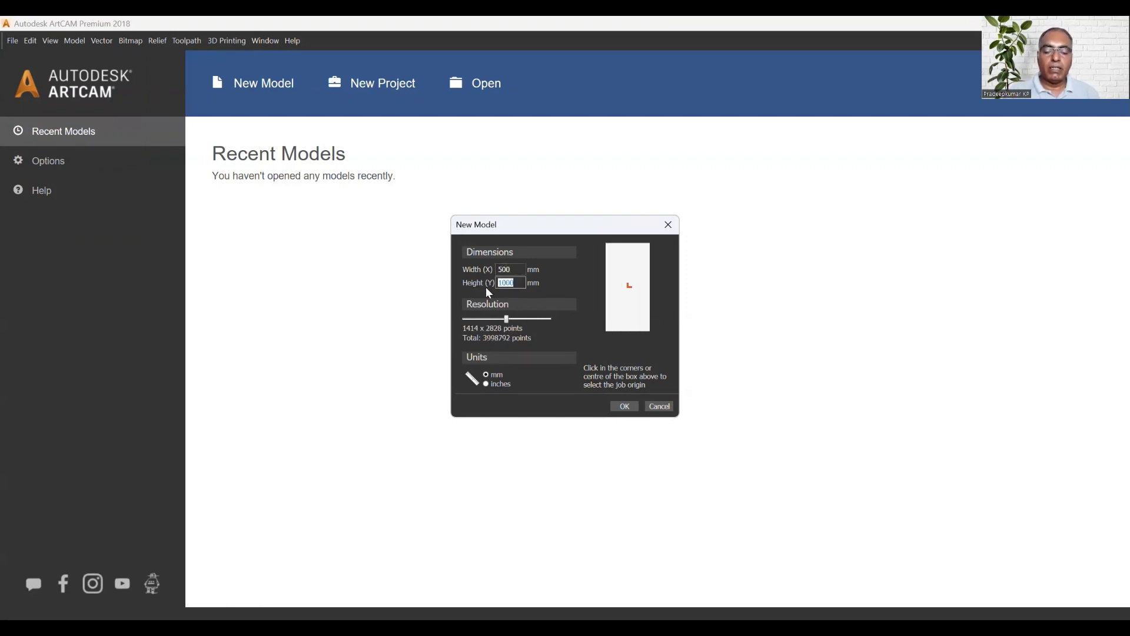
type("500")
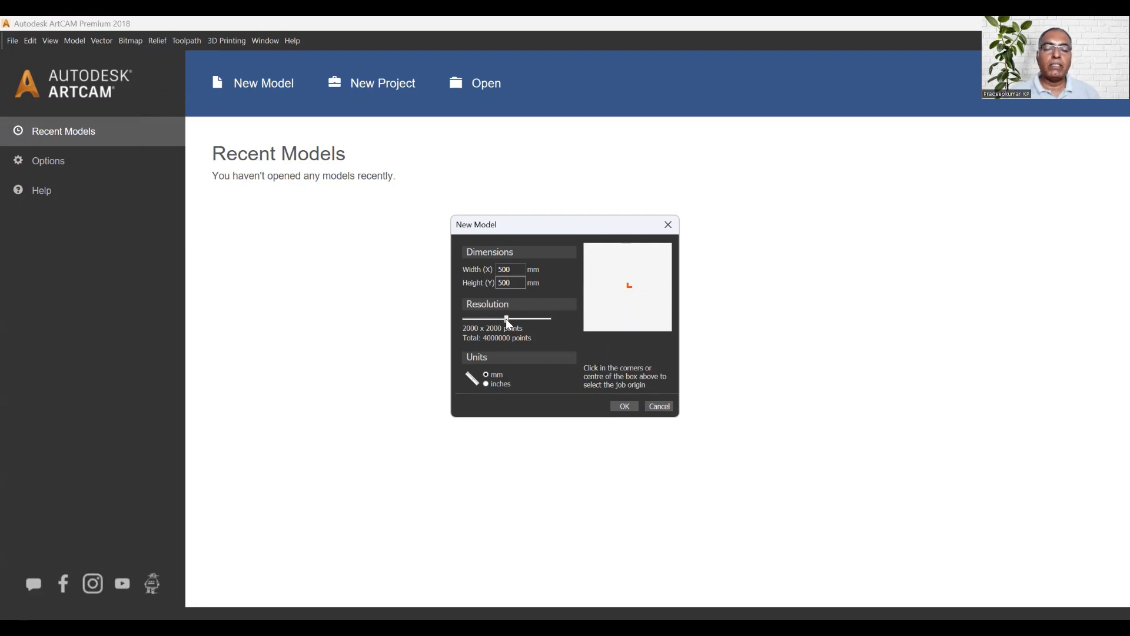
Step: Raise the new model's resolution to 4000 x 4000 points and set its units to mm
left_click_drag(507, 319, 553, 328)
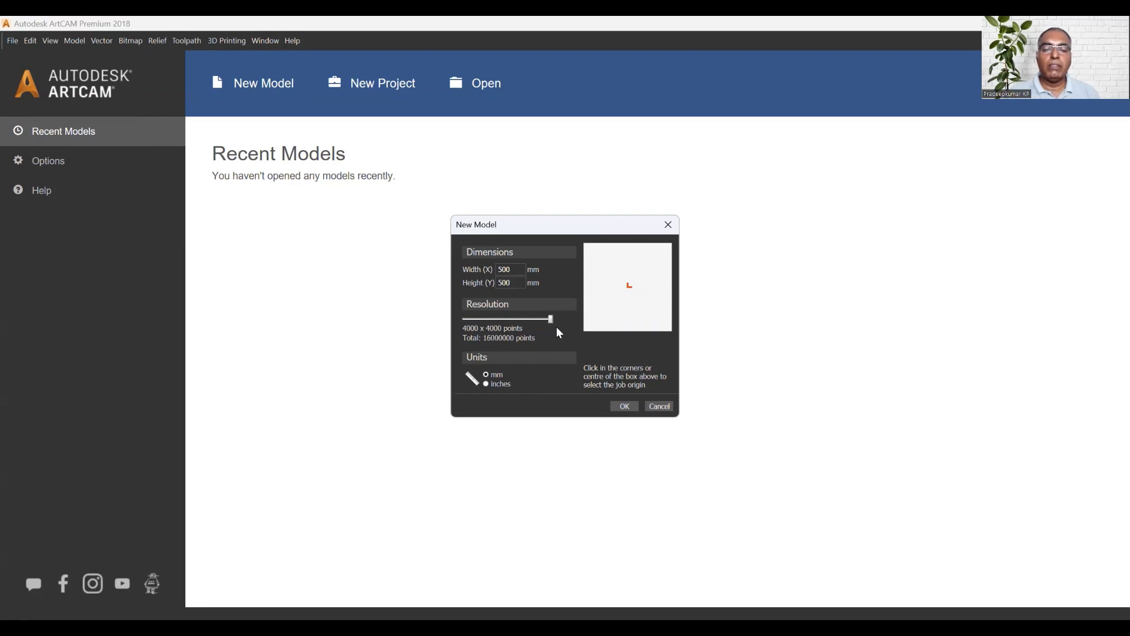
left_click(485, 383)
left_click(485, 375)
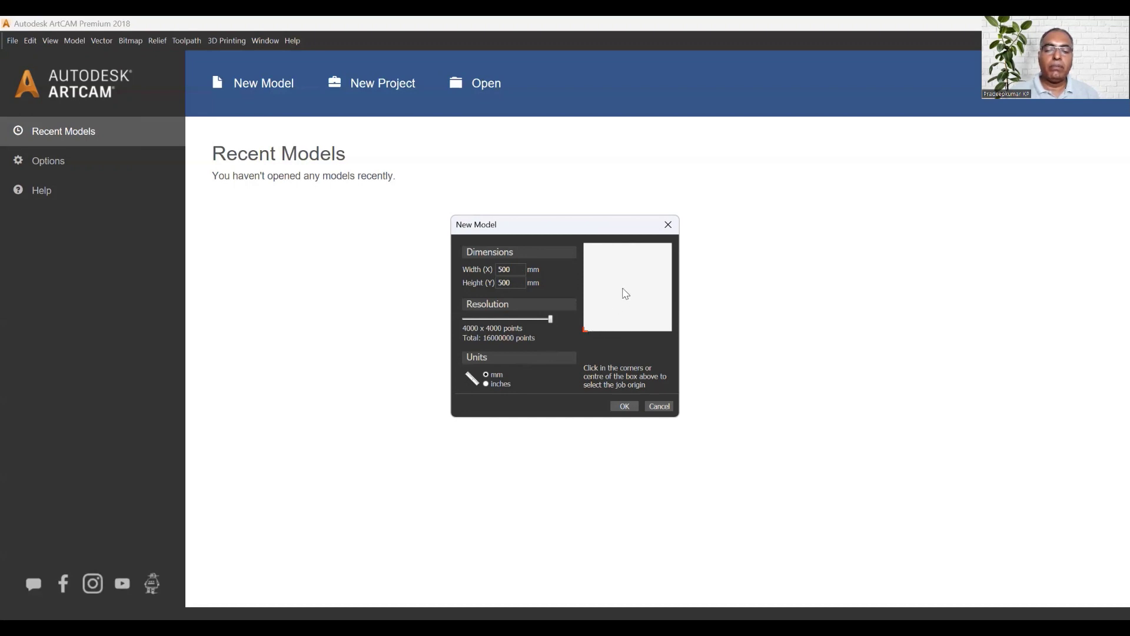
Step: Place the job origin at the lower-left corner of the model and create the model
left_click(587, 247)
left_click_drag(675, 249, 675, 248)
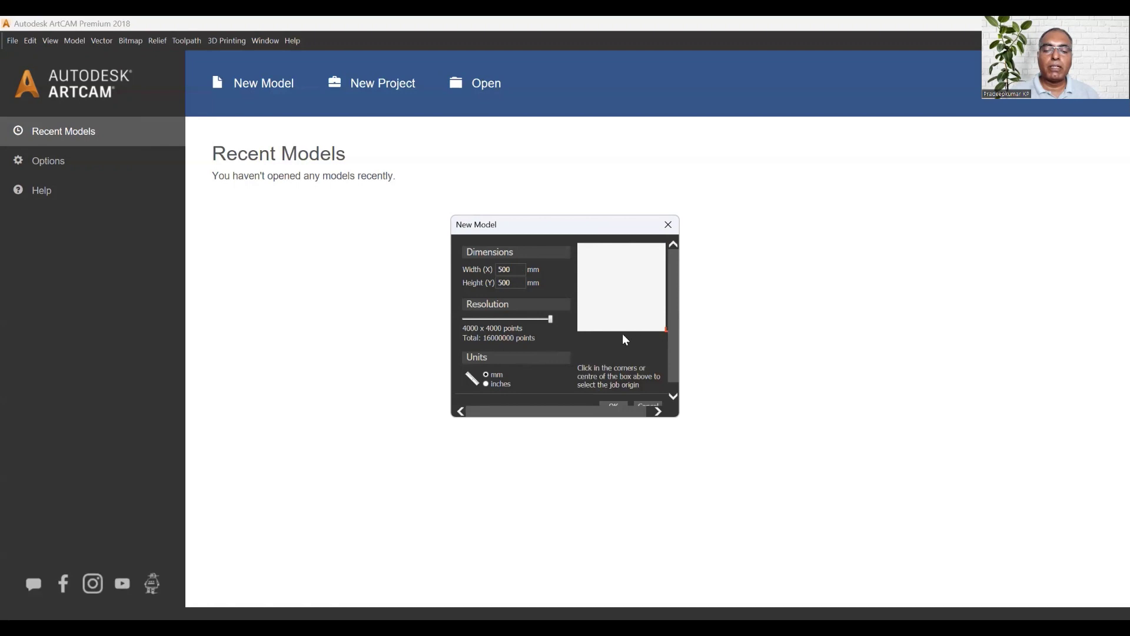
left_click(578, 329)
left_click(578, 330)
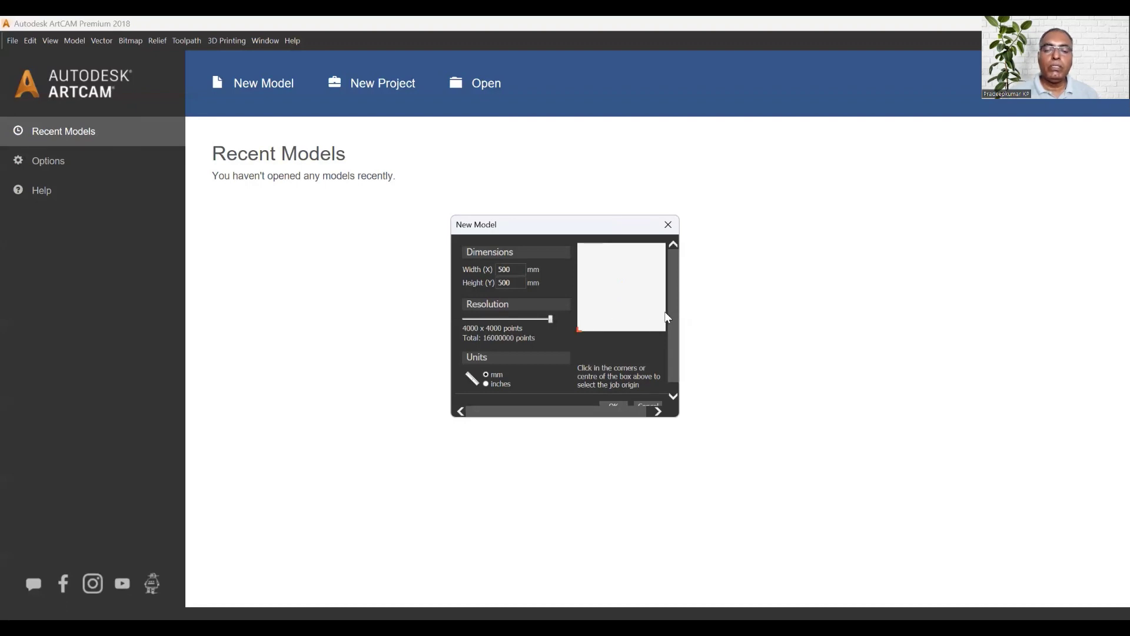
scroll(650, 310, "down", 1)
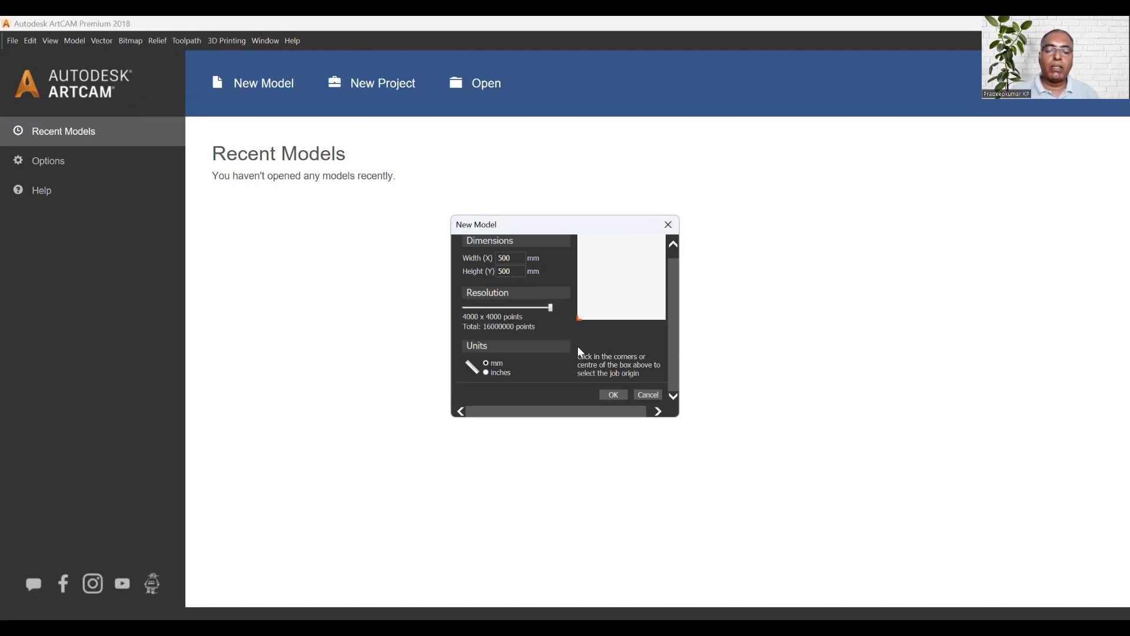
left_click(613, 395)
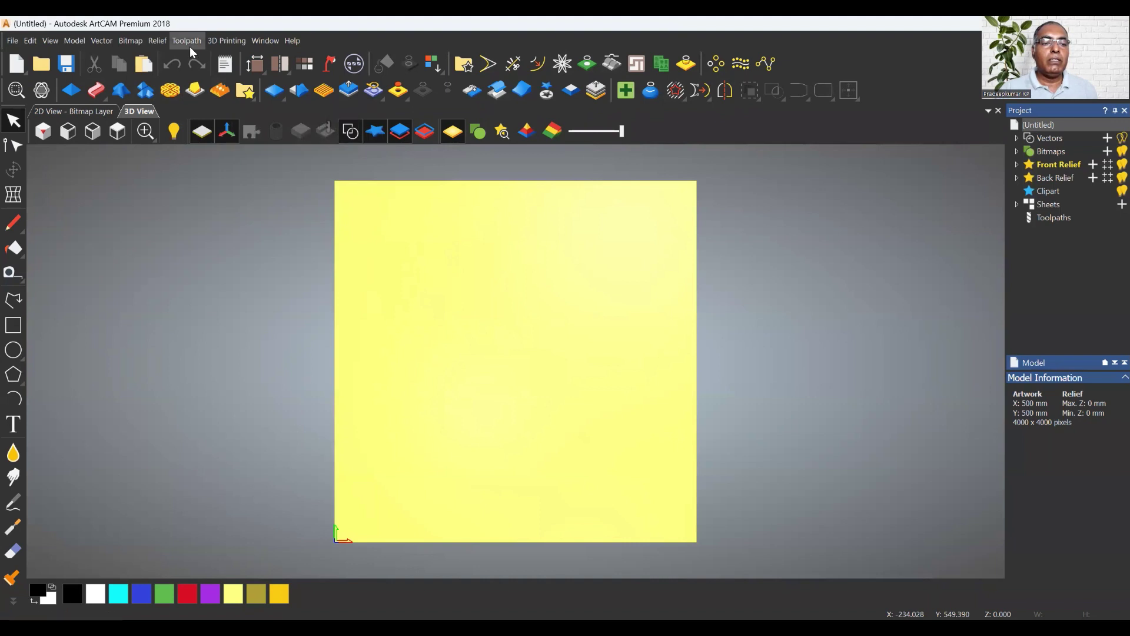
Step: Try the Standard workspace layout and the Advanced workspace layout
left_click(260, 45)
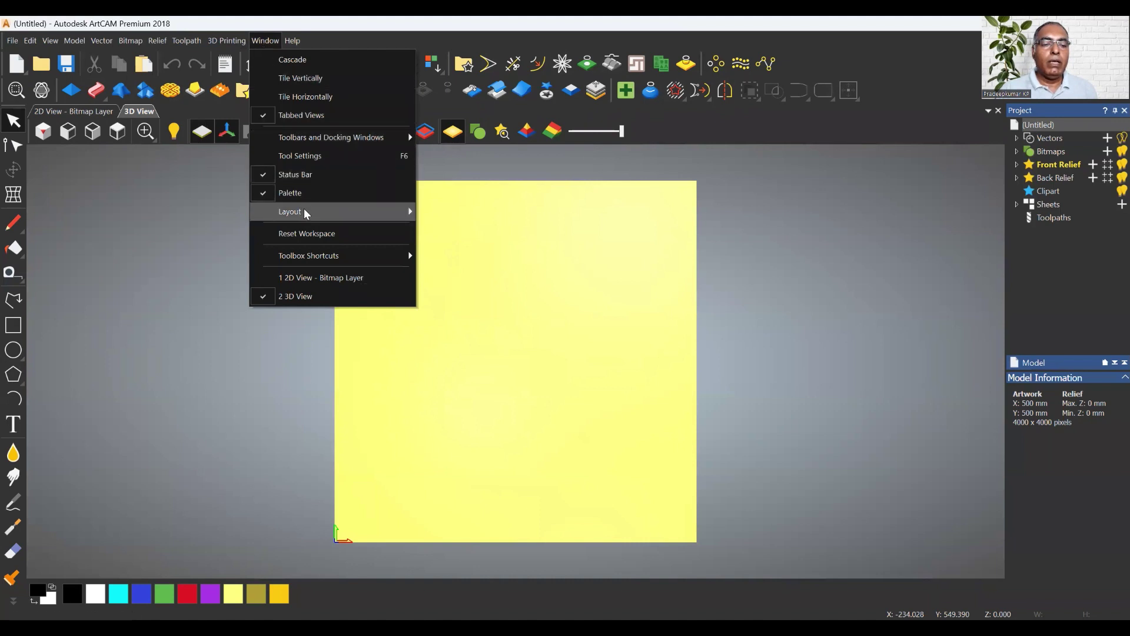
mouse_move(305, 213)
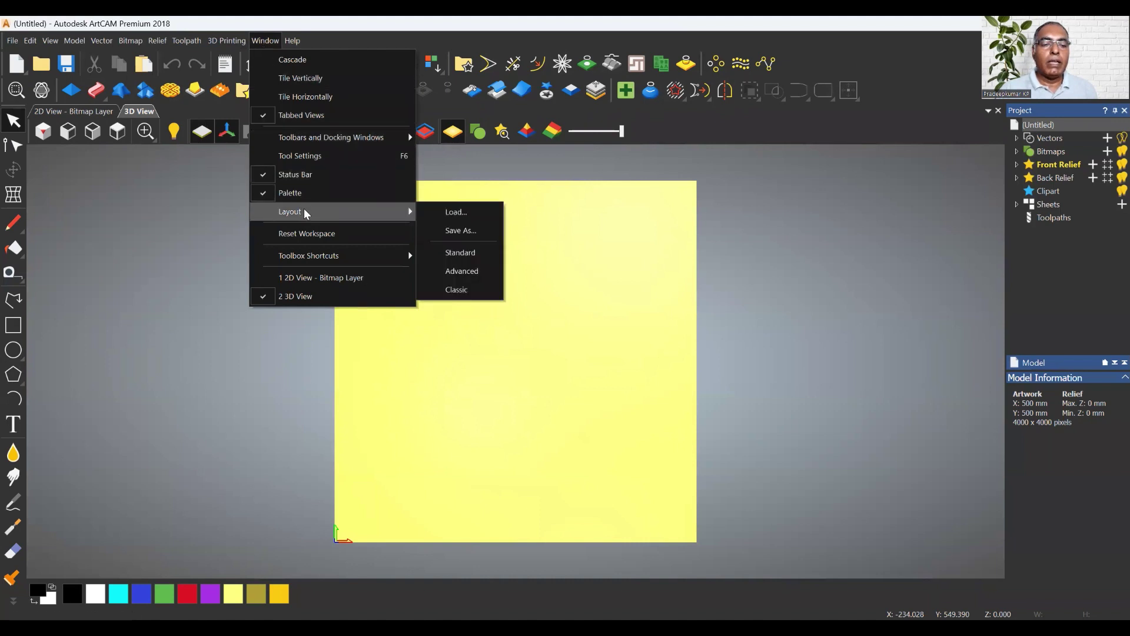
left_click(465, 253)
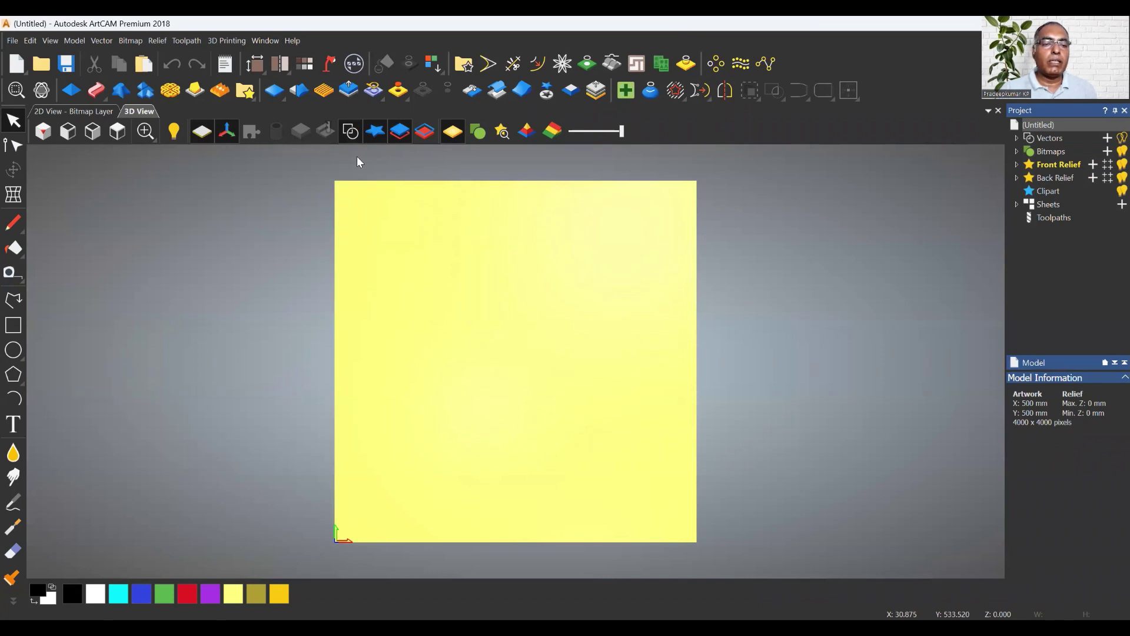
left_click(259, 41)
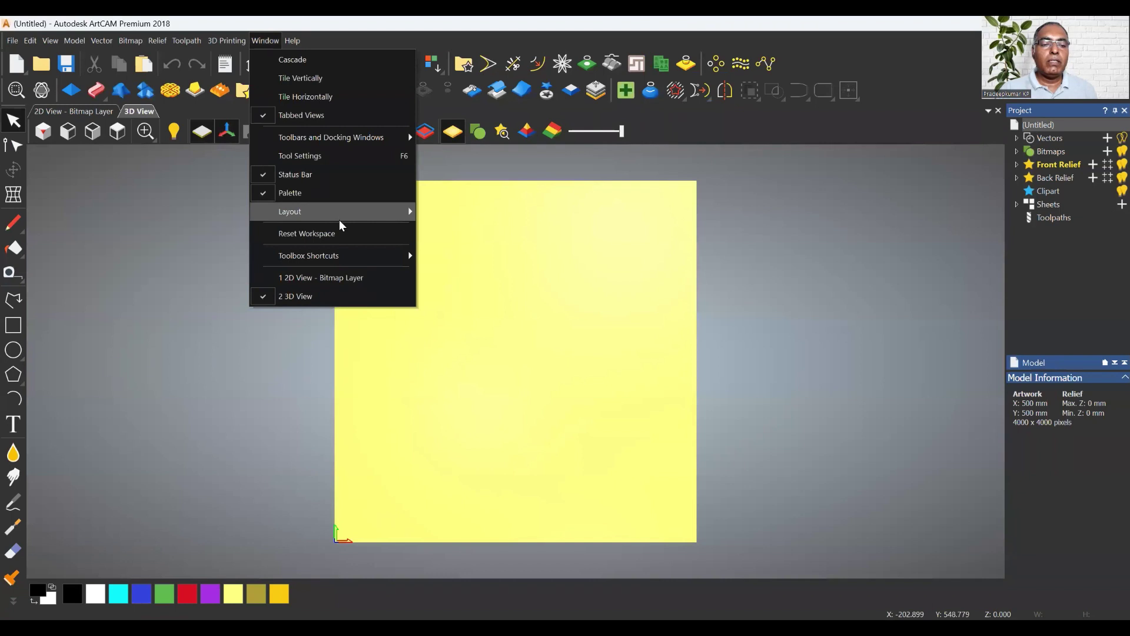
mouse_move(359, 218)
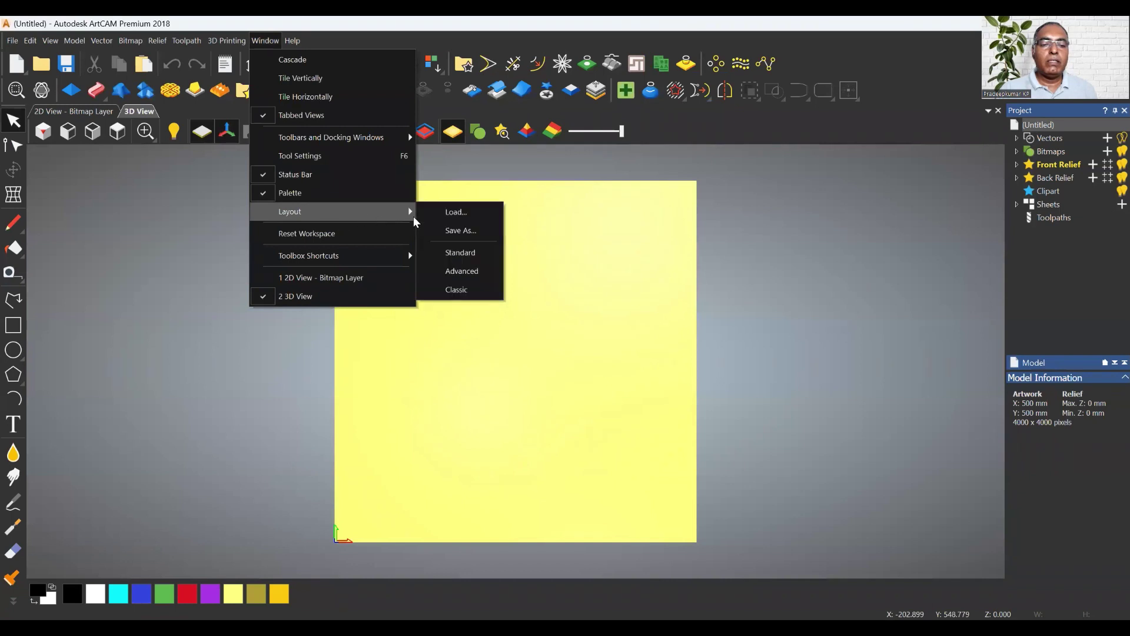
left_click(465, 272)
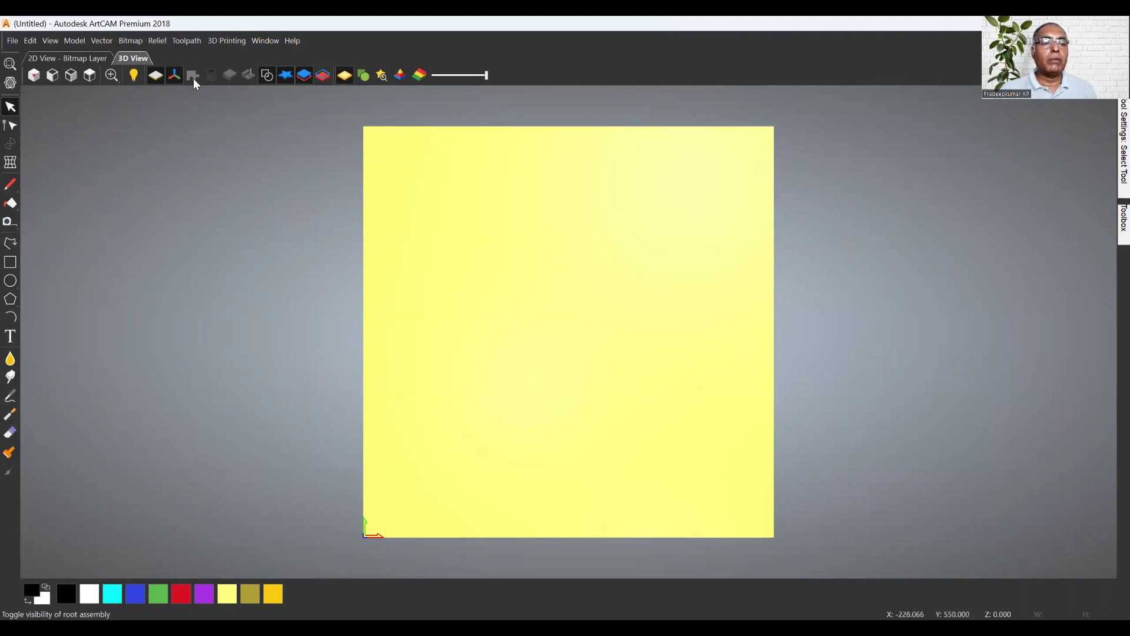
Step: Apply the Classic workspace layout
left_click(265, 41)
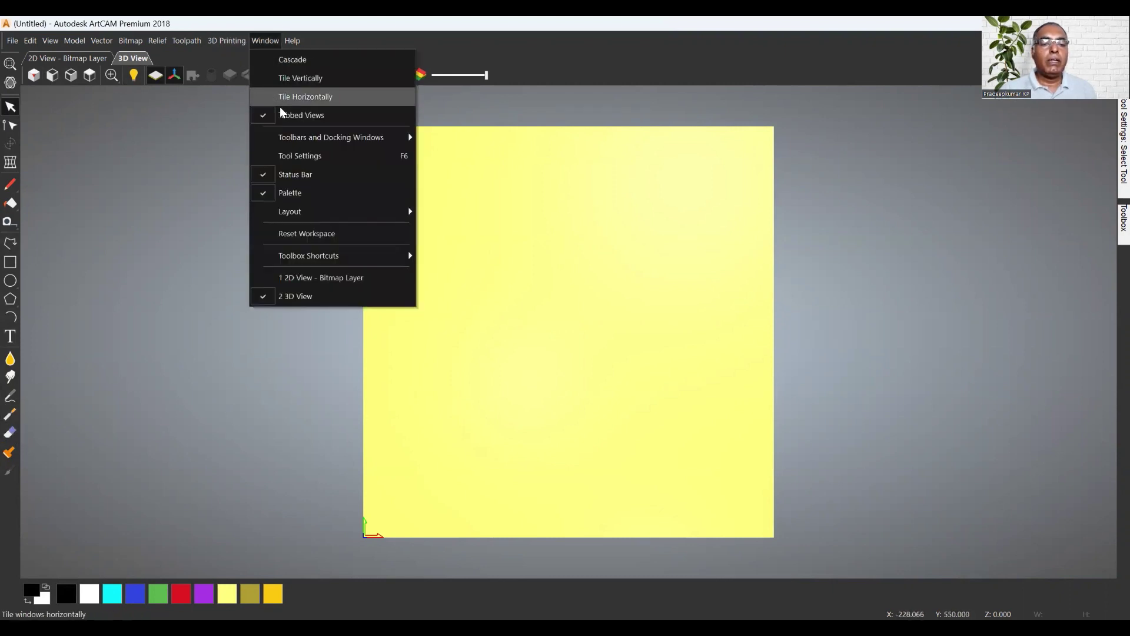
mouse_move(404, 213)
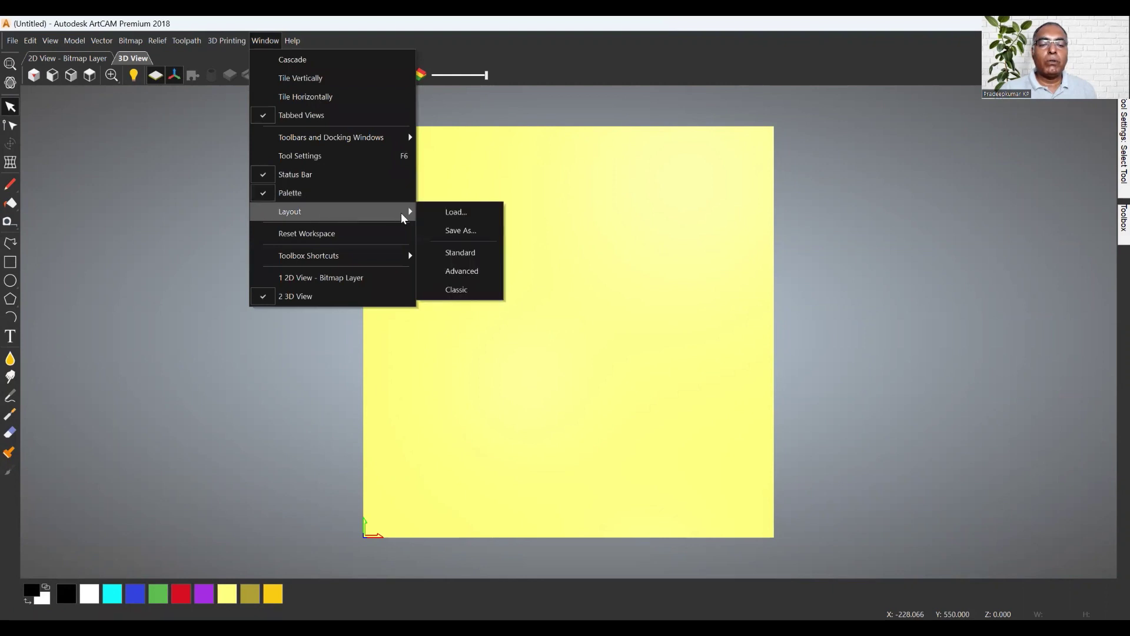
left_click(480, 293)
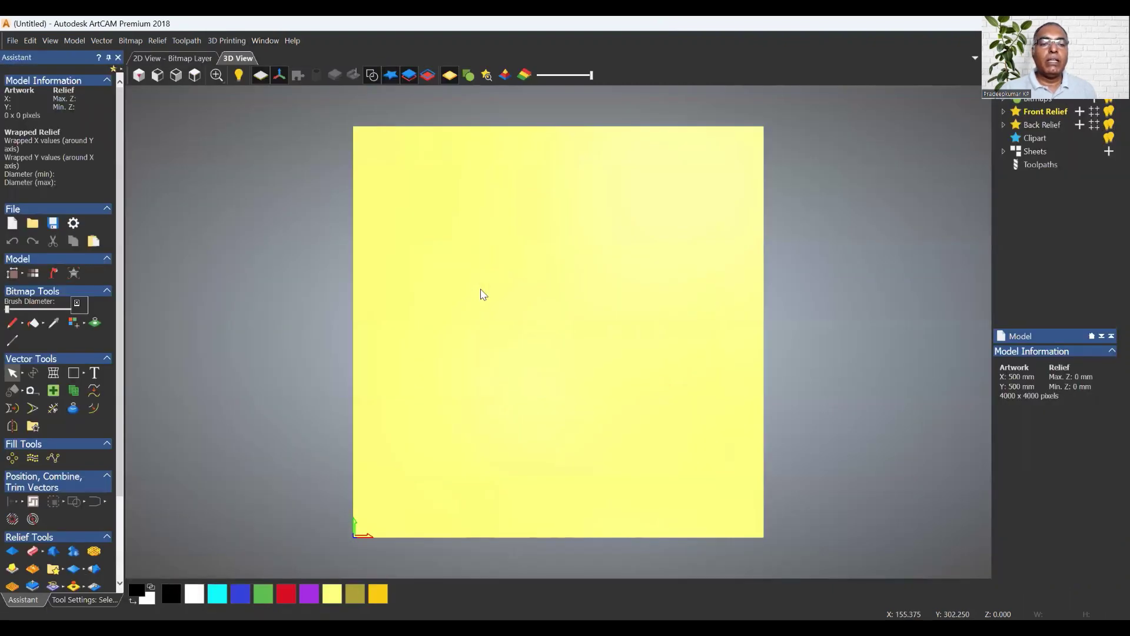
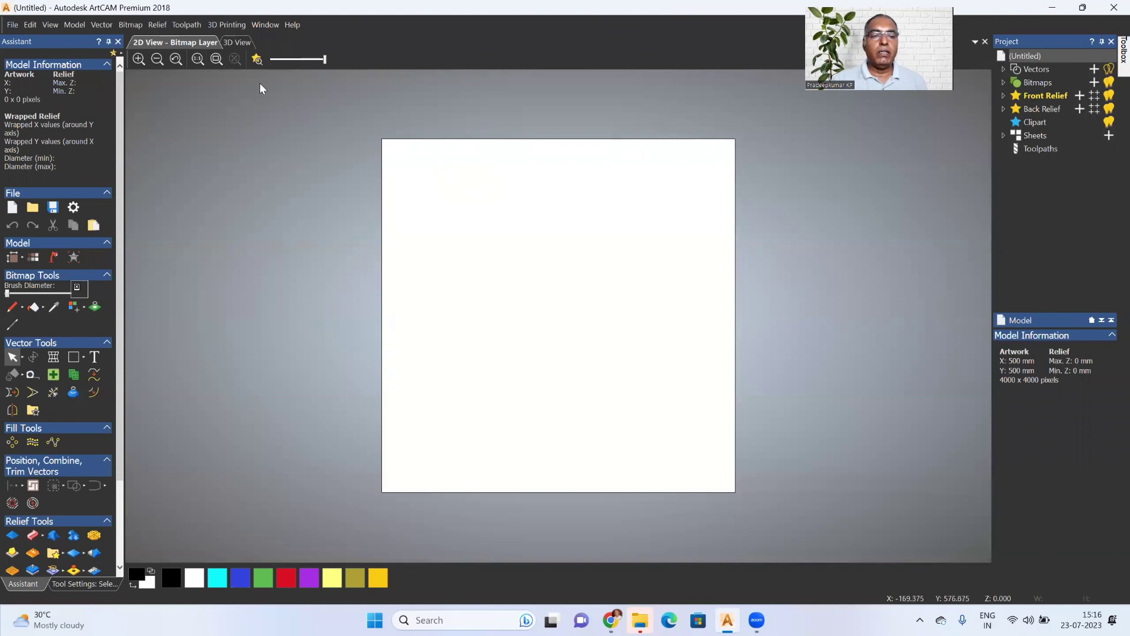
Step: Compare the blank model in the 3D view and the 2D bitmap layer view, ending in 2D
left_click(231, 40)
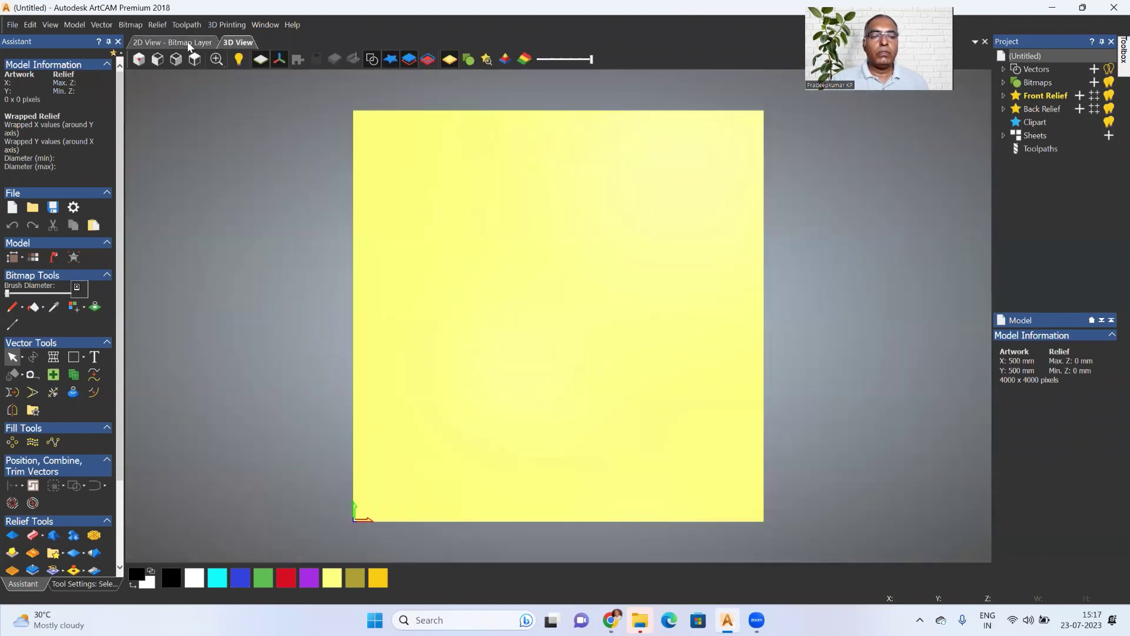
left_click(192, 41)
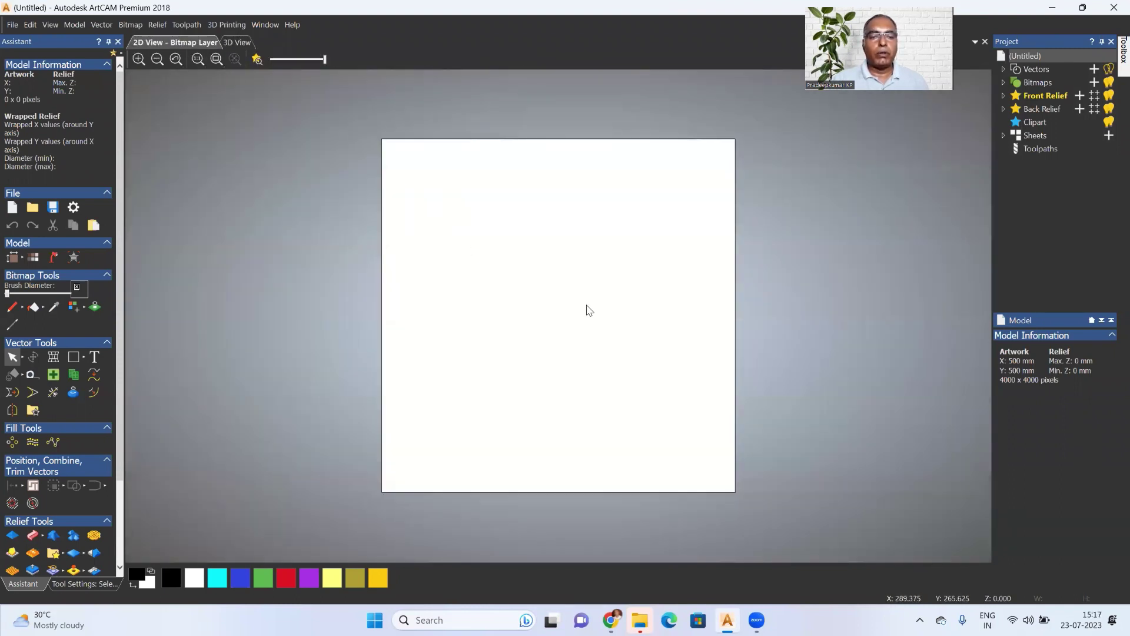
left_click(228, 43)
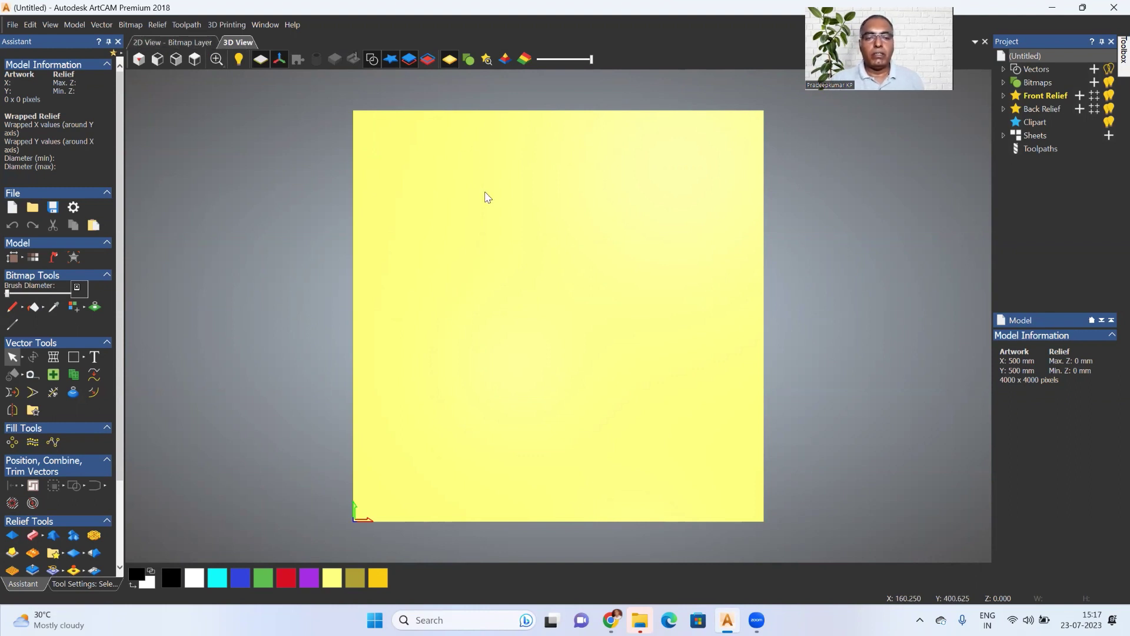
left_click(181, 43)
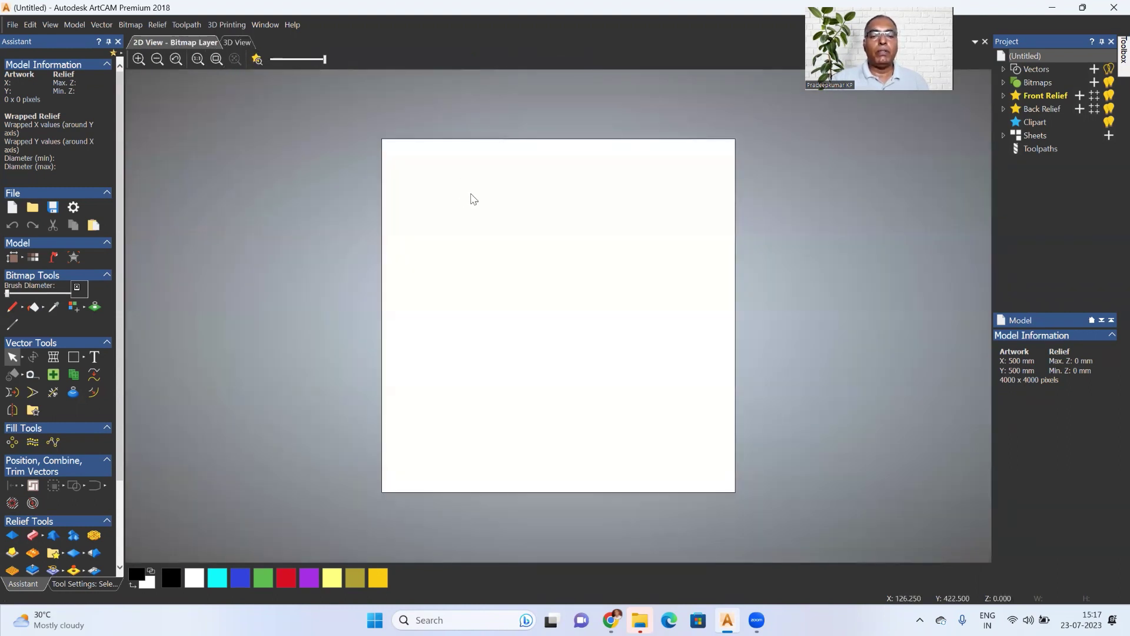
Step: Show the rulers and the grid in the 2D view and examine the grid spacing up close
left_click(51, 26)
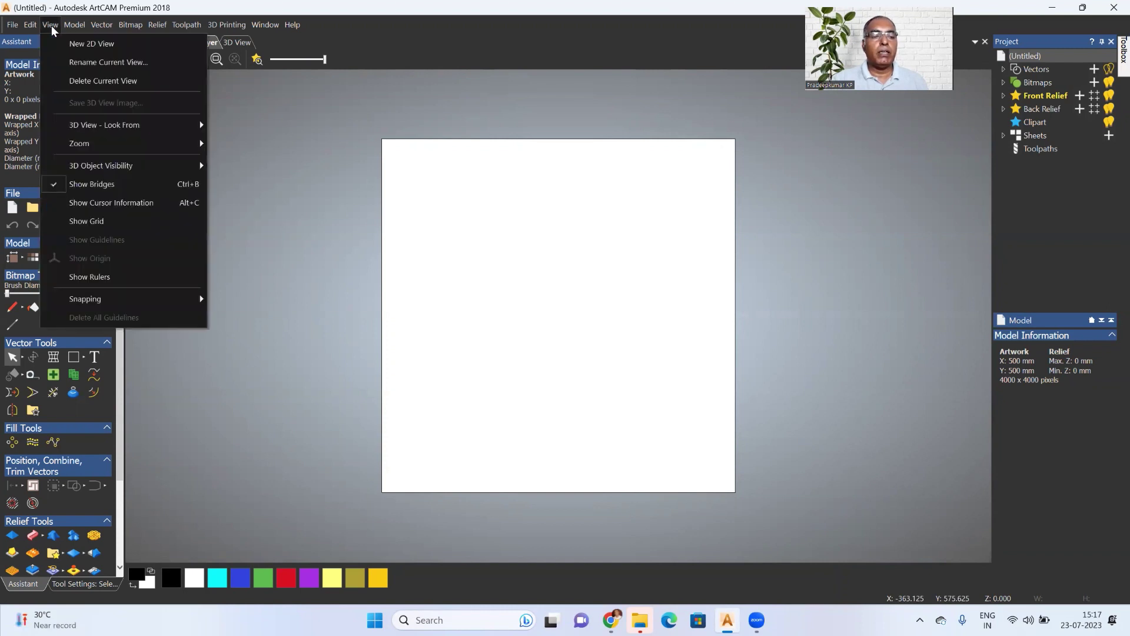
left_click(139, 277)
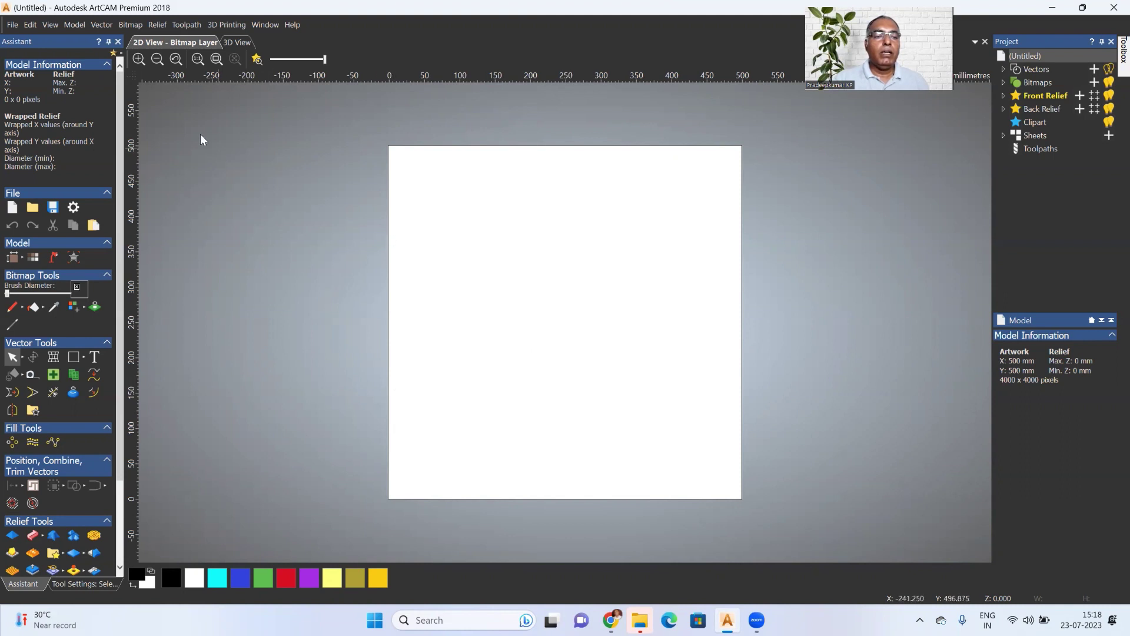
left_click(51, 24)
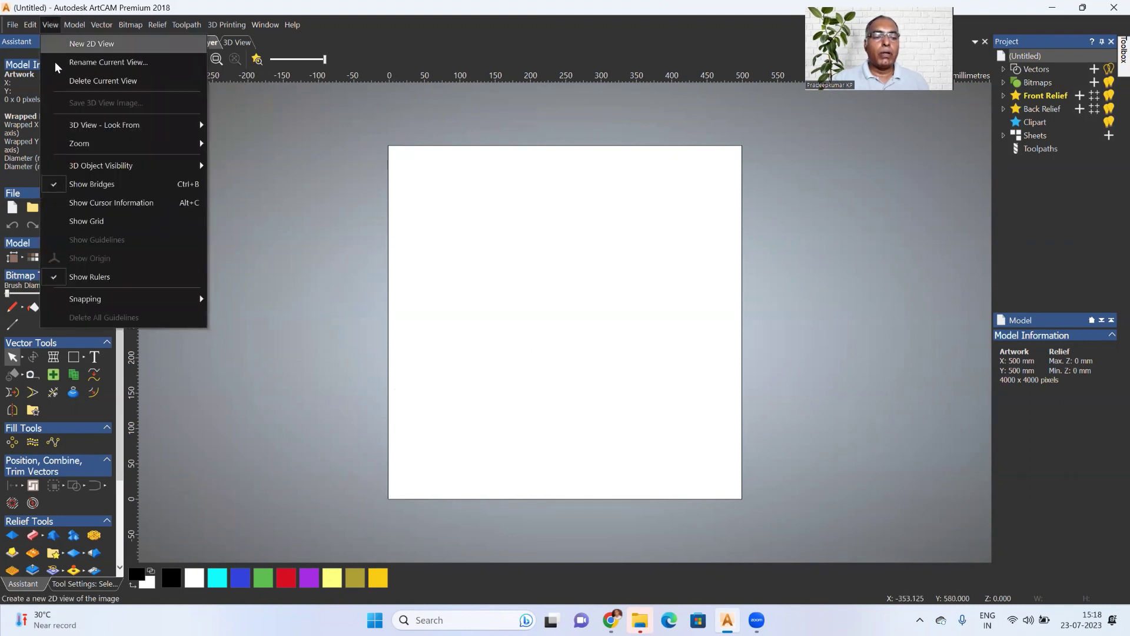
mouse_move(142, 297)
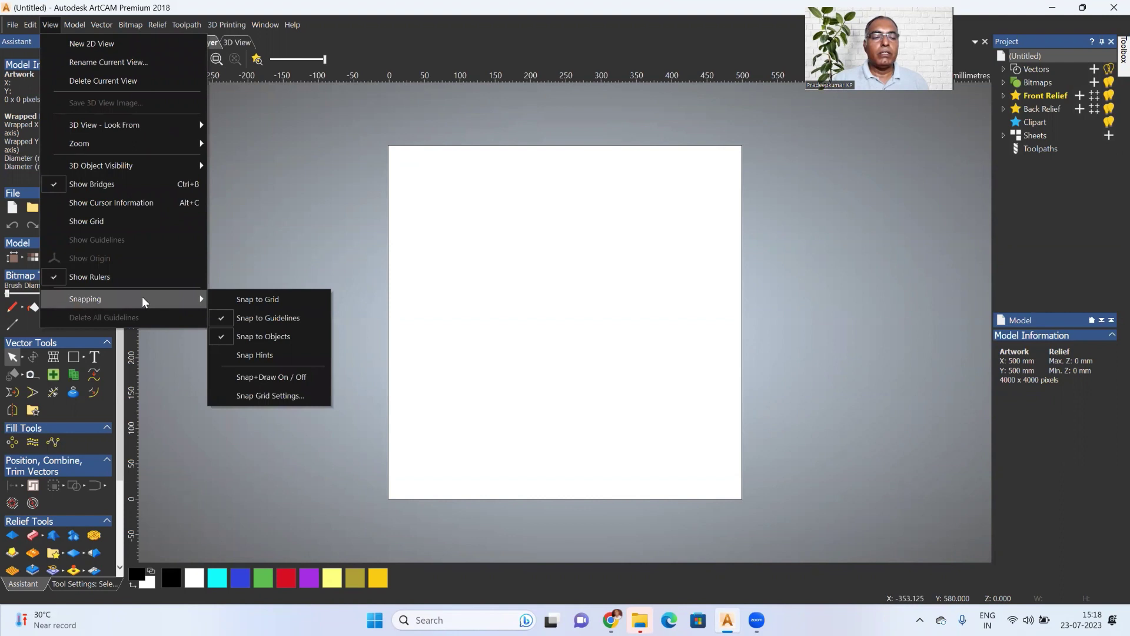
left_click(94, 220)
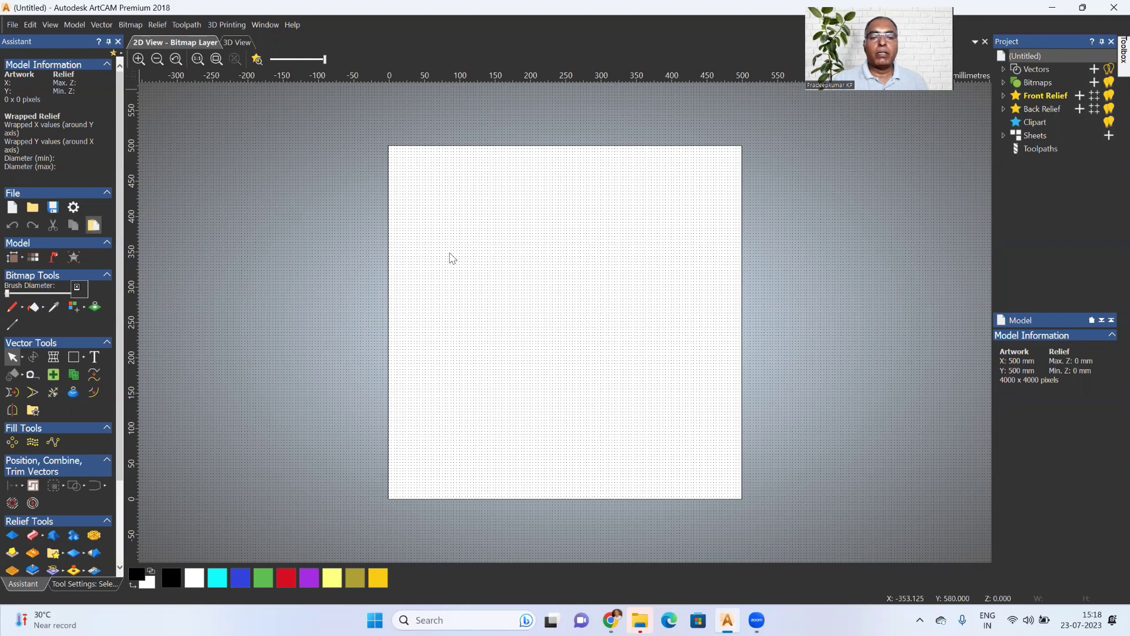
scroll(542, 293, "up", 3)
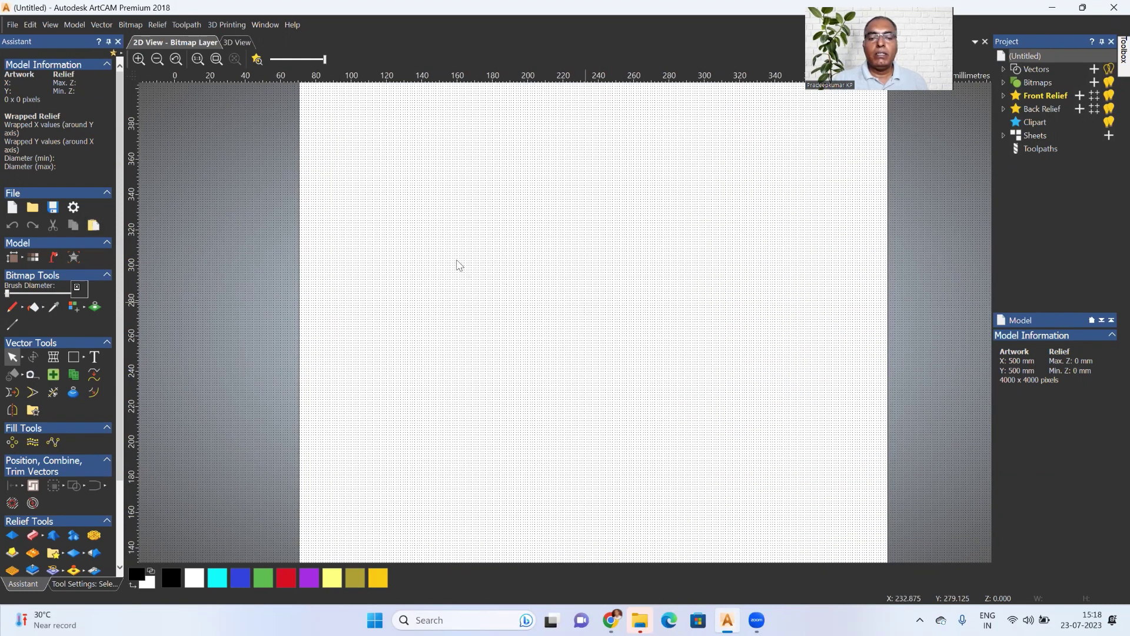
scroll(466, 271, "up", 6)
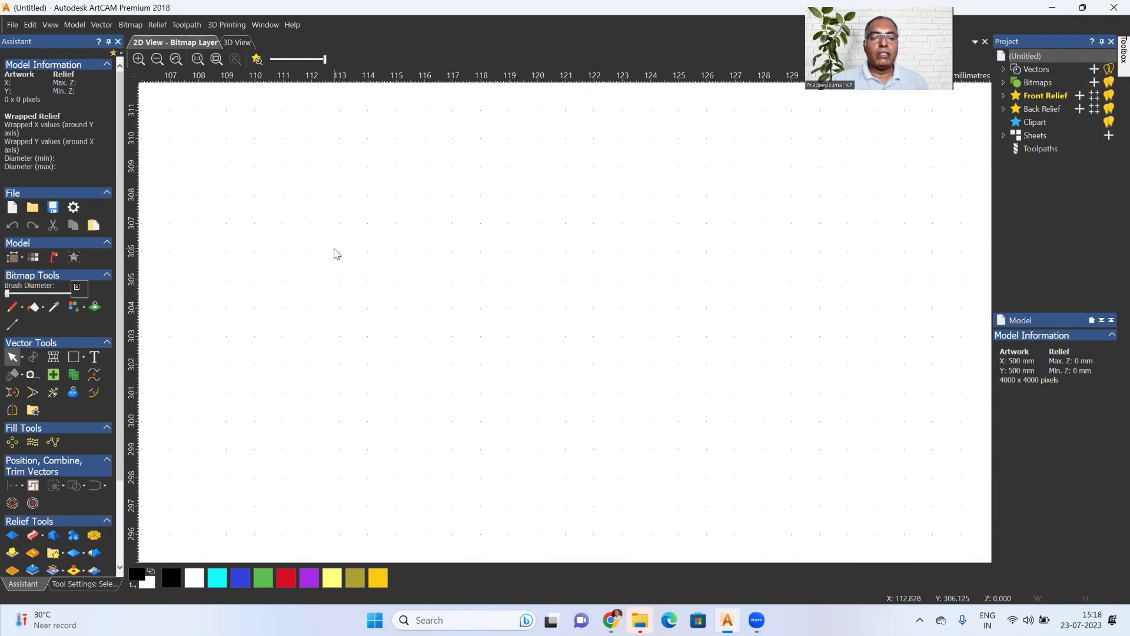
Step: Turn on snapping to the grid for the 2D view
scroll(377, 256, "down", 6)
scroll(494, 278, "up", 2)
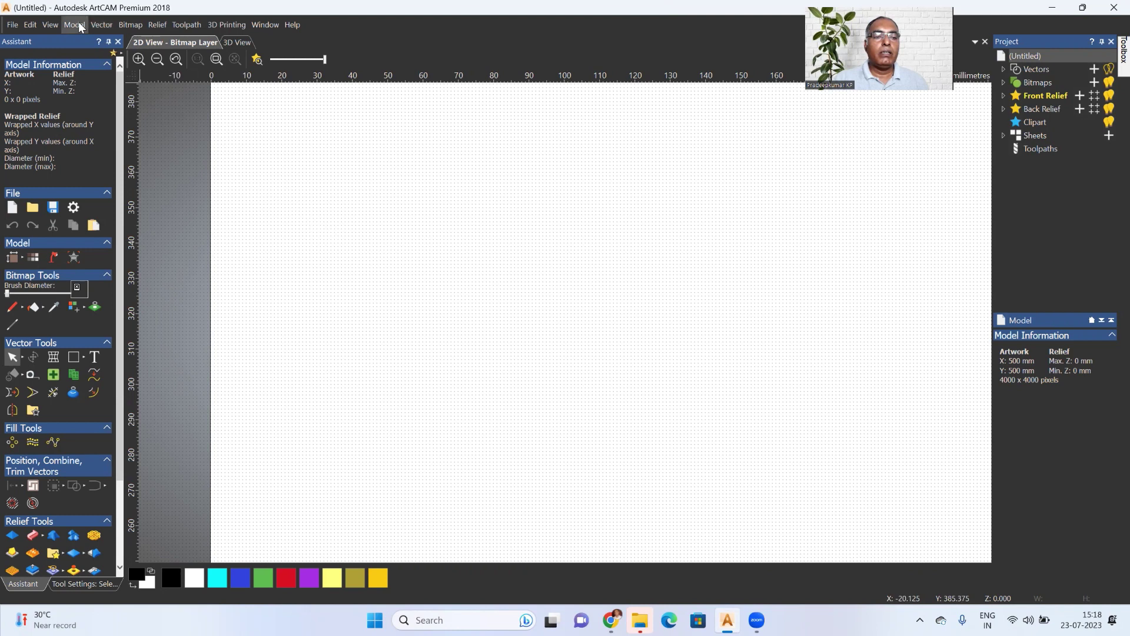
left_click(52, 24)
mouse_move(130, 302)
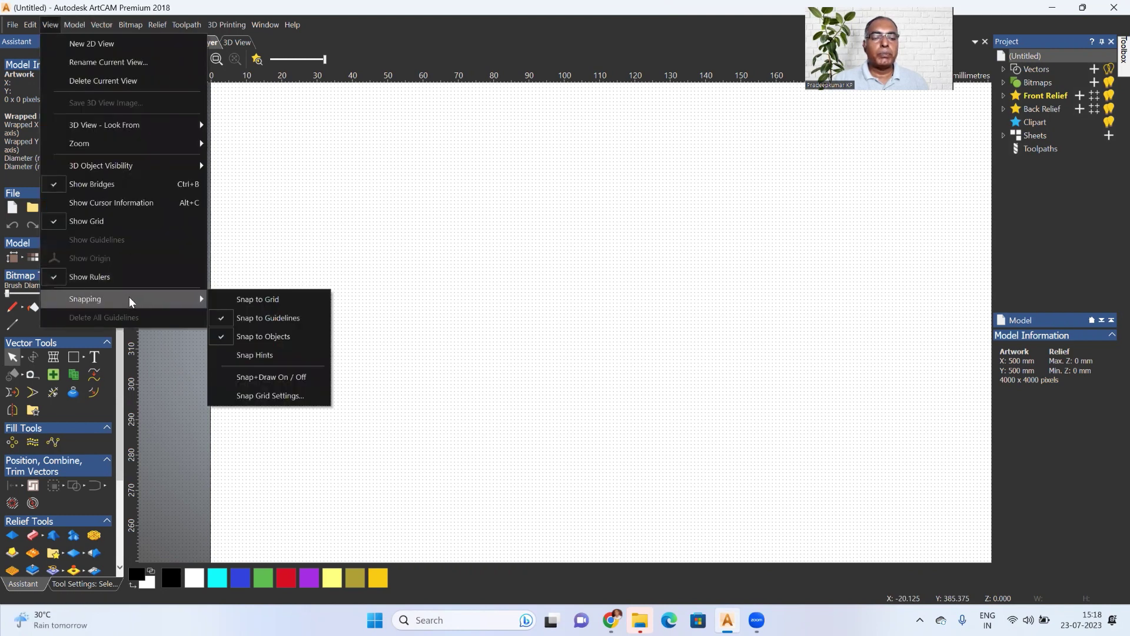
left_click(244, 300)
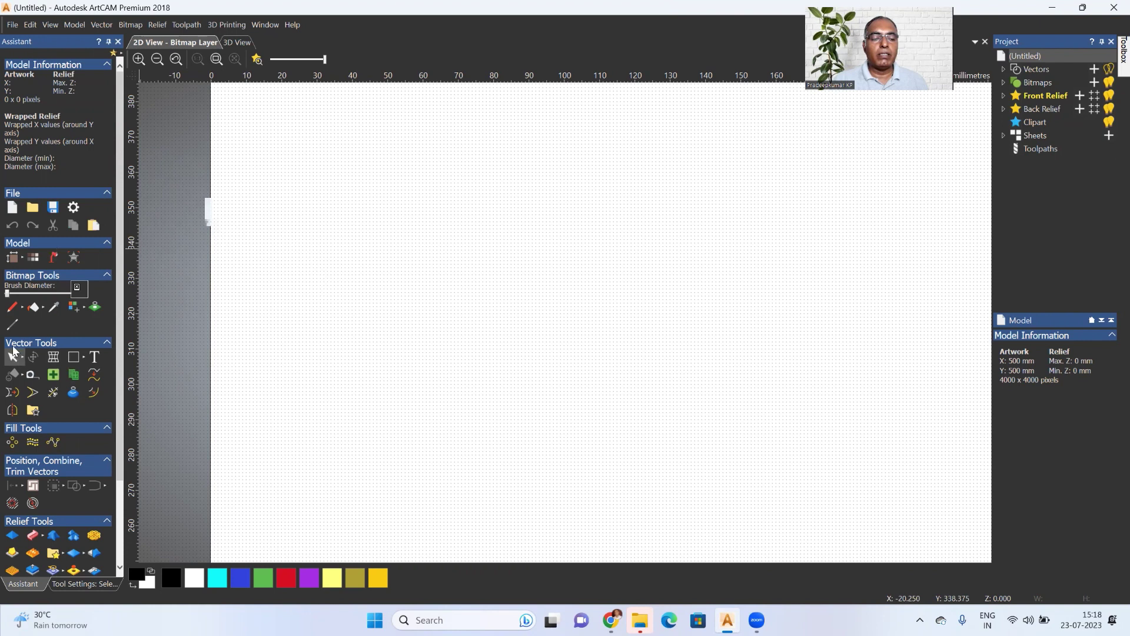
Step: Start a polyline vector inside the model with its first point at X 203, Y 326 mm
left_click(84, 357)
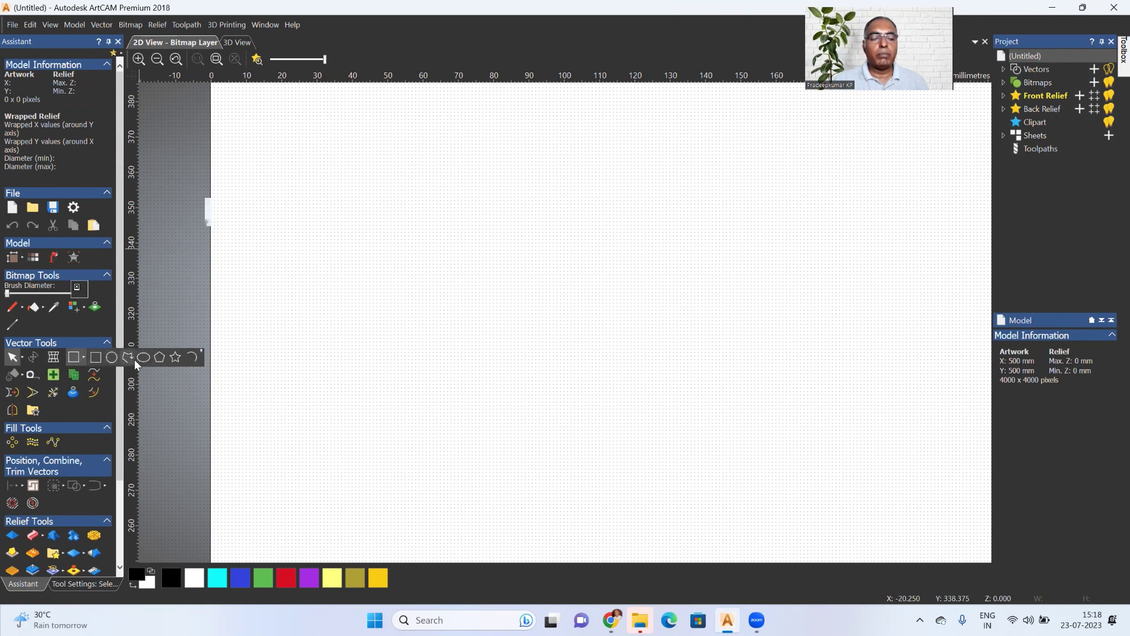
left_click(127, 358)
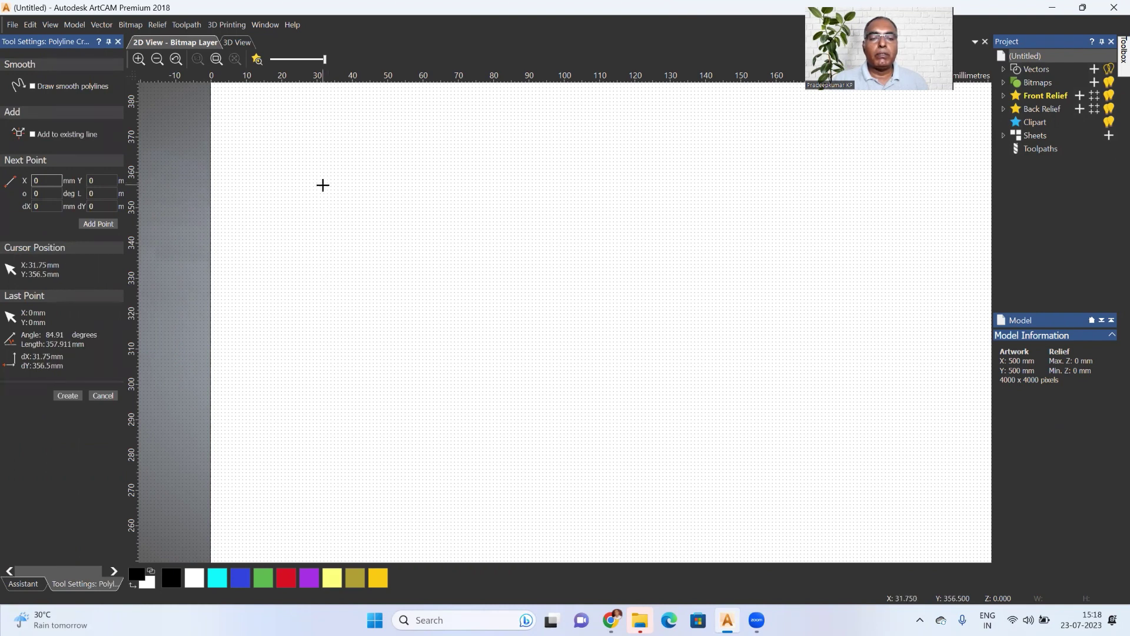
scroll(323, 186, "up", 3)
scroll(324, 187, "down", 3)
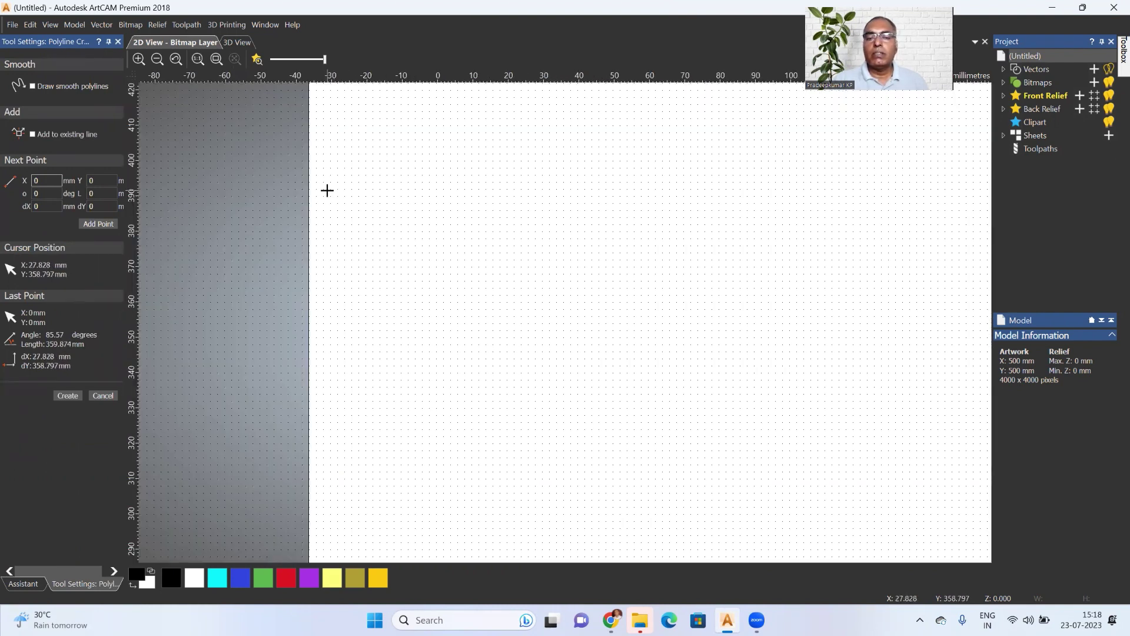
scroll(500, 234, "up", 2)
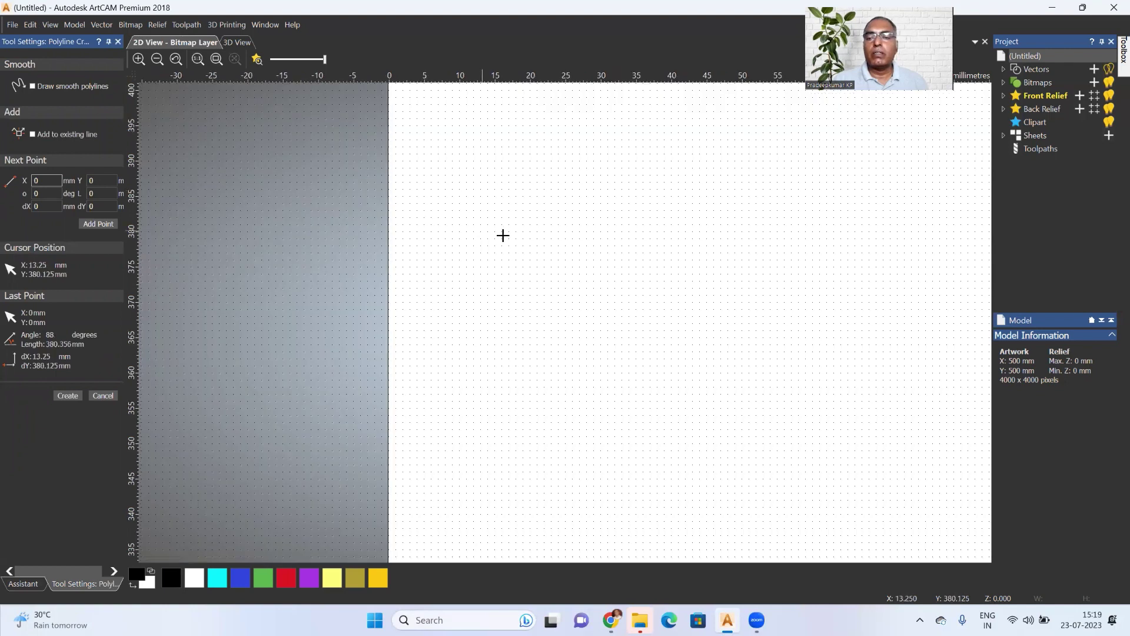
scroll(503, 236, "down", 3)
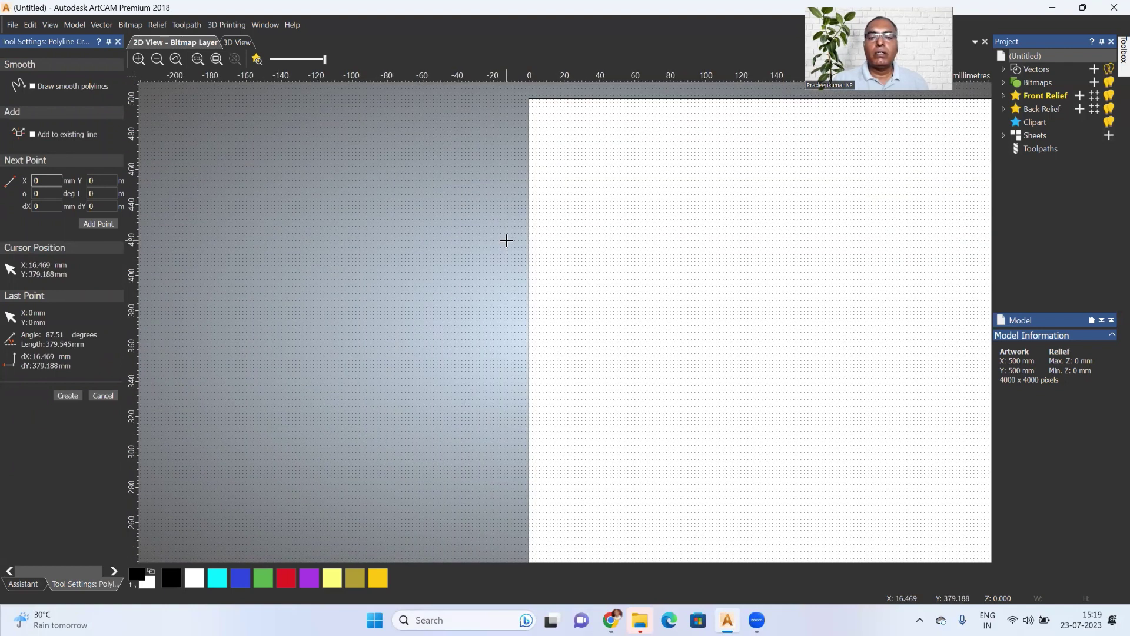
scroll(701, 385, "down", 3)
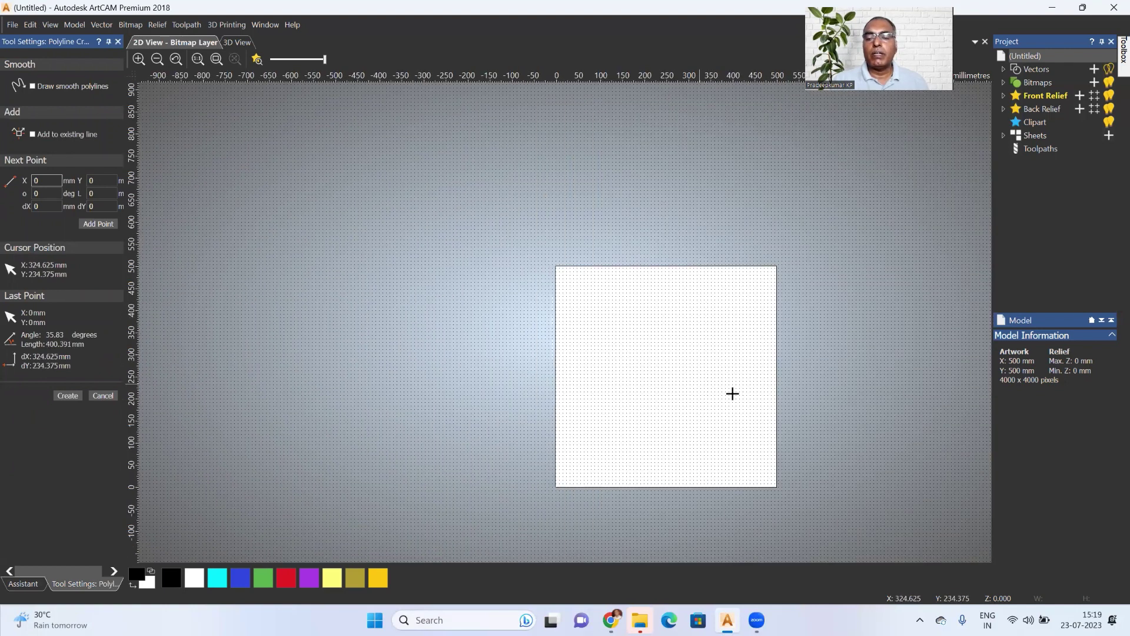
scroll(685, 377, "up", 2)
left_click(559, 293)
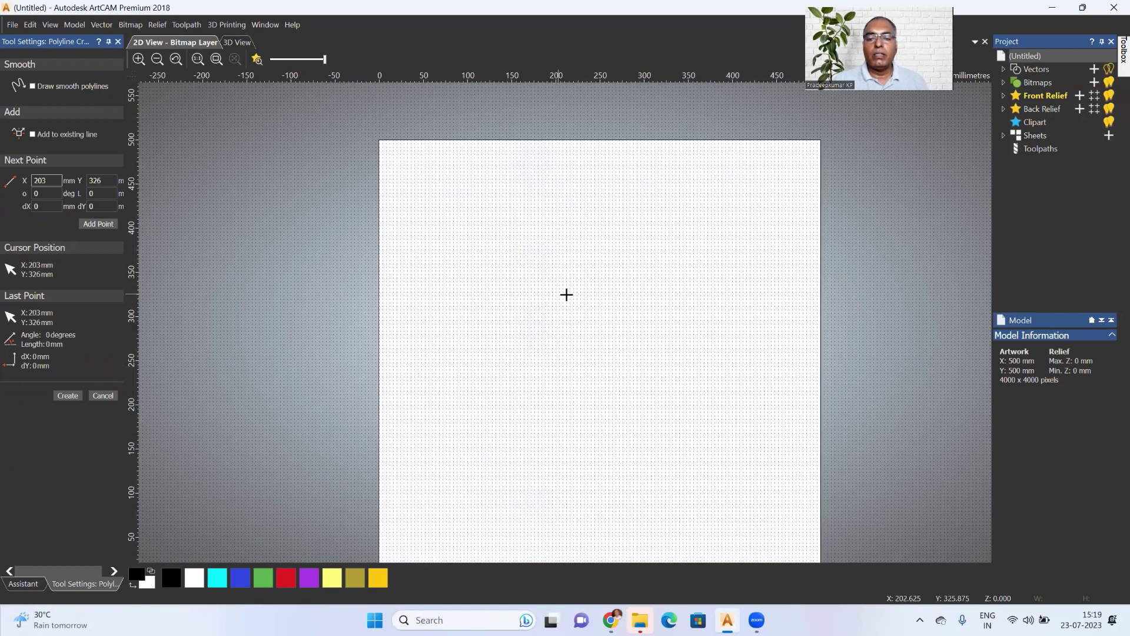
Step: Continue the polyline through (240, 348), (262, 348), (262, 322) and (235, 337) mm, close it at its start point and finish polyline creation
scroll(599, 285, "up", 2)
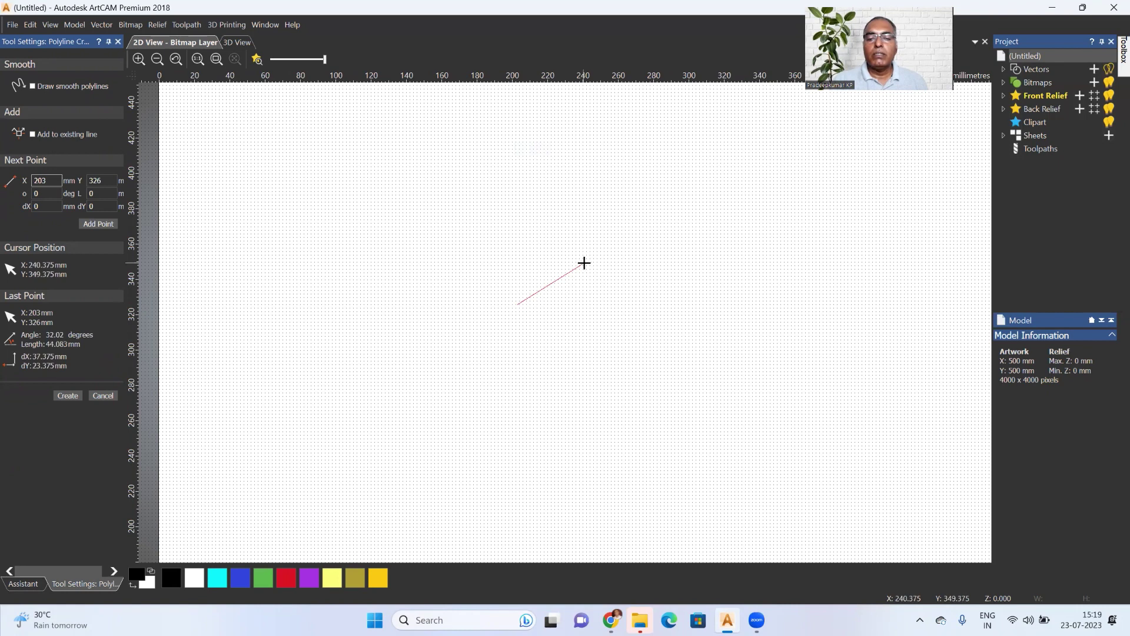
scroll(584, 265, "up", 4)
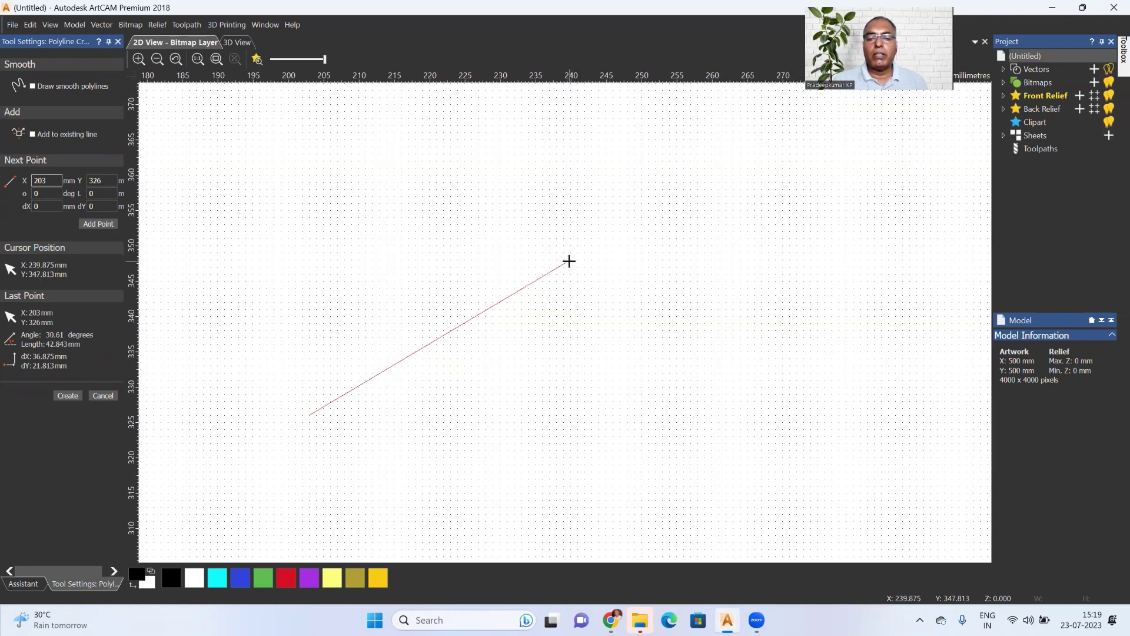
left_click(570, 260)
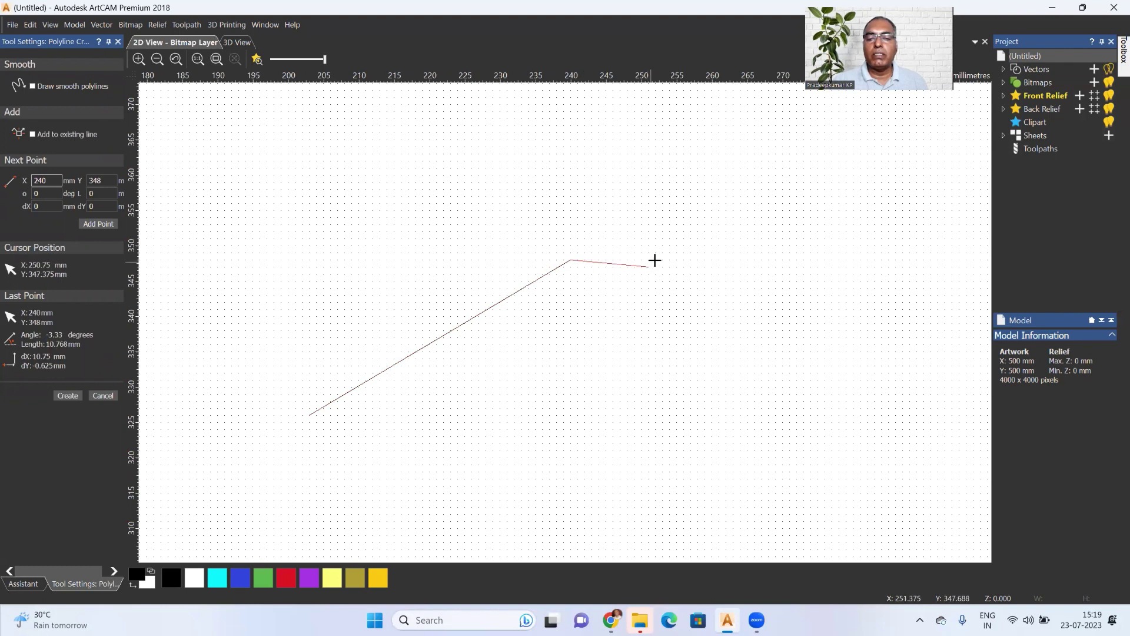
left_click(726, 259)
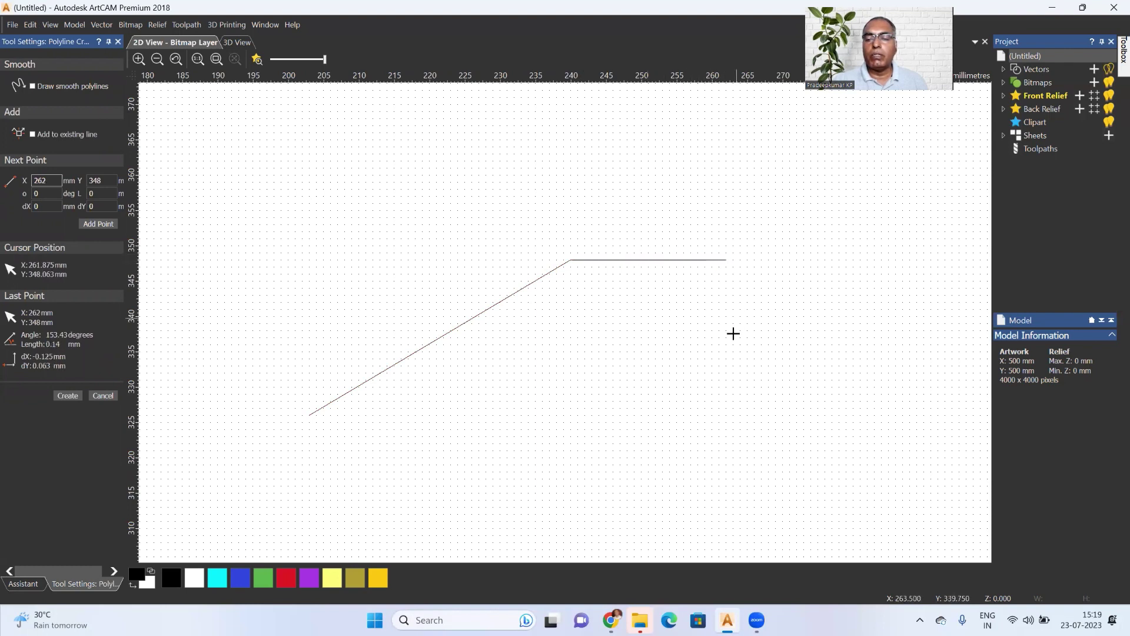
left_click(724, 441)
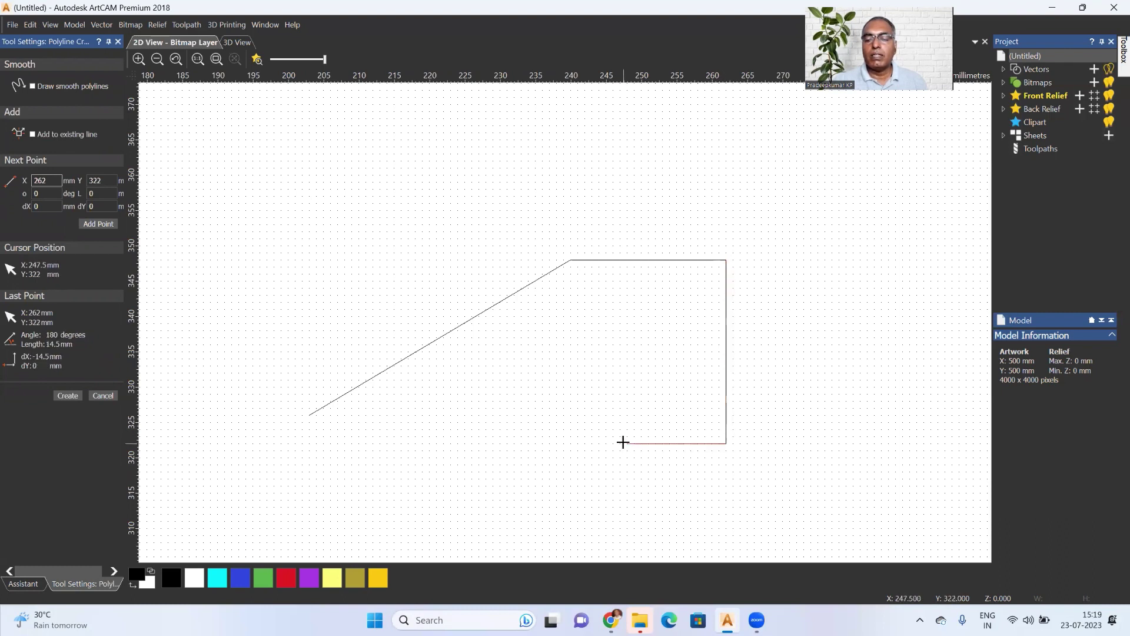
left_click(537, 338)
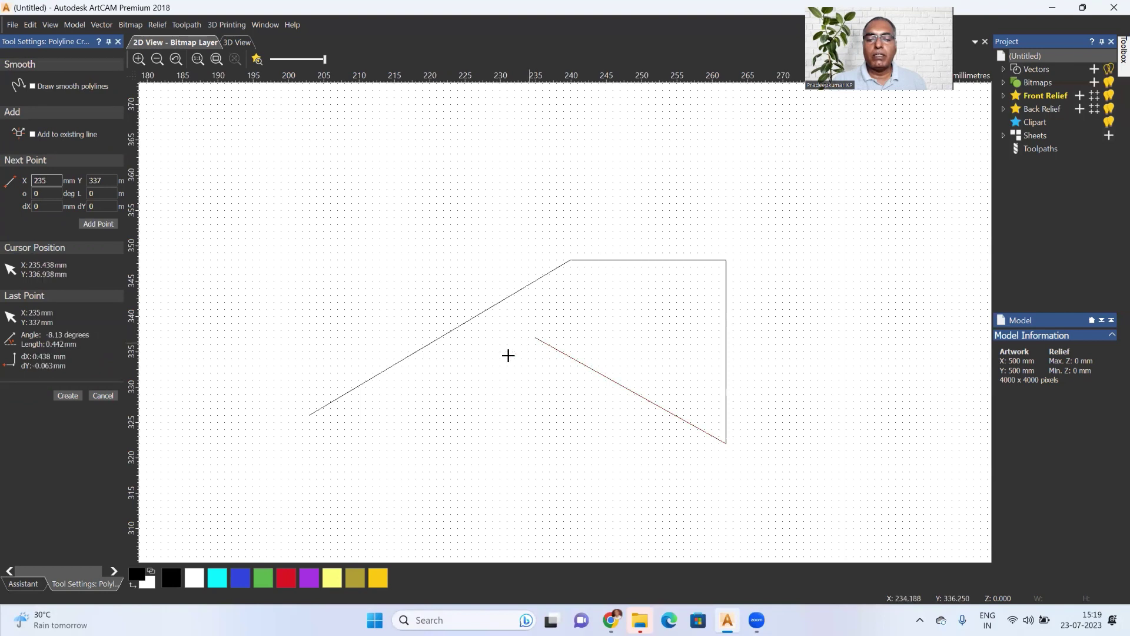
left_click(308, 415)
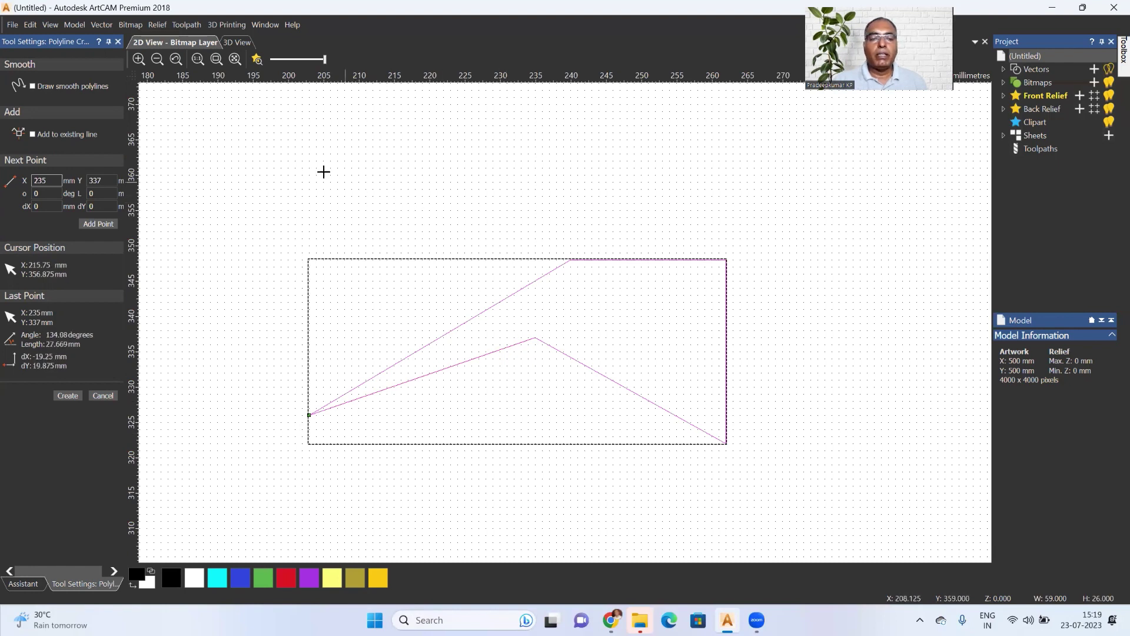
left_click(110, 396)
left_click(430, 248)
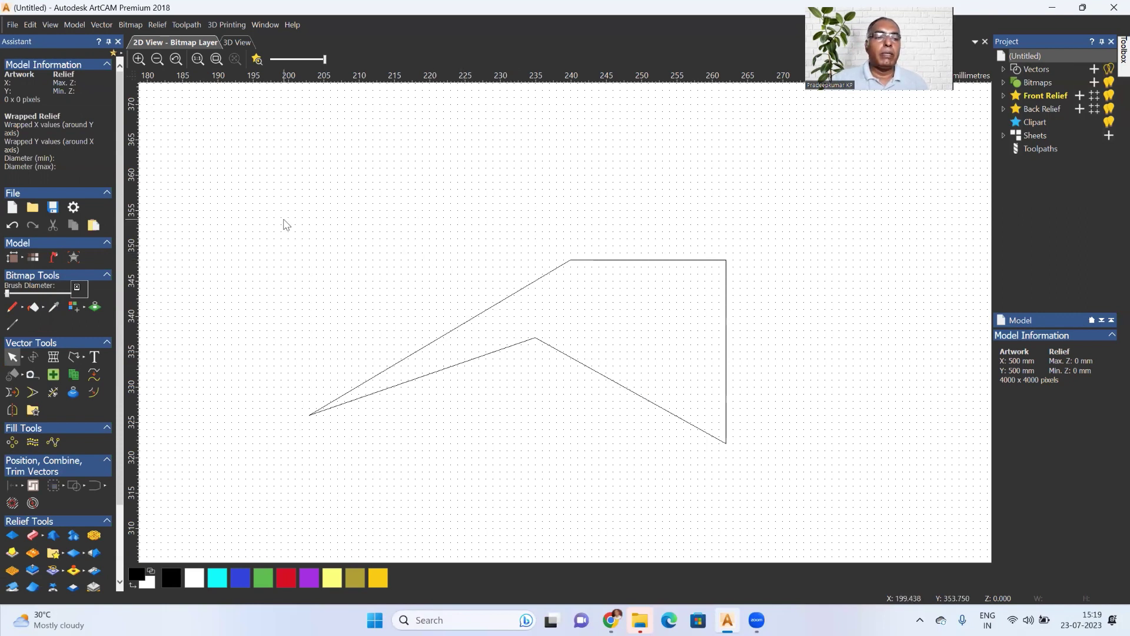
Step: Hide the rulers and the grid in the 2D view
left_click(51, 26)
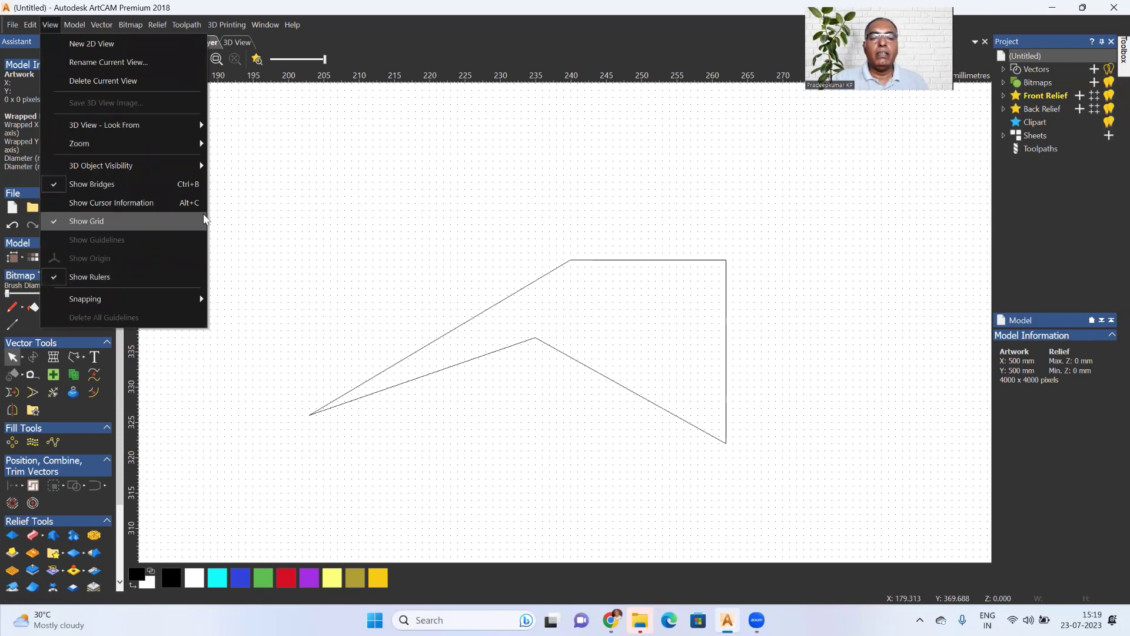
left_click(55, 278)
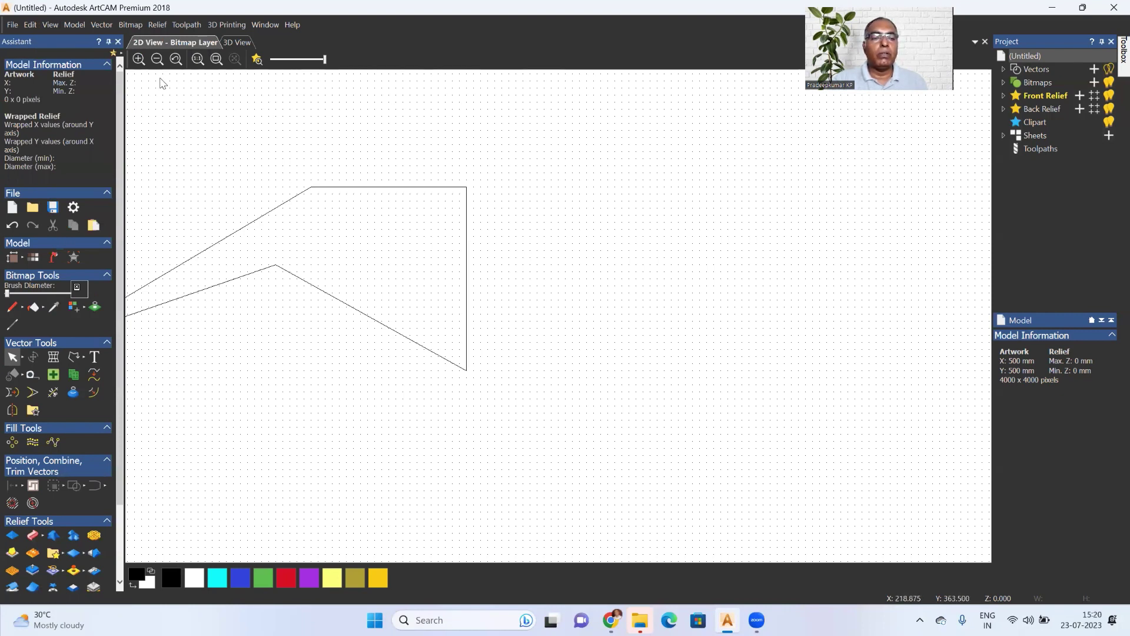
left_click(49, 26)
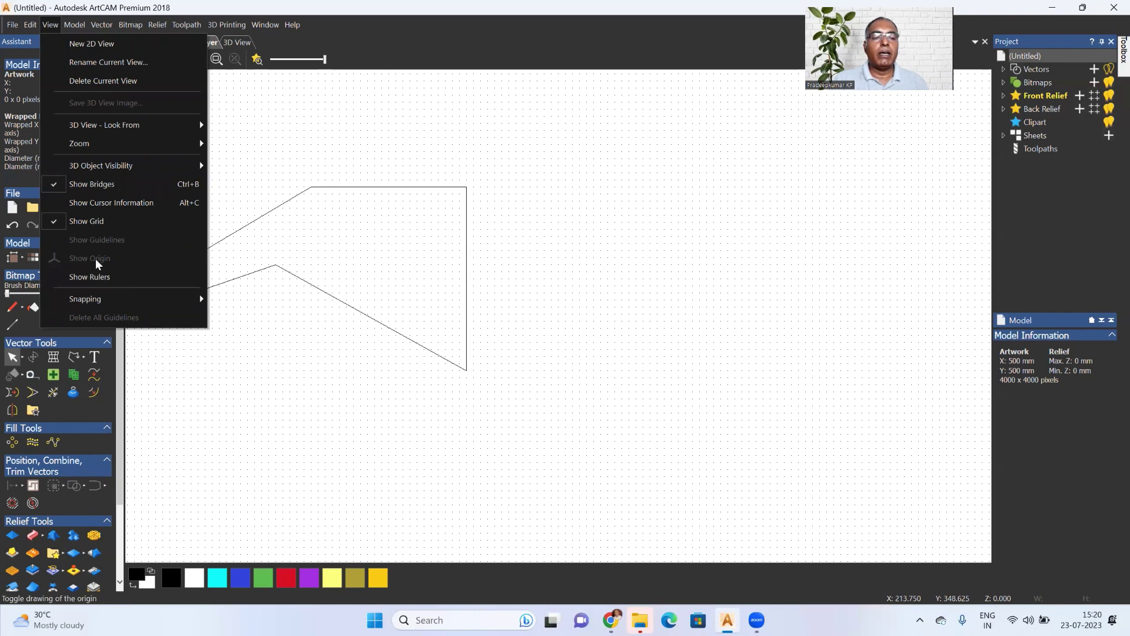
left_click(85, 220)
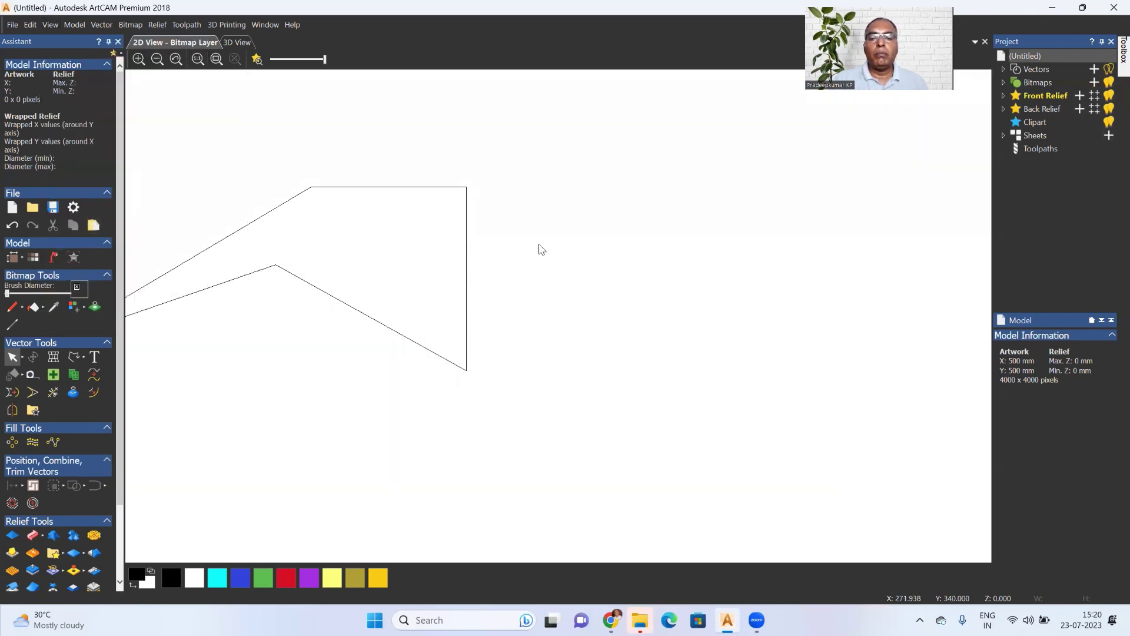
Step: Zoom out and back in on the polyline shape, and examine the remaining zoom options
key("F3")
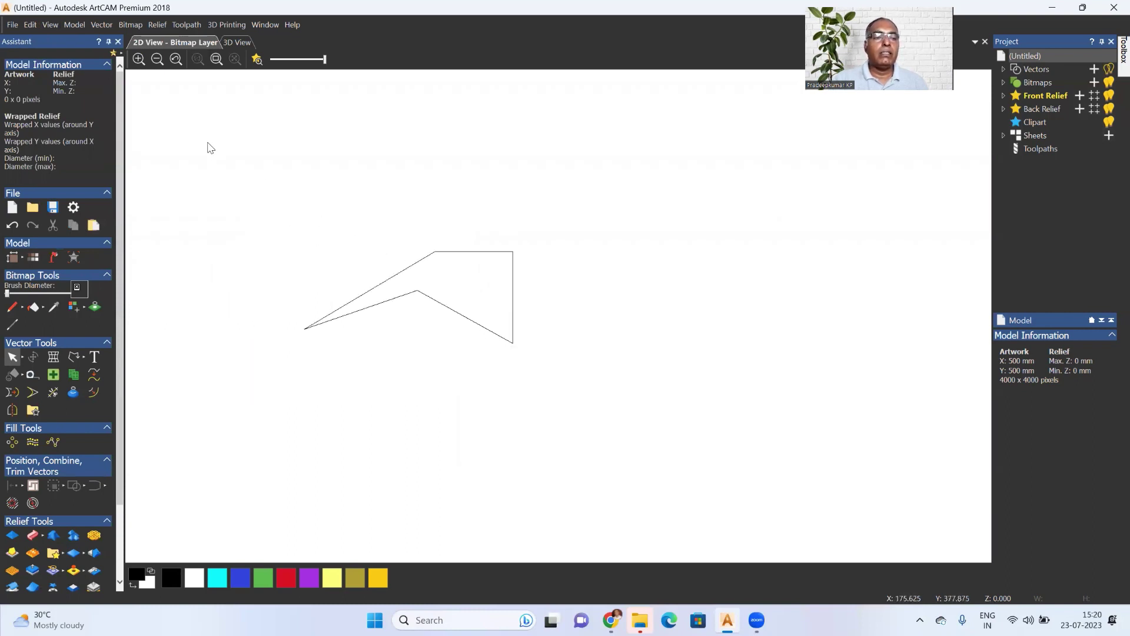
left_click(53, 26)
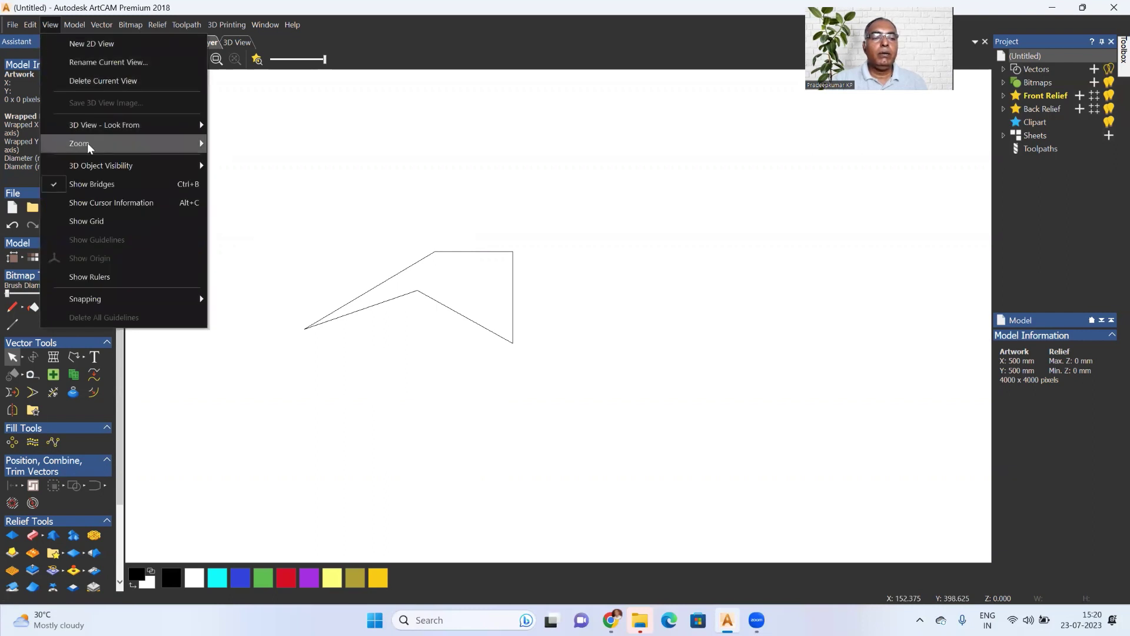
mouse_move(136, 146)
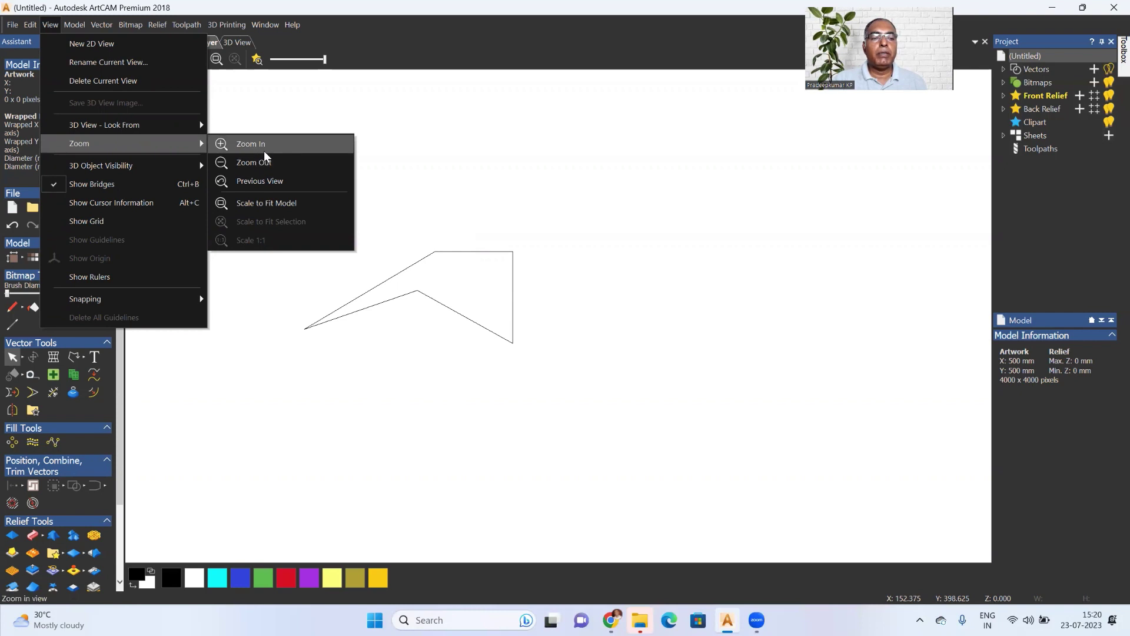
left_click(288, 145)
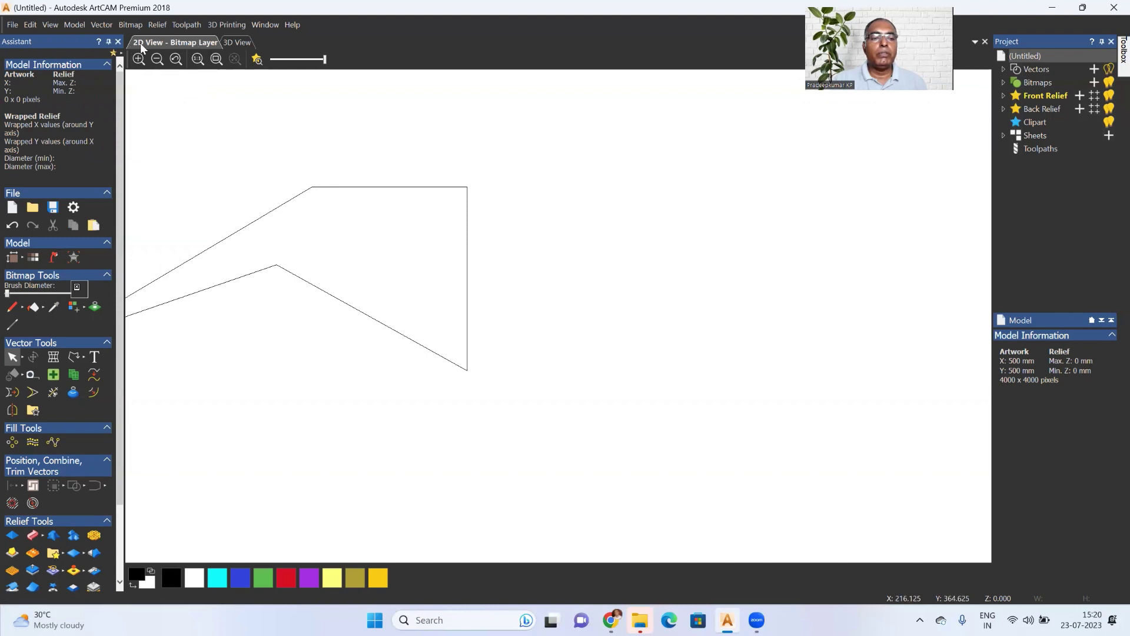
left_click(57, 28)
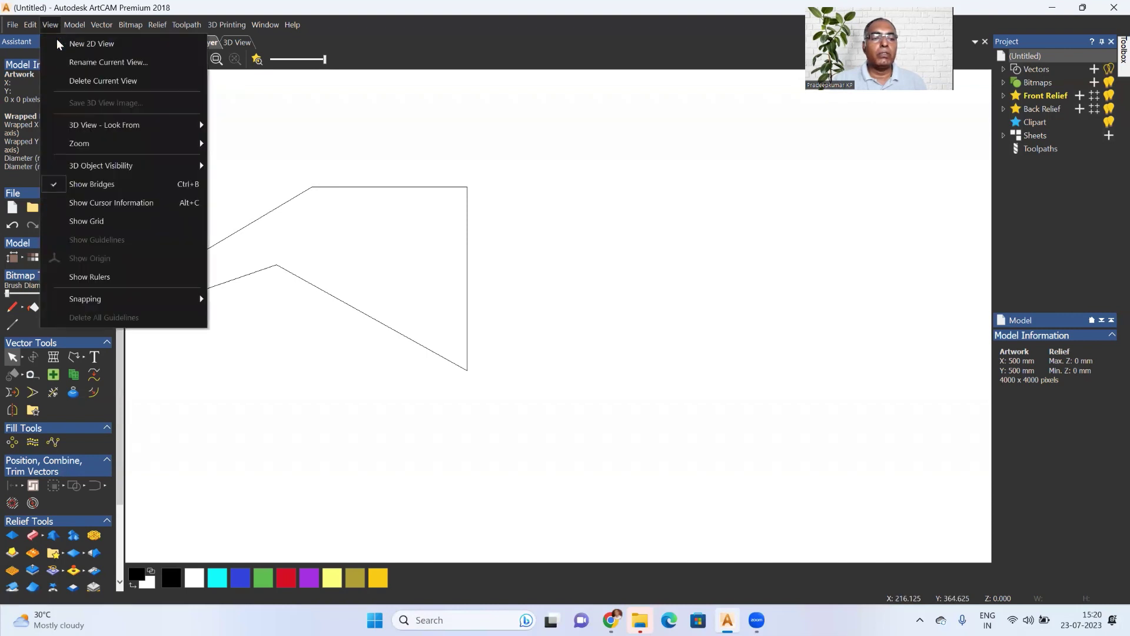
mouse_move(93, 146)
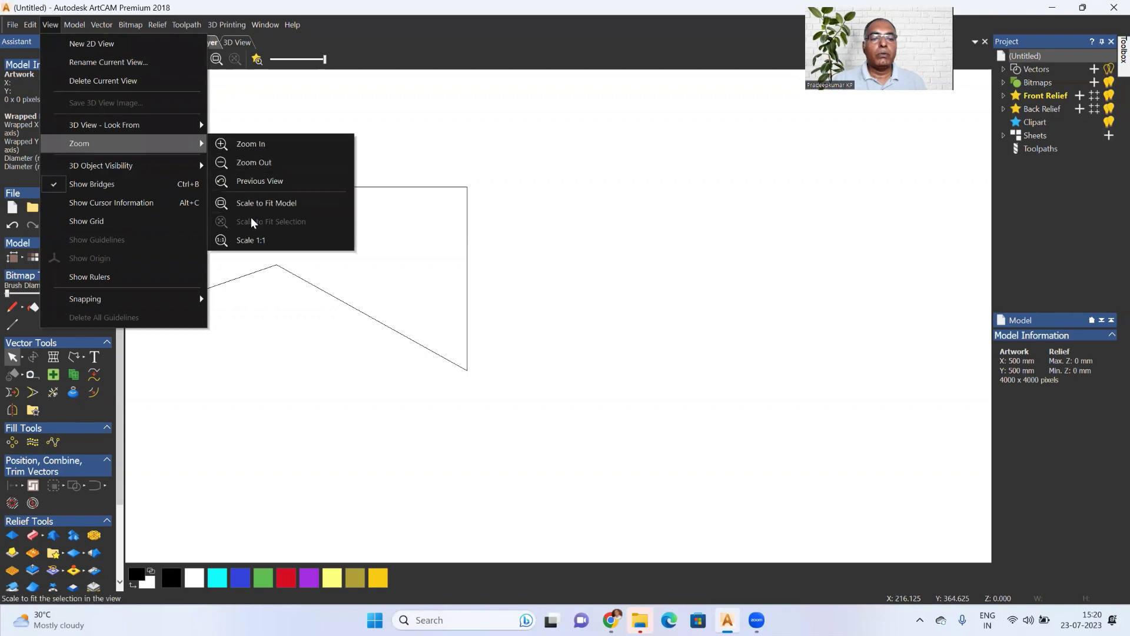
left_click(276, 85)
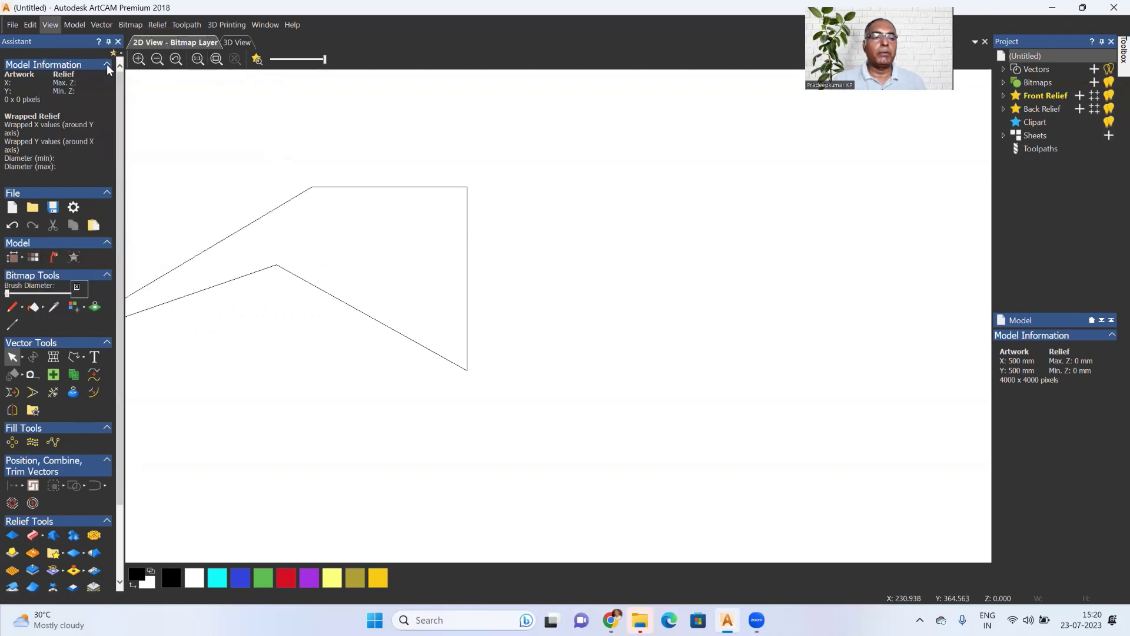
Step: Zoom repeatedly in and out on the polyline shape and try resetting to the previous view
left_click(137, 59)
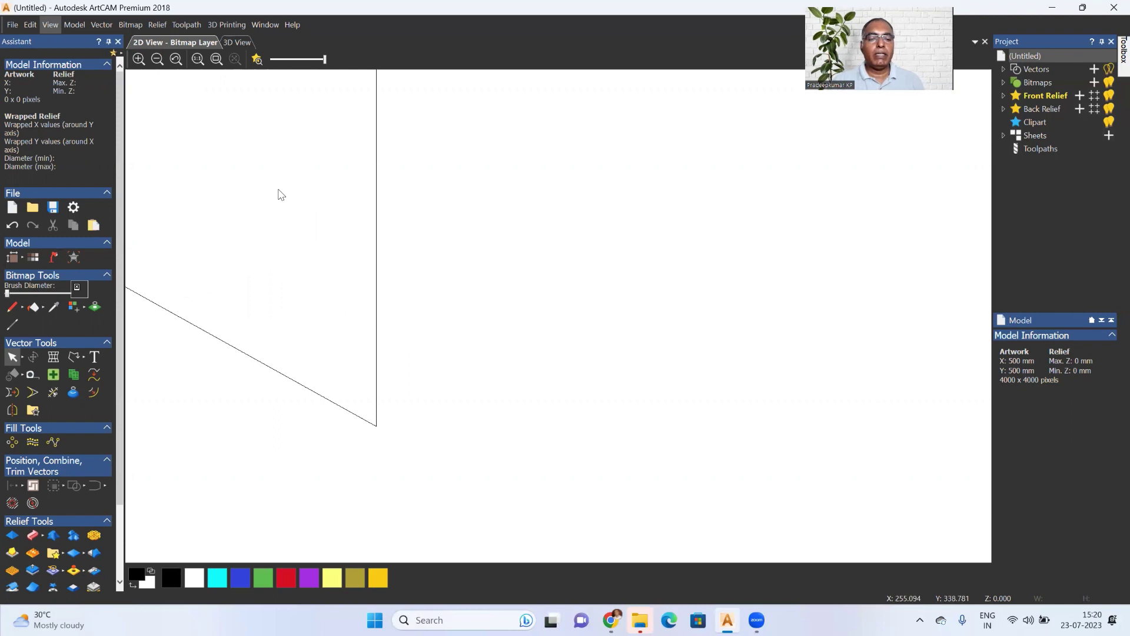
left_click(156, 60)
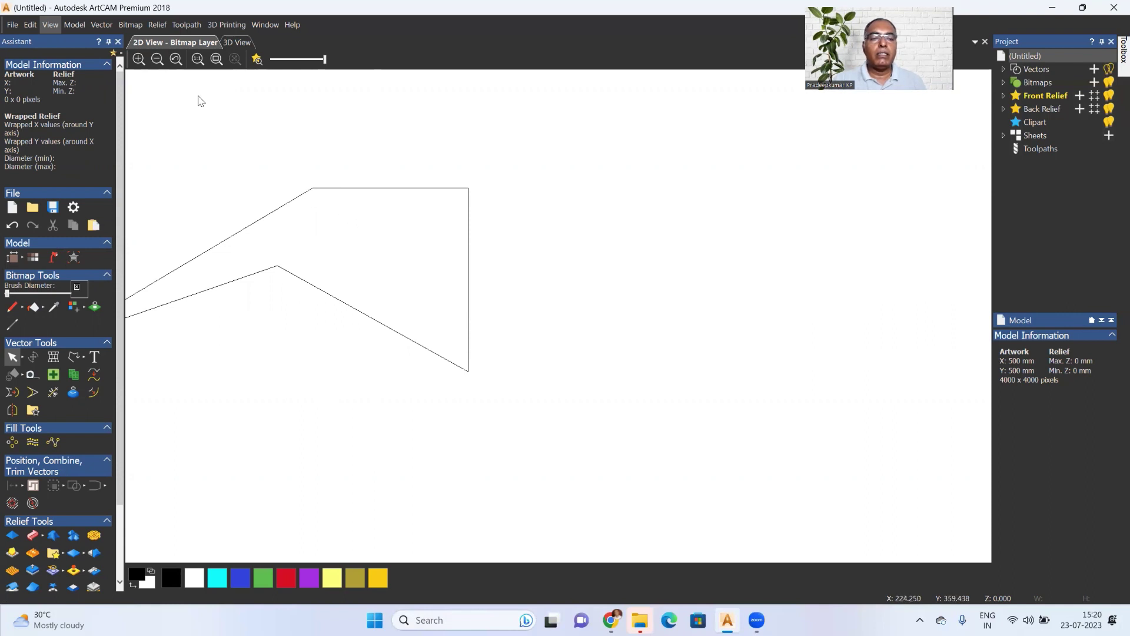
left_click(157, 60)
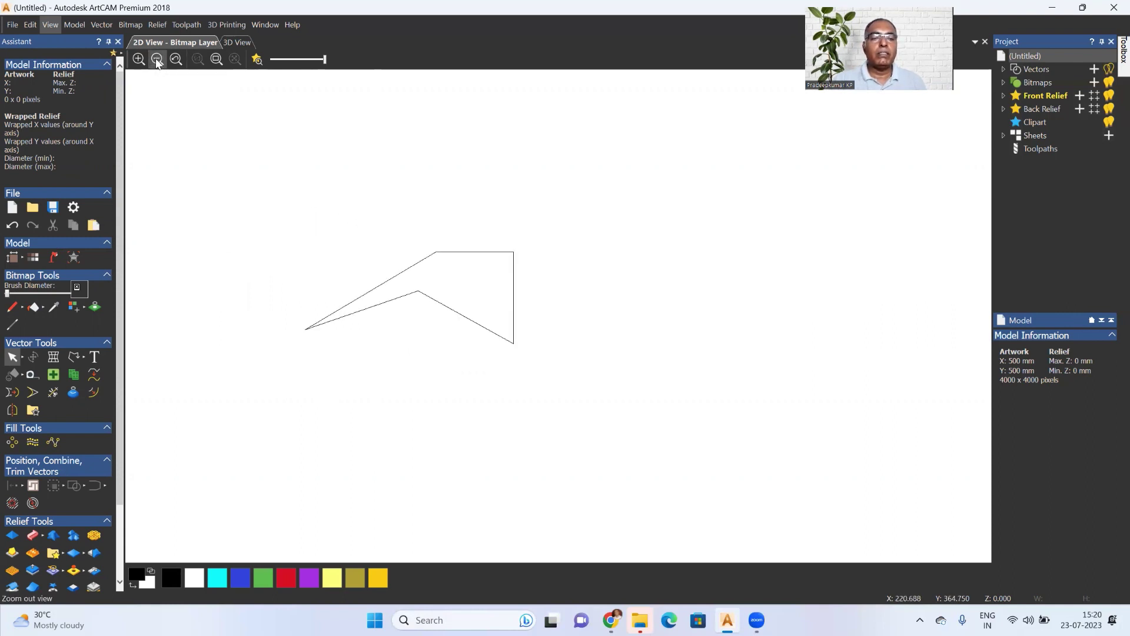
left_click(137, 60)
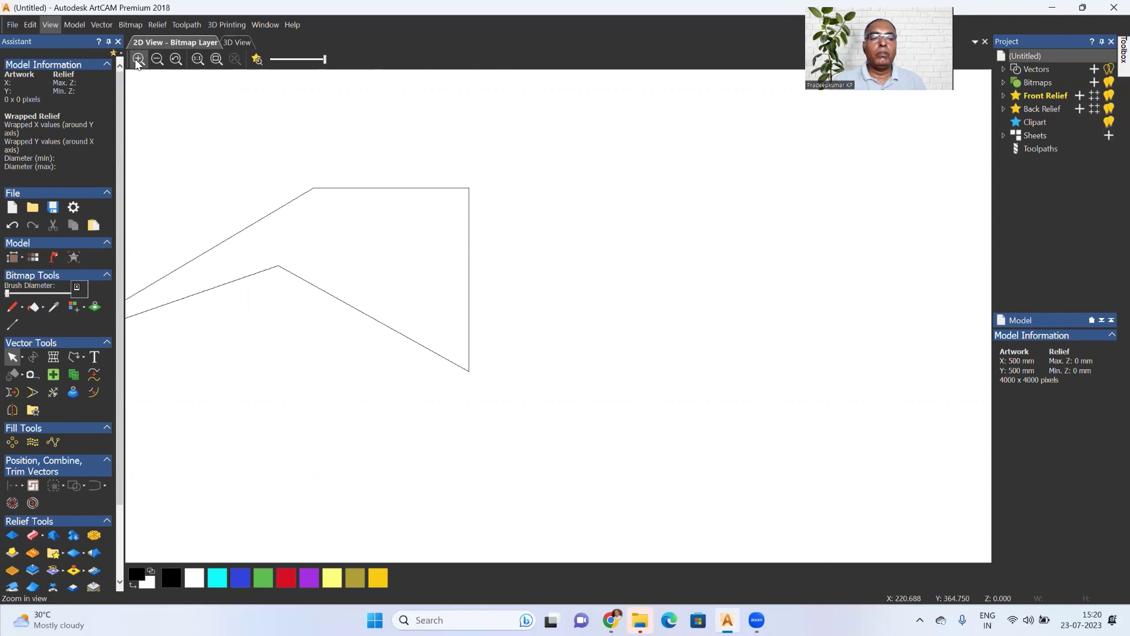
left_click(137, 60)
left_click(157, 60)
left_click(157, 60)
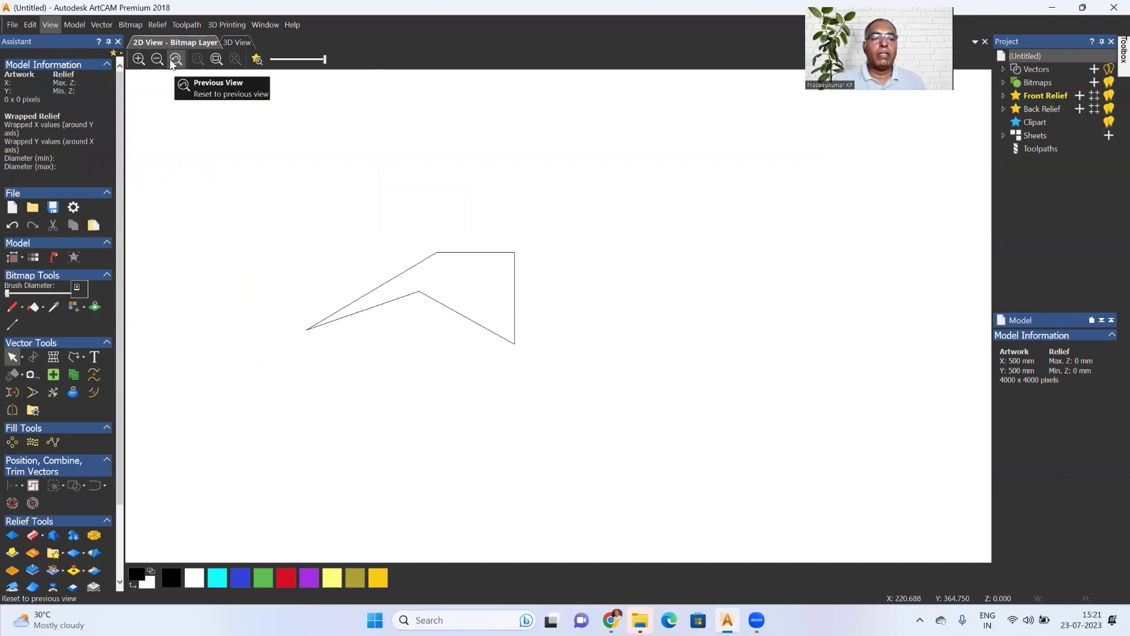
left_click(173, 61)
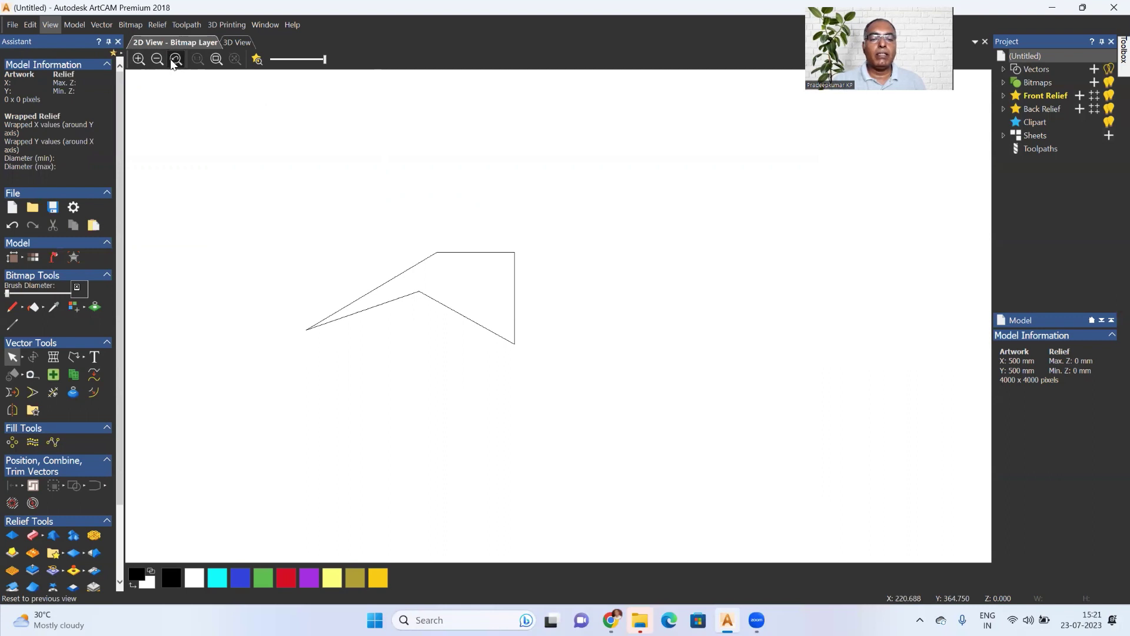
Step: Compare the fit-to-window, 1:1 and previous-view zooms on the polyline shape, ending with the whole model fitted to the view
left_click(213, 62)
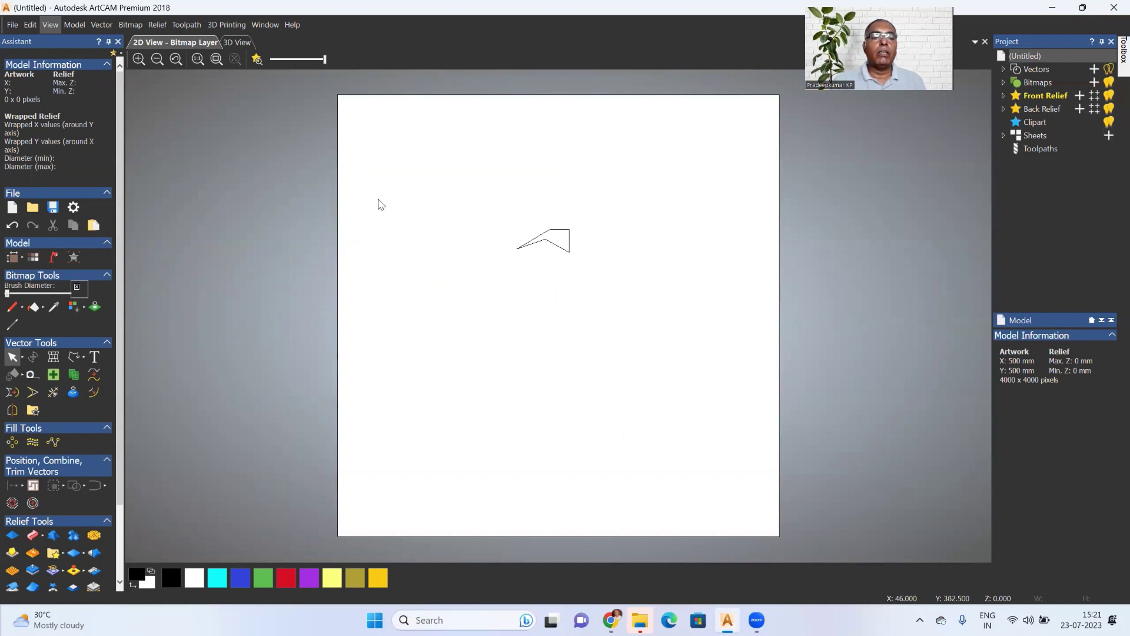
left_click(198, 59)
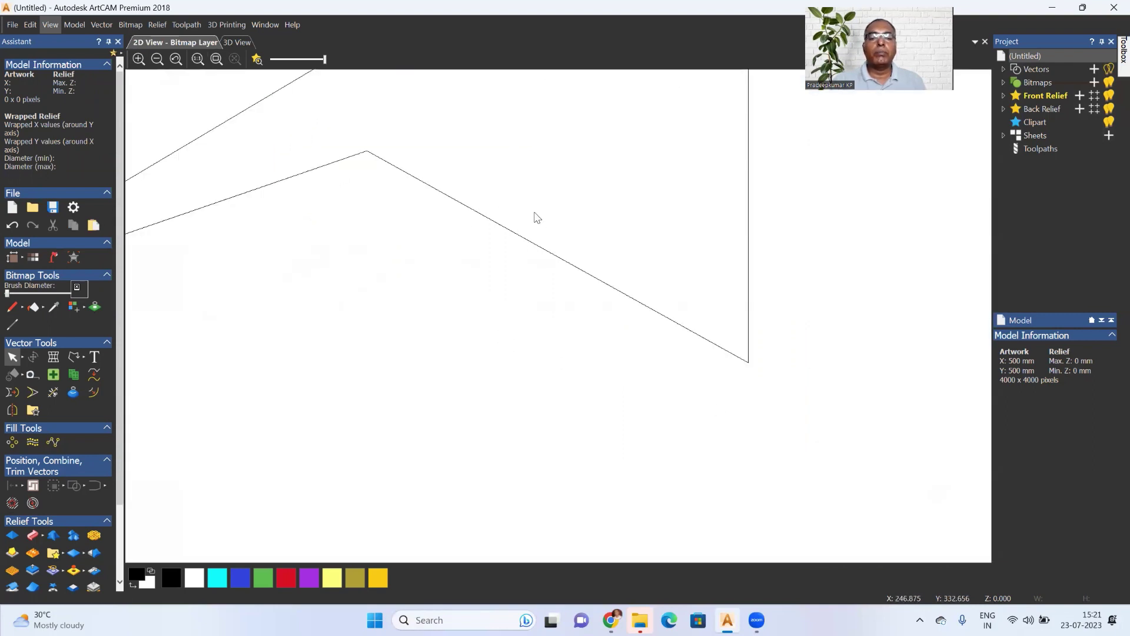
scroll(488, 205, "up", 1)
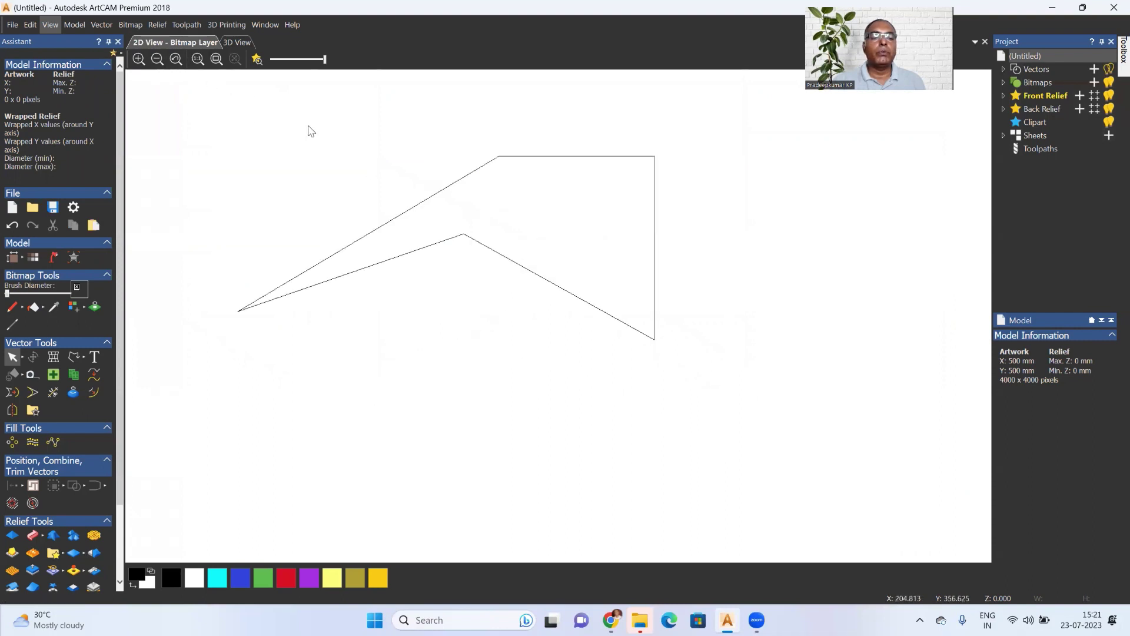
left_click(176, 60)
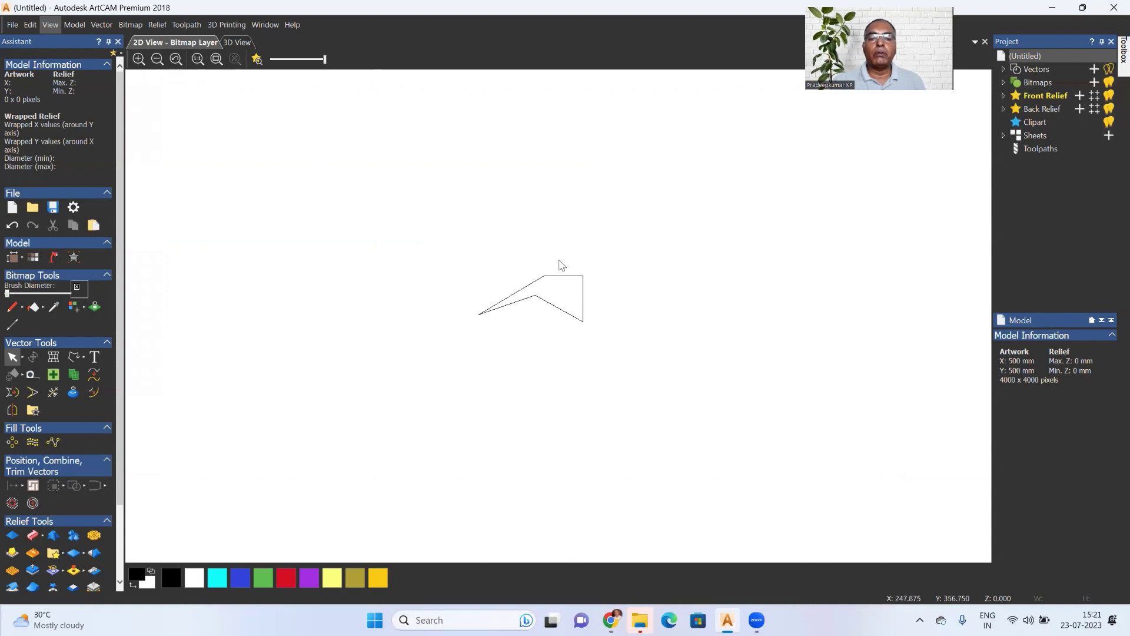
left_click(198, 60)
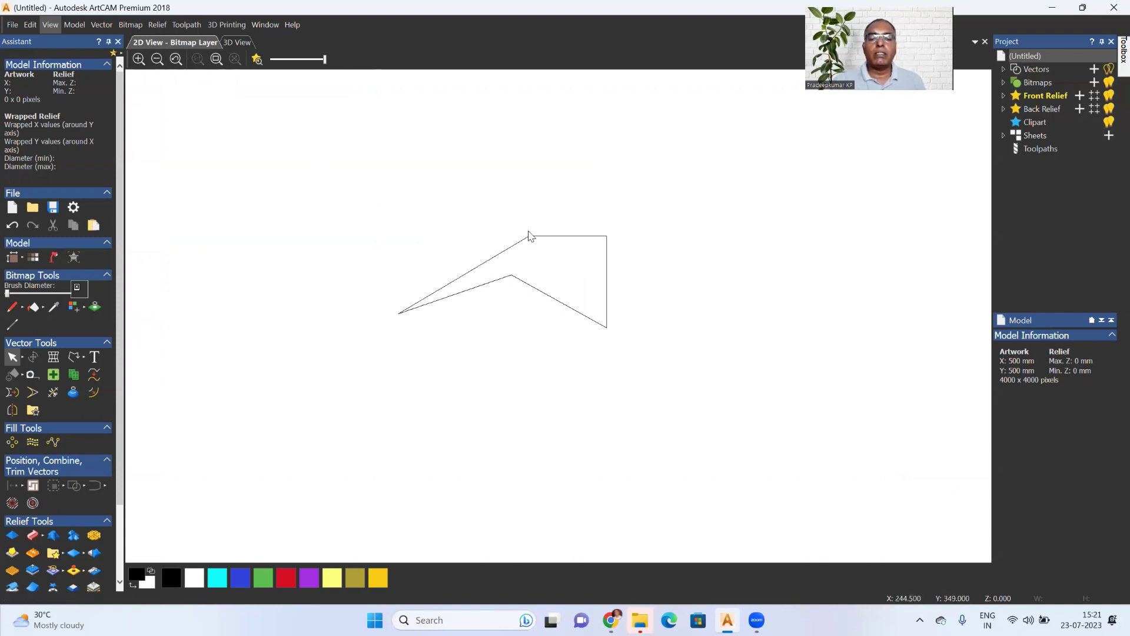
left_click(216, 60)
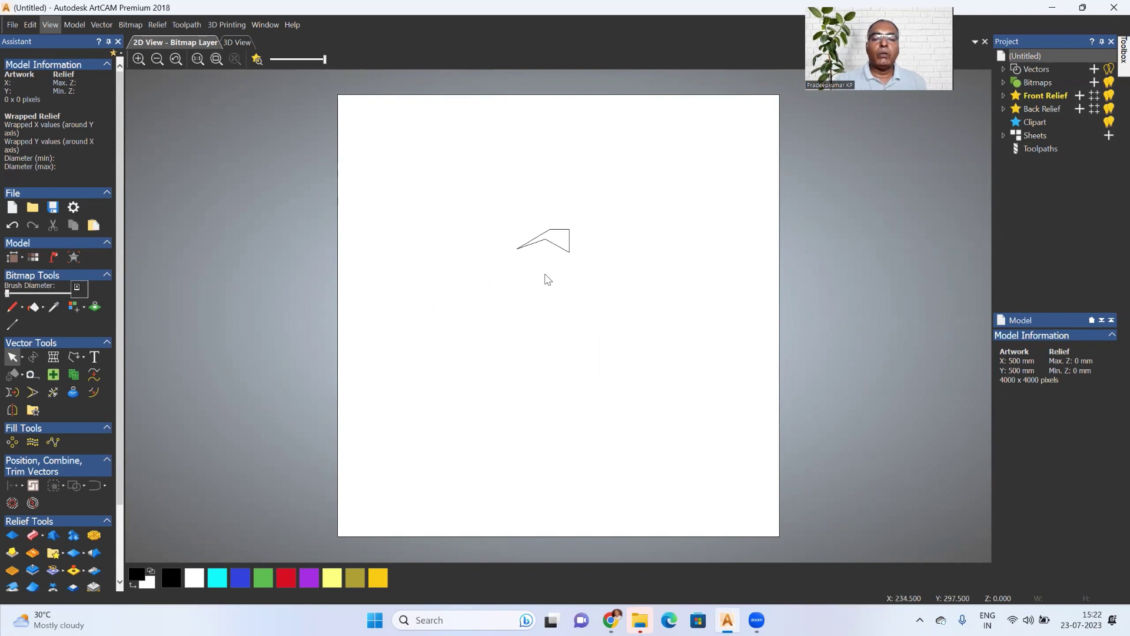
Step: Zoom in and out around different points of the model to examine how the view follows the pointer
scroll(547, 279, "up", 3)
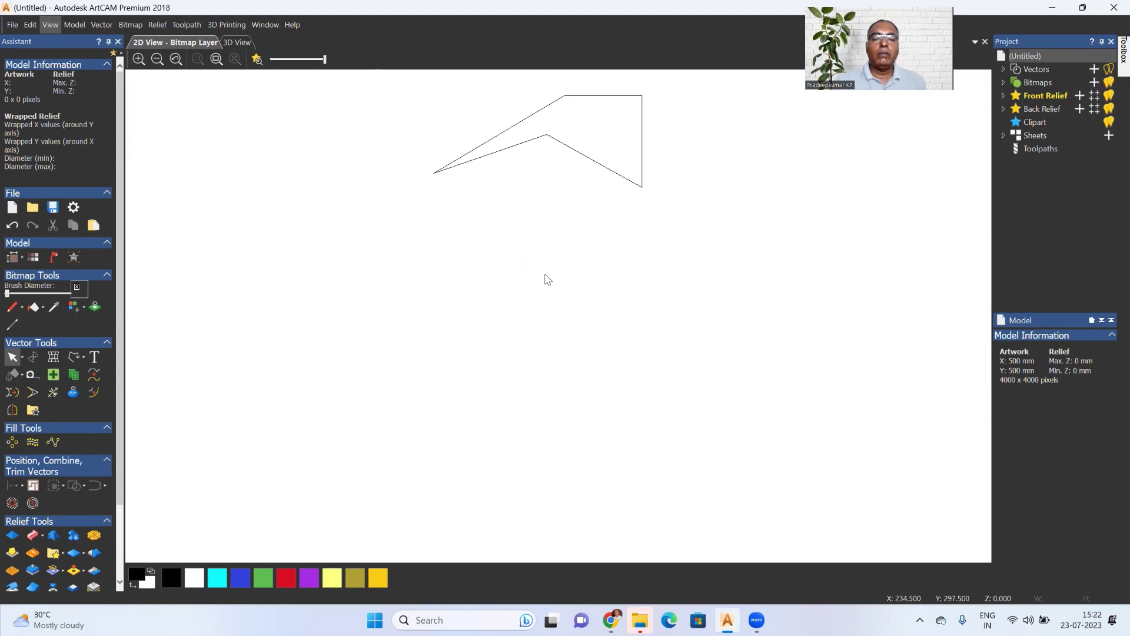
scroll(547, 279, "down", 3)
scroll(548, 279, "up", 3)
scroll(548, 279, "down", 3)
scroll(538, 271, "up", 3)
scroll(546, 308, "down", 3)
scroll(576, 346, "down", 2)
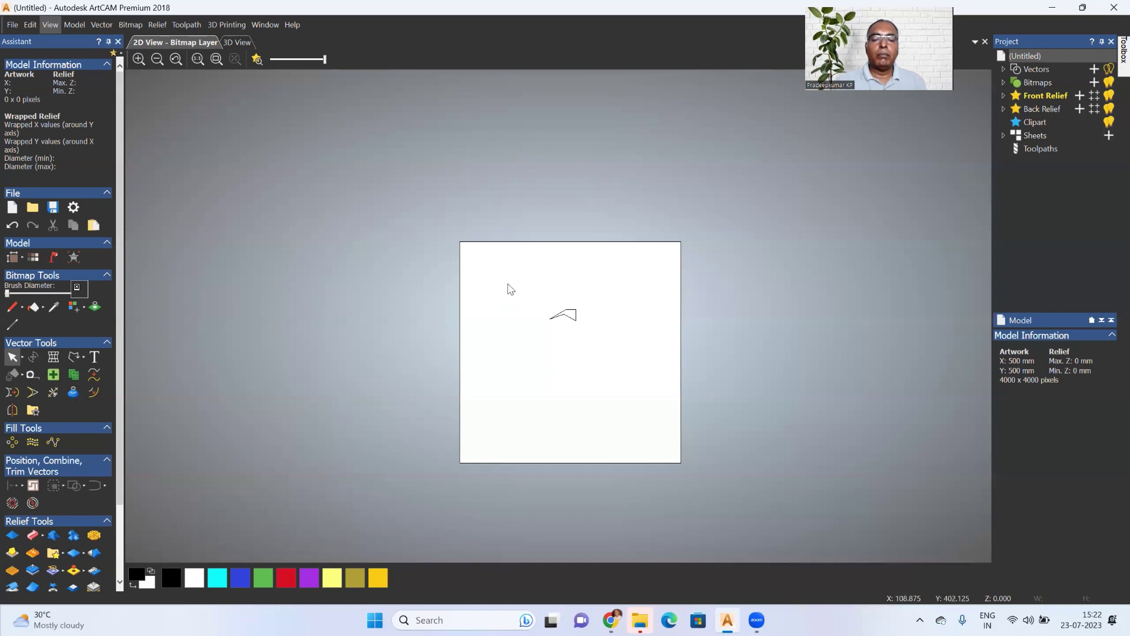
scroll(568, 321, "down", 2)
scroll(553, 312, "up", 4)
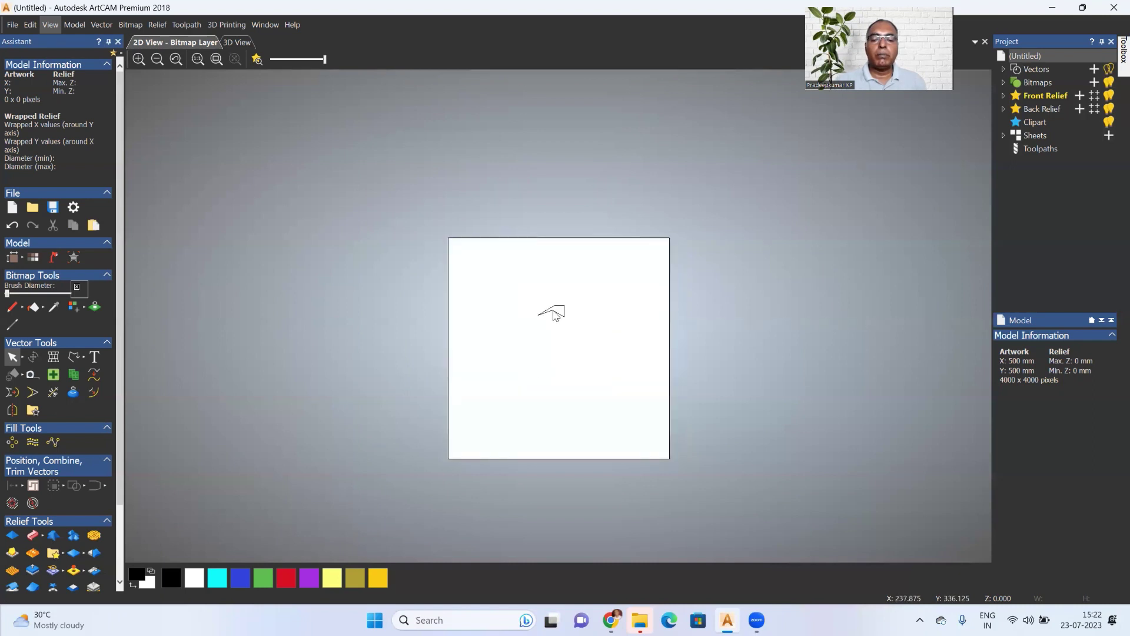
scroll(875, 312, "down", 2)
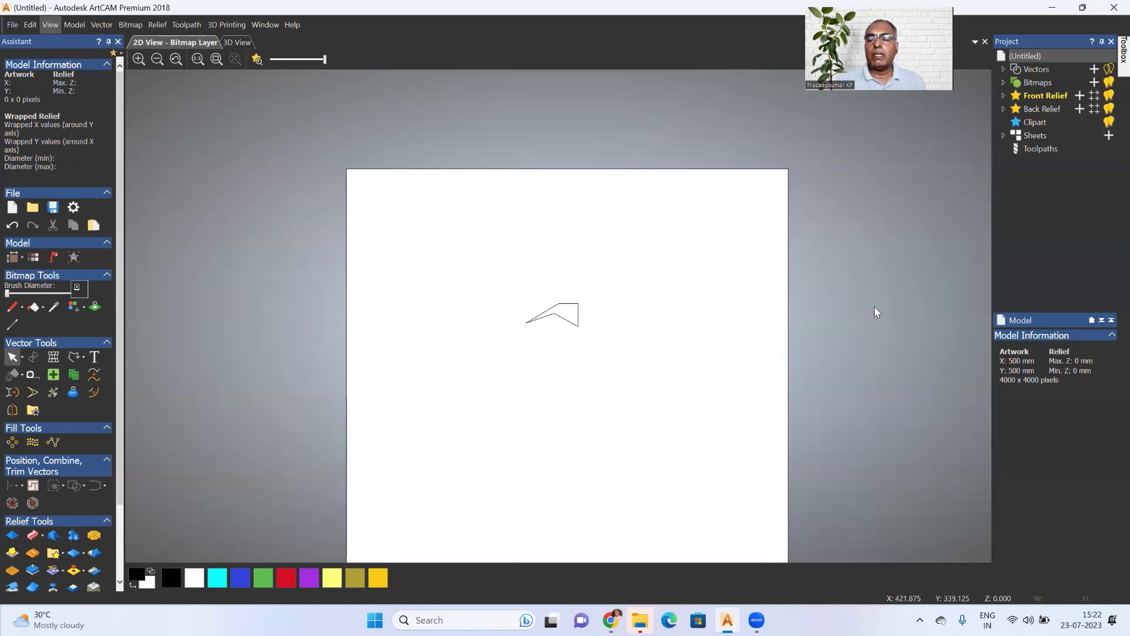
scroll(563, 336, "down", 2)
scroll(552, 356, "up", 4)
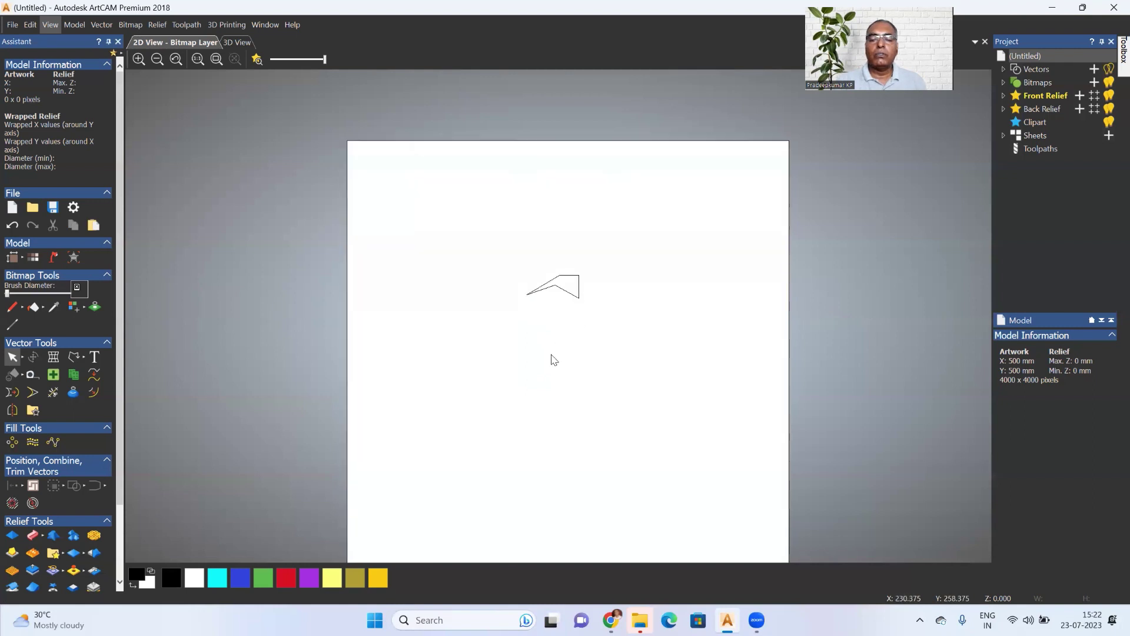
scroll(552, 359, "down", 2)
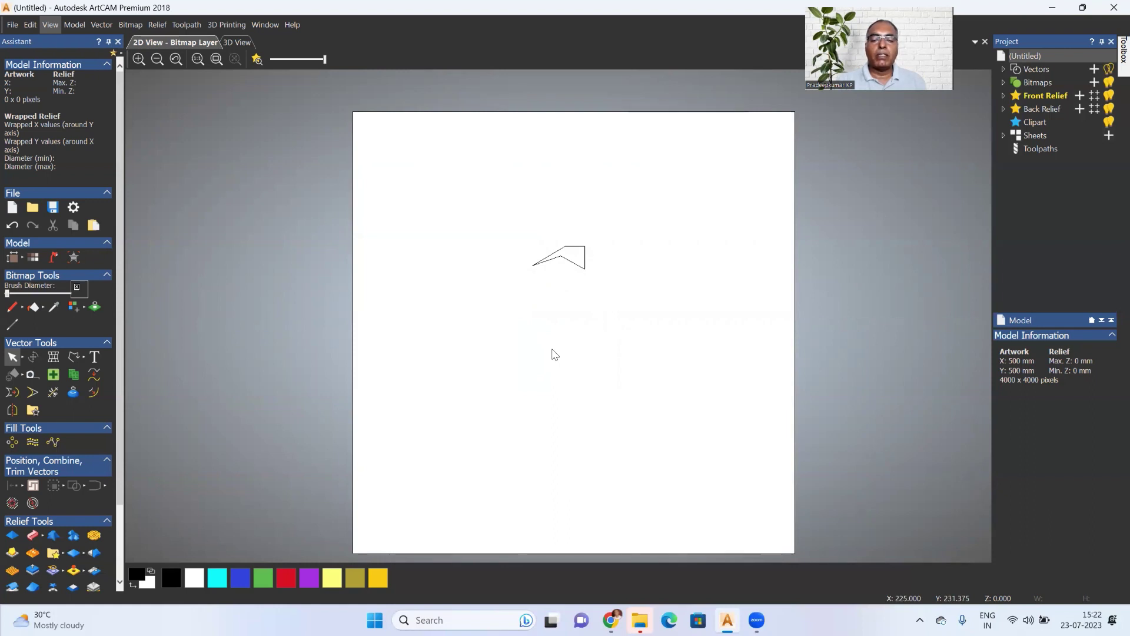
scroll(552, 355, "up", 2)
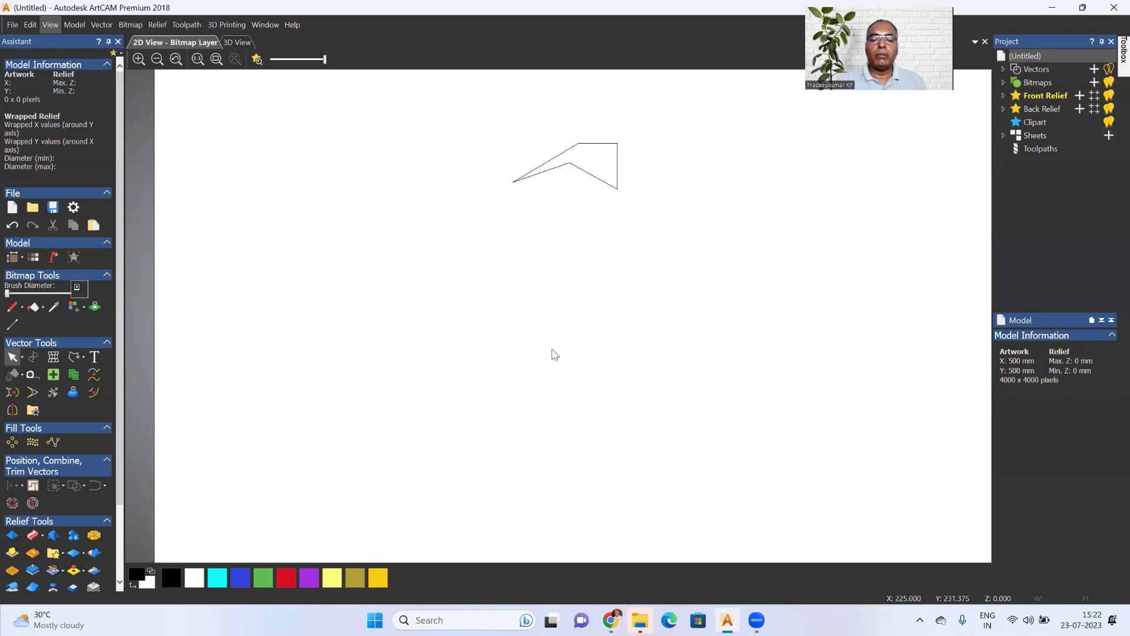
scroll(552, 355, "down", 2)
scroll(555, 355, "down", 2)
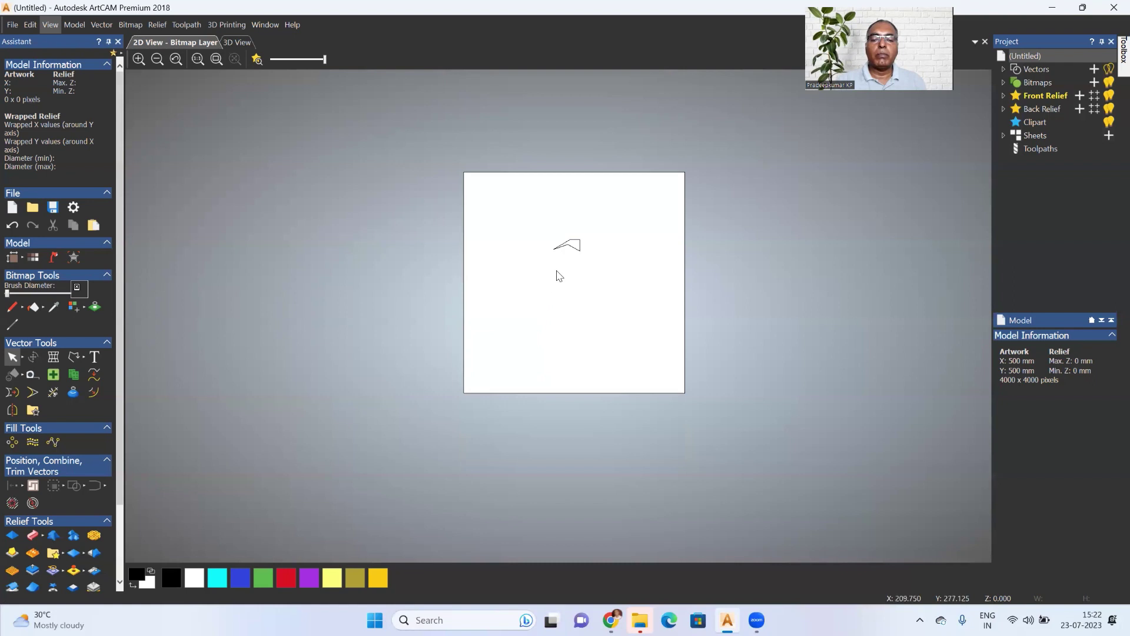
scroll(557, 275, "up", 2)
scroll(558, 276, "down", 2)
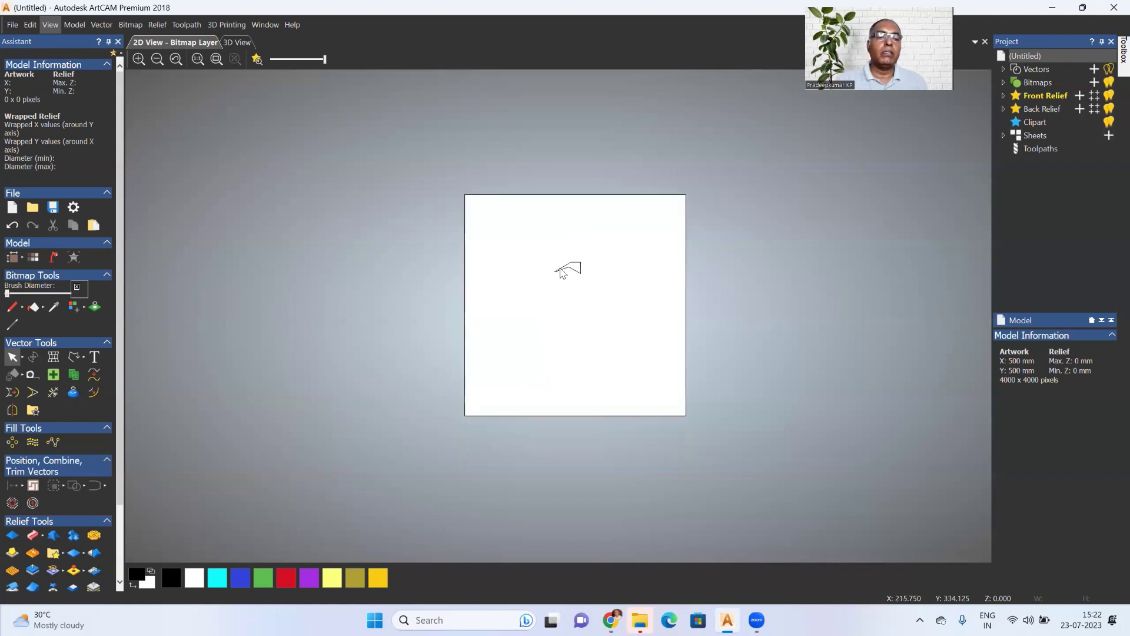
scroll(517, 230, "up", 2)
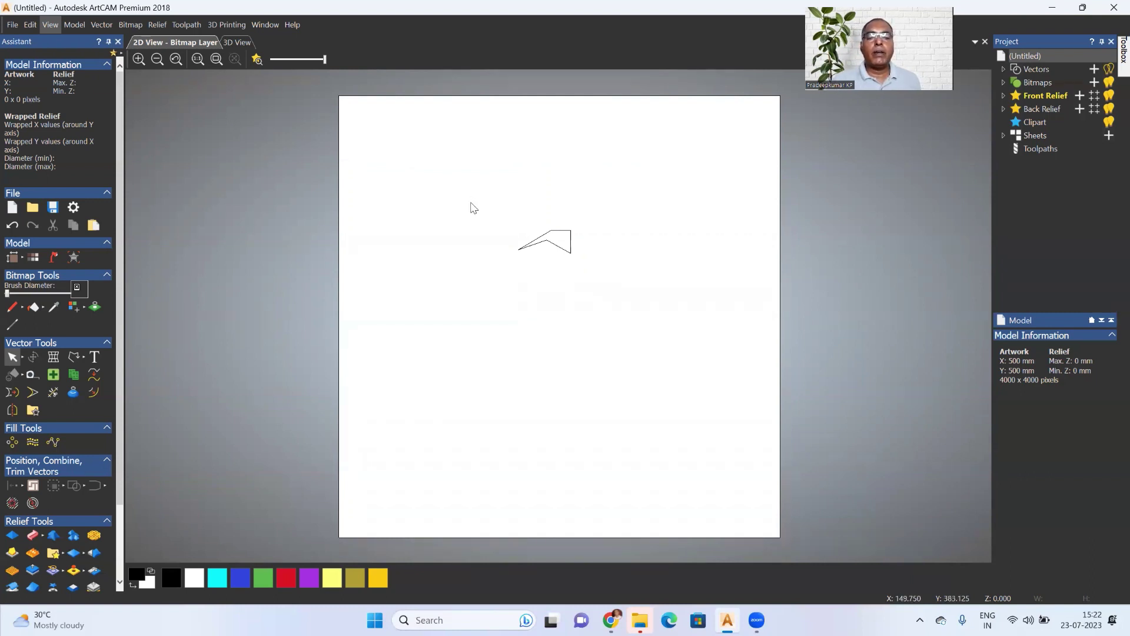
scroll(532, 212, "up", 2)
scroll(543, 216, "down", 1)
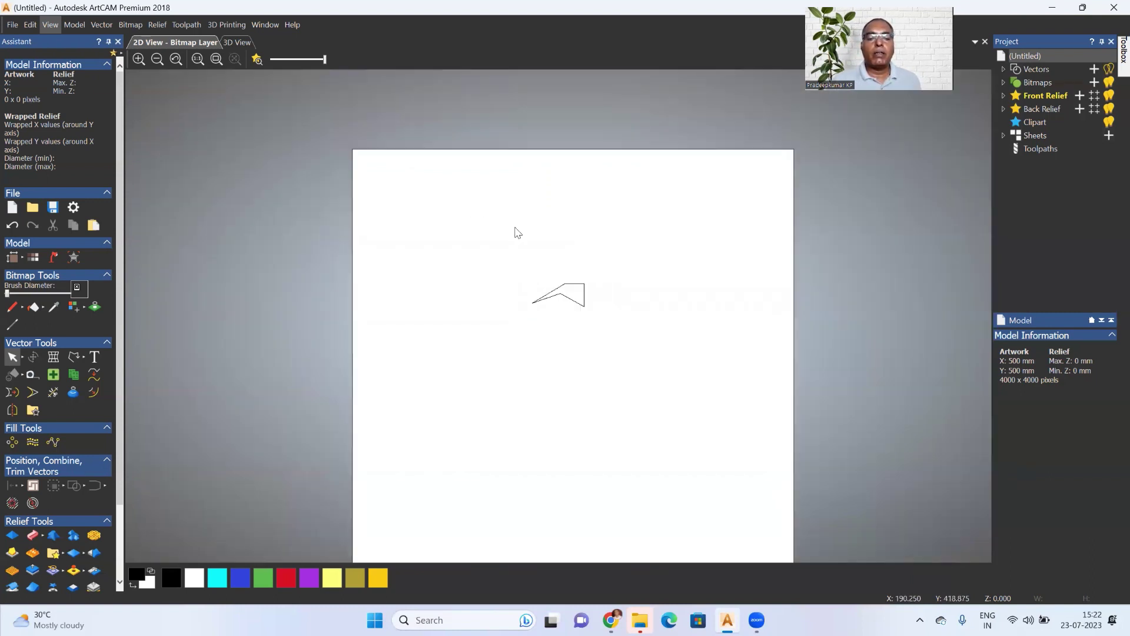
scroll(530, 271, "down", 1)
scroll(542, 329, "up", 1)
scroll(533, 320, "up", 1)
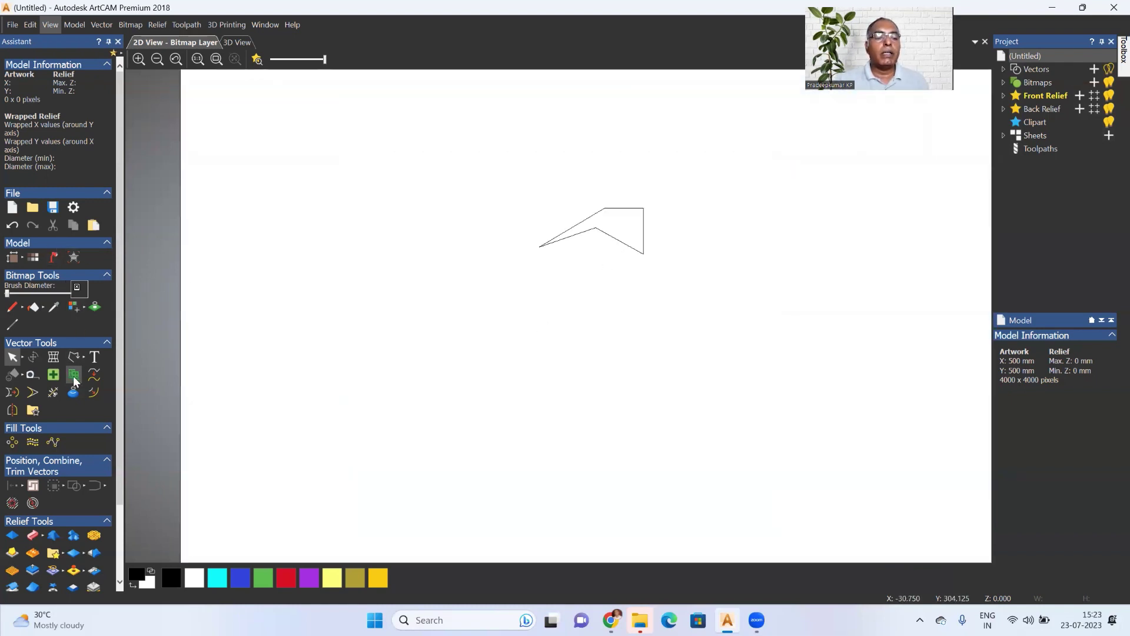
Step: Create a circle centred at X 184, Y 311 mm with a radius of about 14 mm, and finish circle creation
left_click(83, 357)
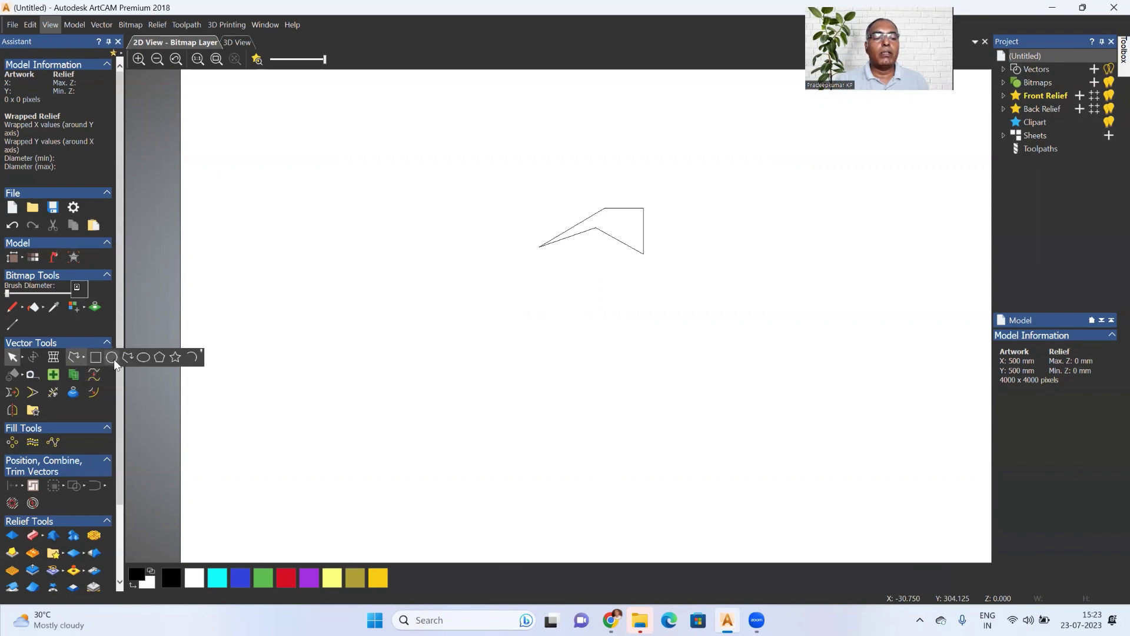
left_click(111, 356)
left_click_drag(505, 273, 492, 295)
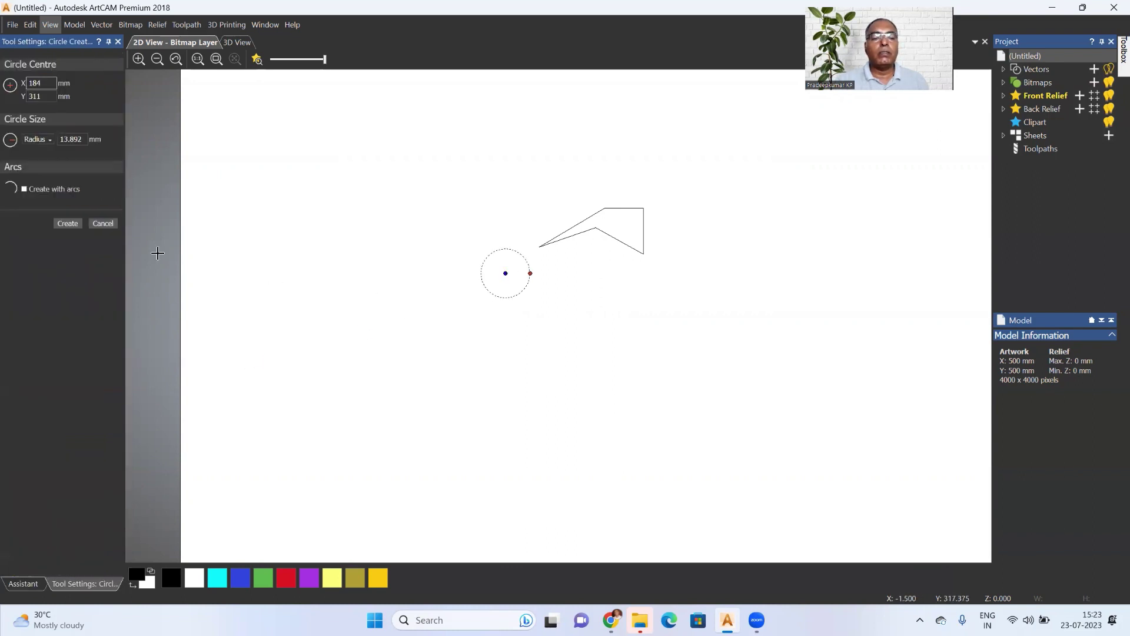
left_click(68, 224)
left_click(103, 223)
left_click(614, 301)
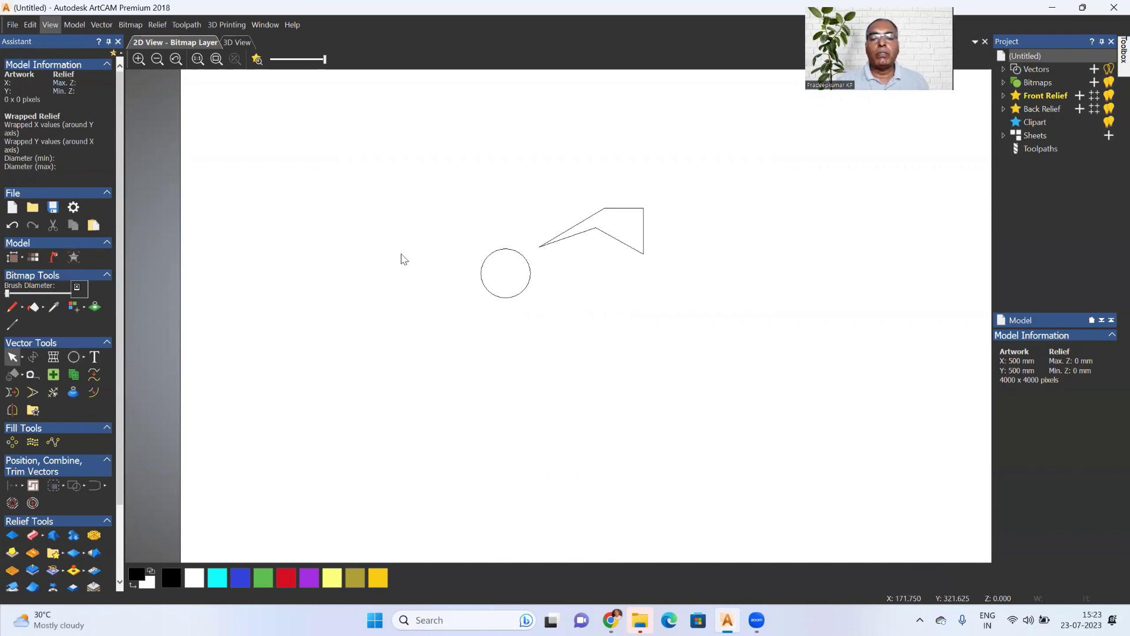
Step: With the Select tool, pick the circle and the polyline individually, select both together, and clear the selection
left_click(22, 356)
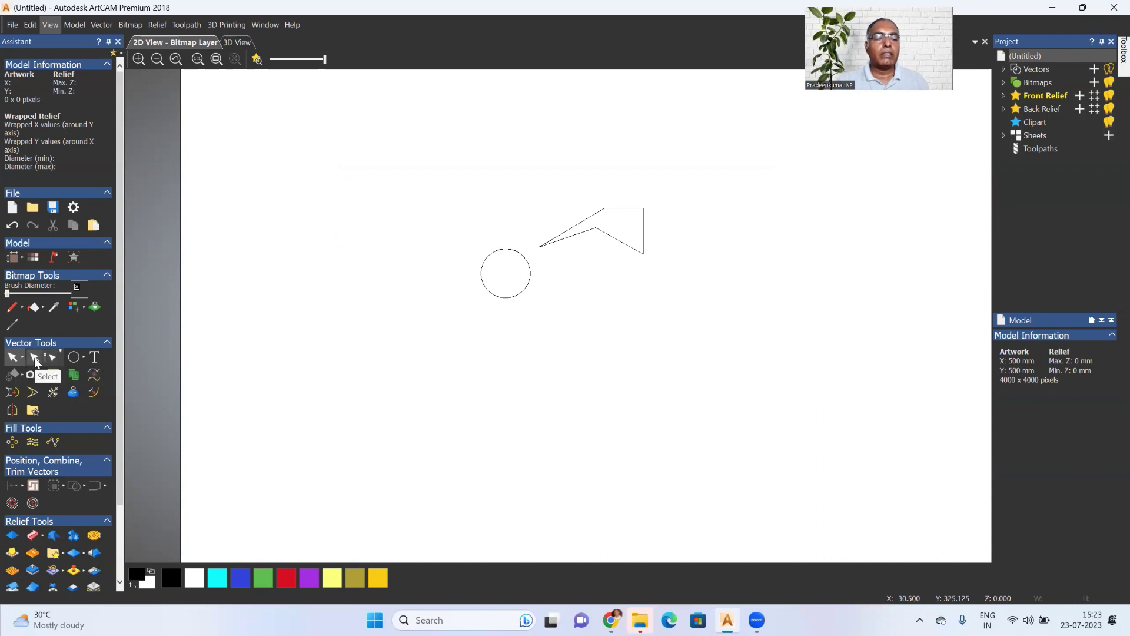
left_click(34, 359)
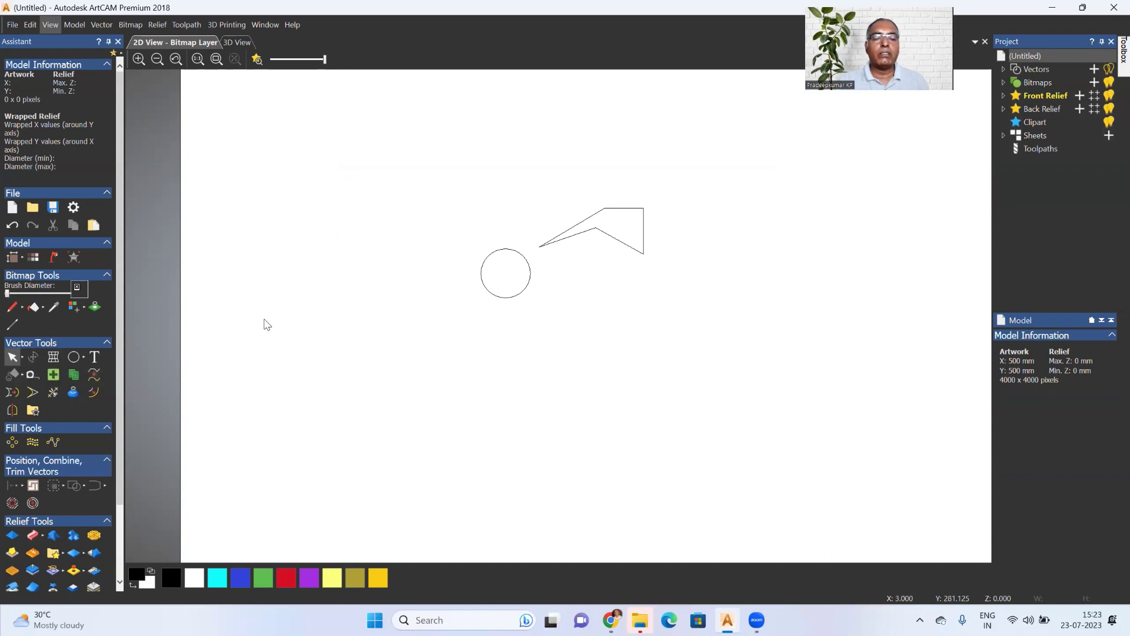
left_click(507, 299)
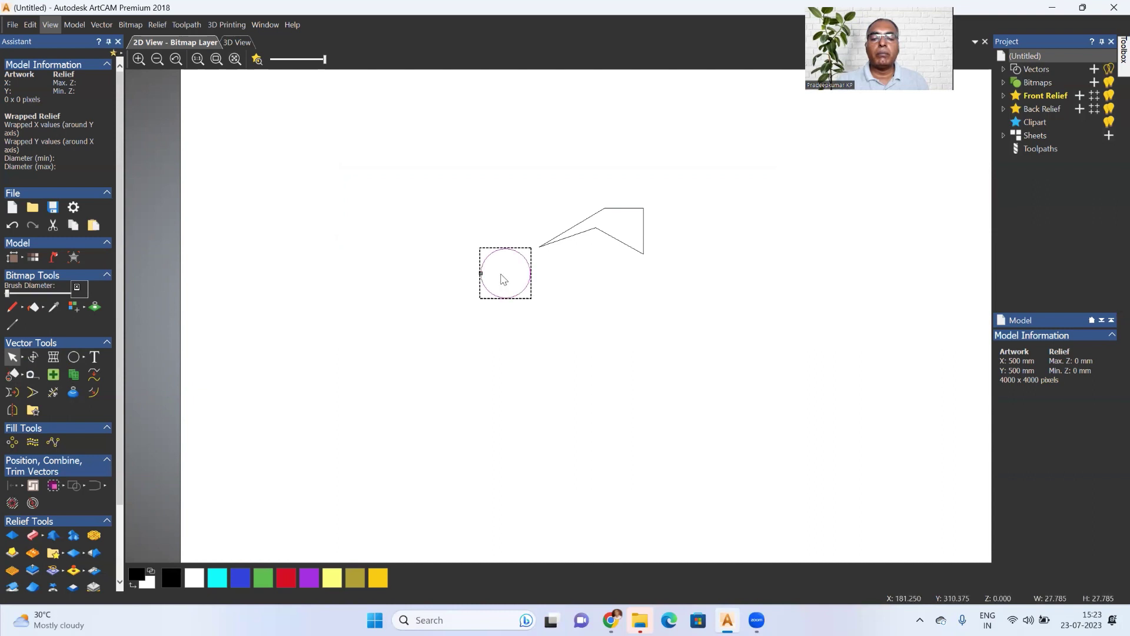
left_click(577, 234)
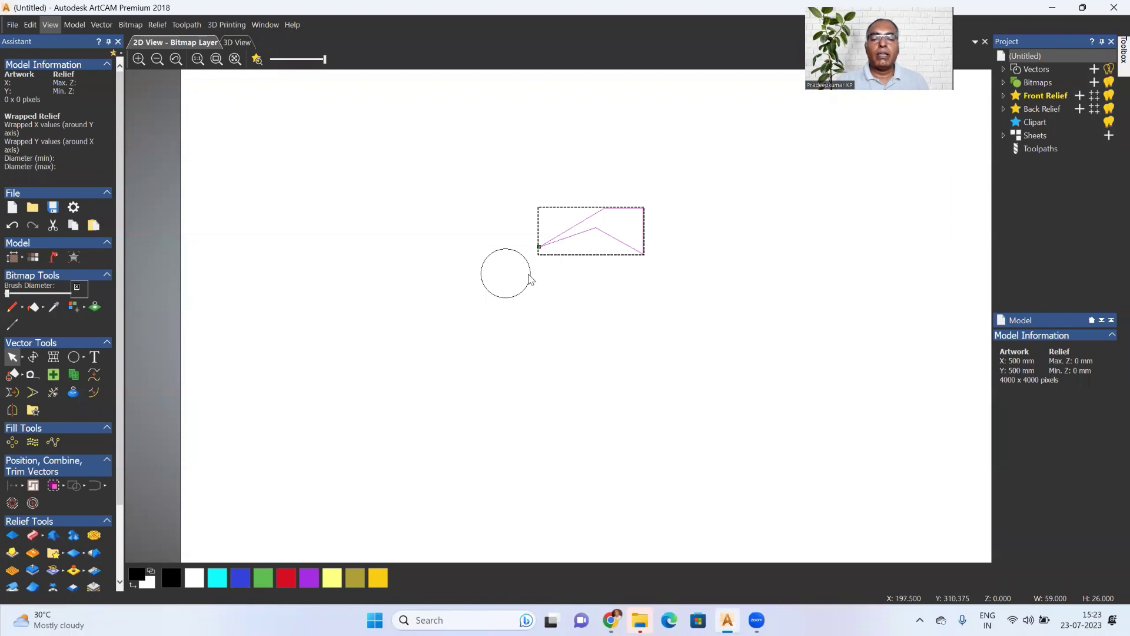
left_click(530, 275)
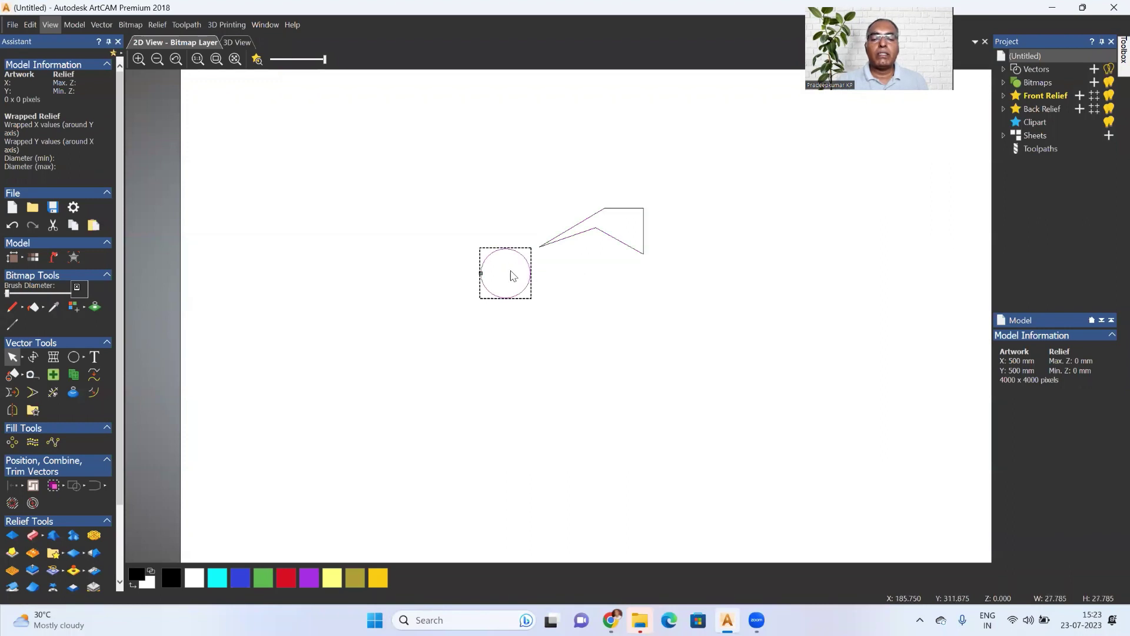
left_click(579, 234, "shift")
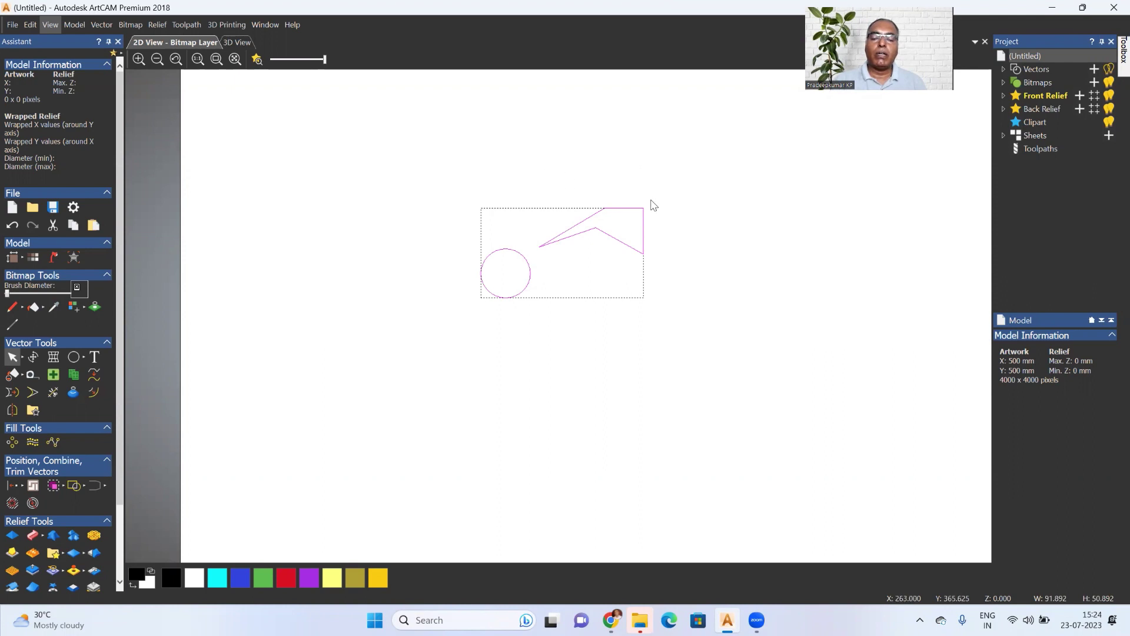
left_click(688, 283)
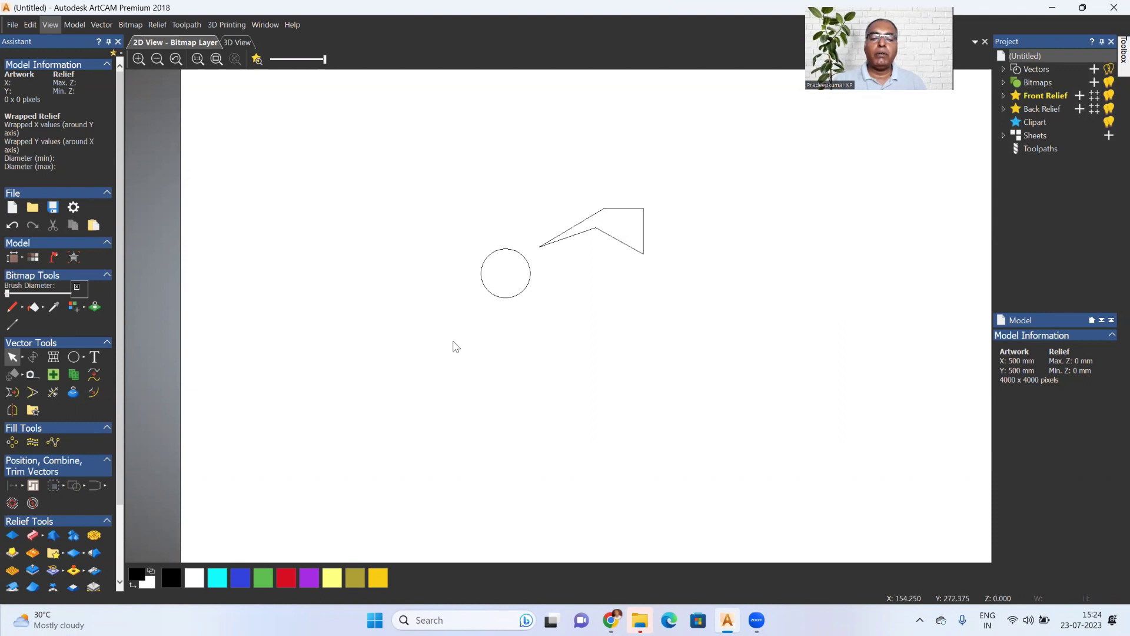
Step: Select the circle and the polyline with one window enclosing both shapes, and clear the selection
left_click_drag(453, 342, 670, 184)
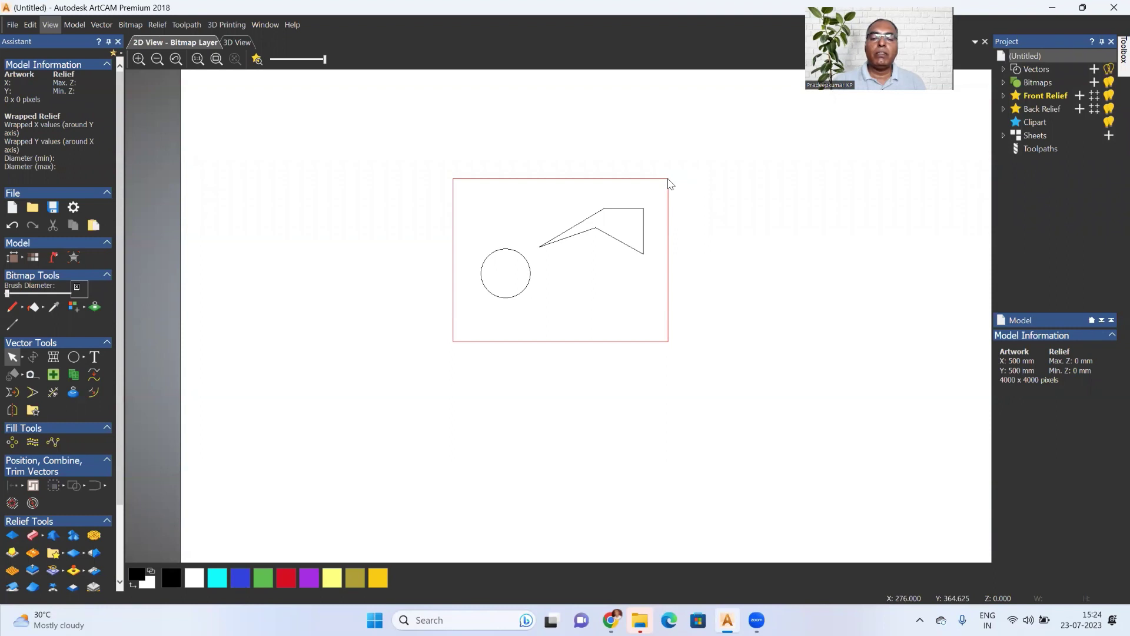
left_click_drag(668, 184, 671, 186)
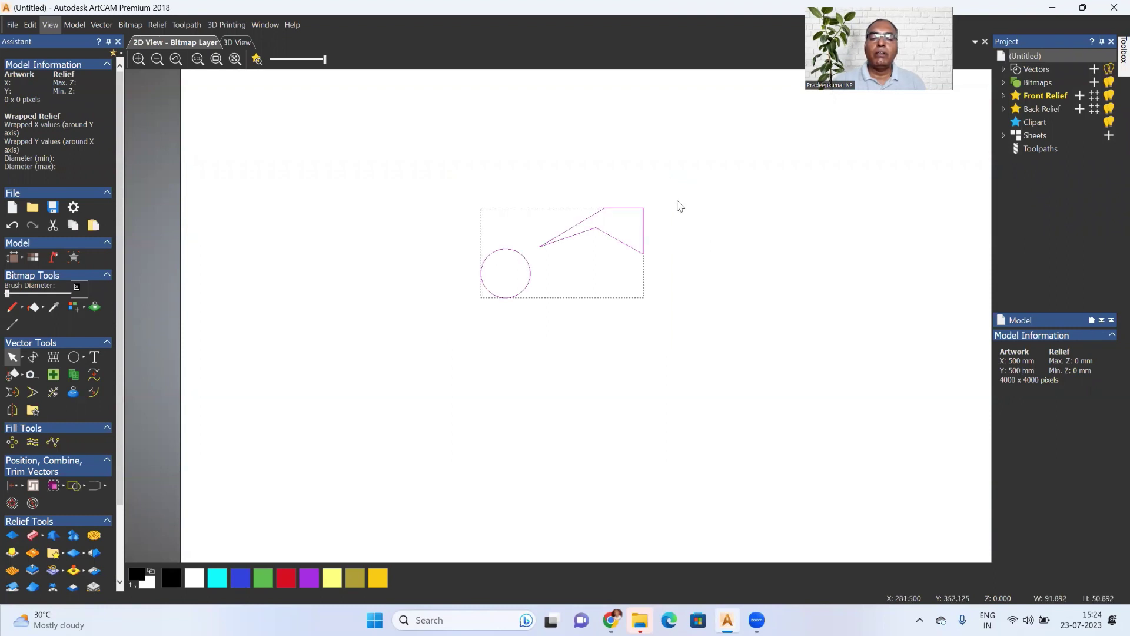
left_click(581, 158)
Step: Draw a left-to-right selection window enclosing the circle and only part of the polyline, and clear the selection
left_click_drag(416, 140, 575, 304)
left_click_drag(595, 318, 604, 322)
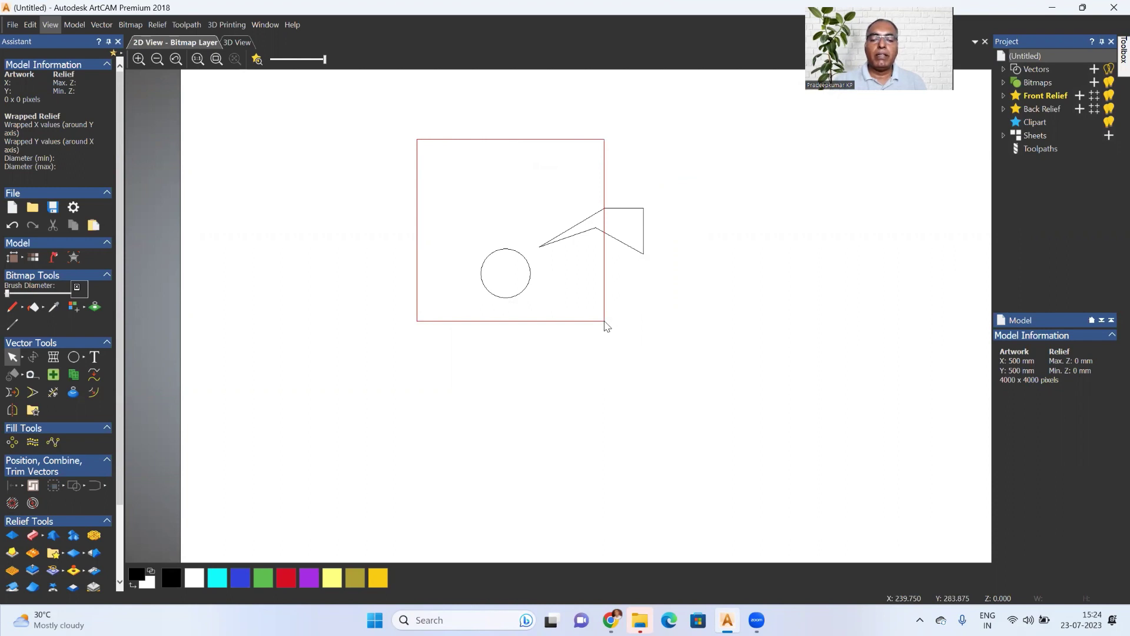
left_click_drag(607, 327, 610, 333)
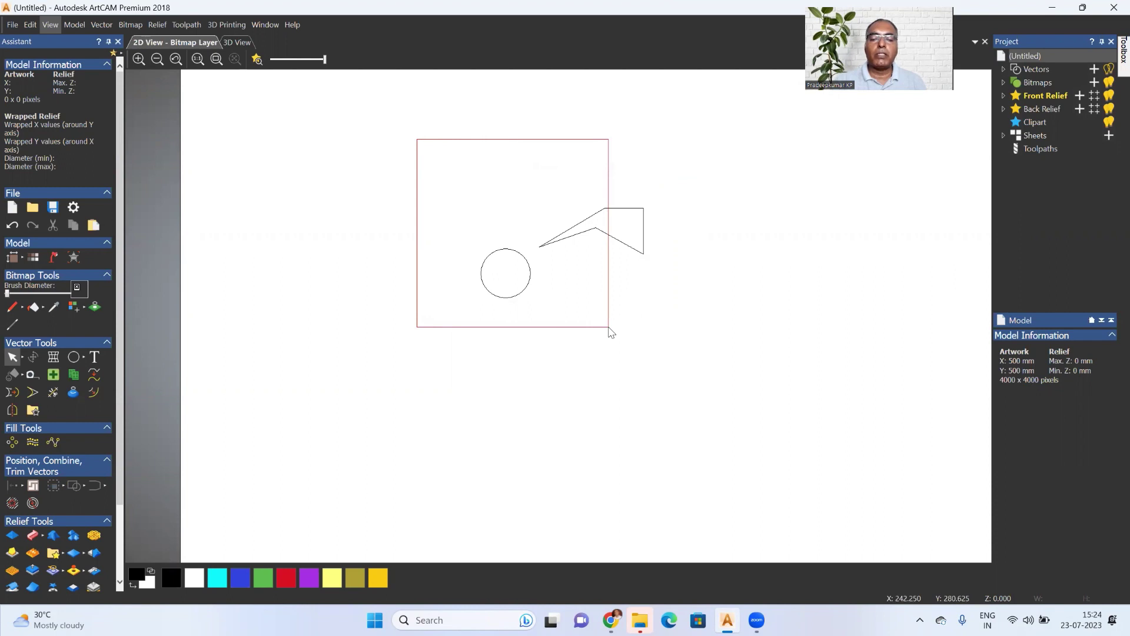
left_click_drag(610, 332, 608, 328)
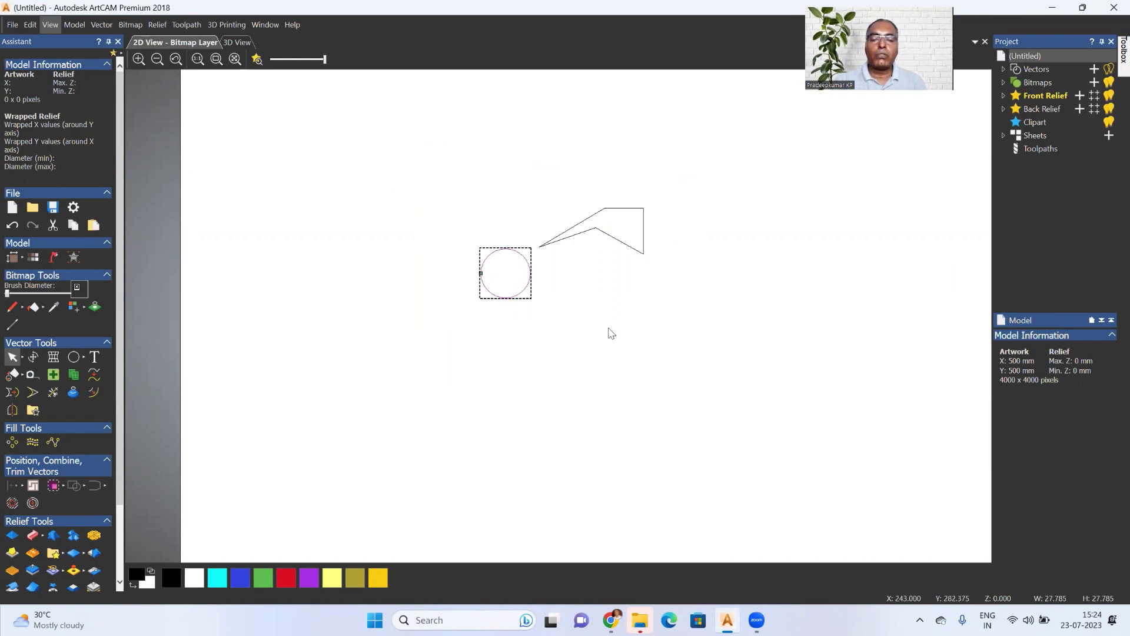
left_click(449, 221)
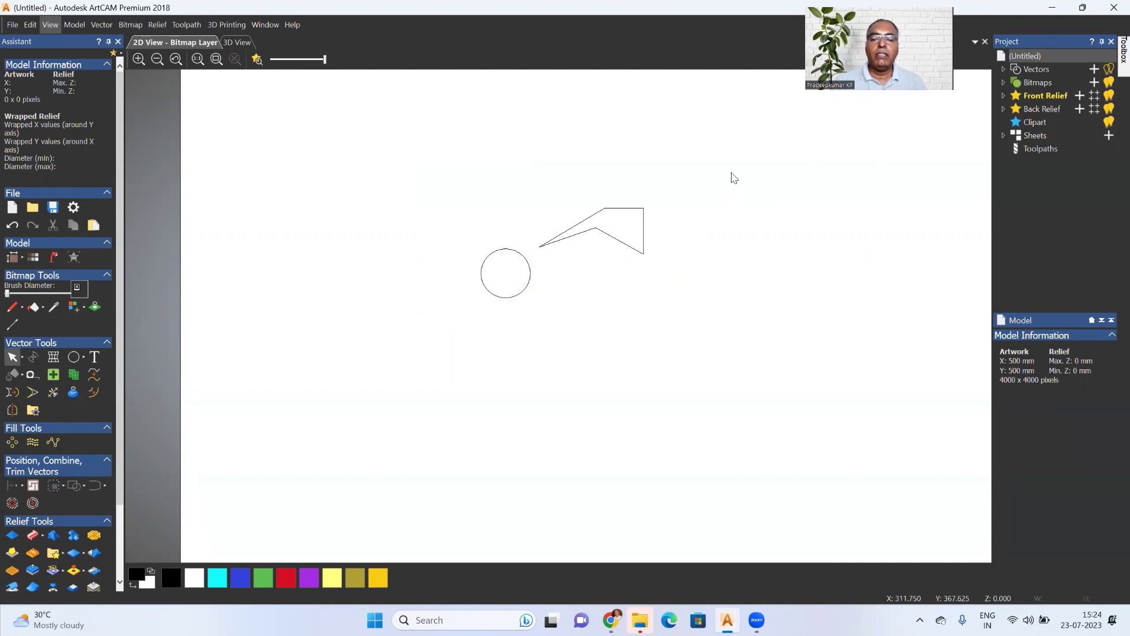
Step: Select the circle and the polyline with a right-to-left crossing window that only touches the circle, and clear the selection
left_click_drag(730, 168, 628, 257)
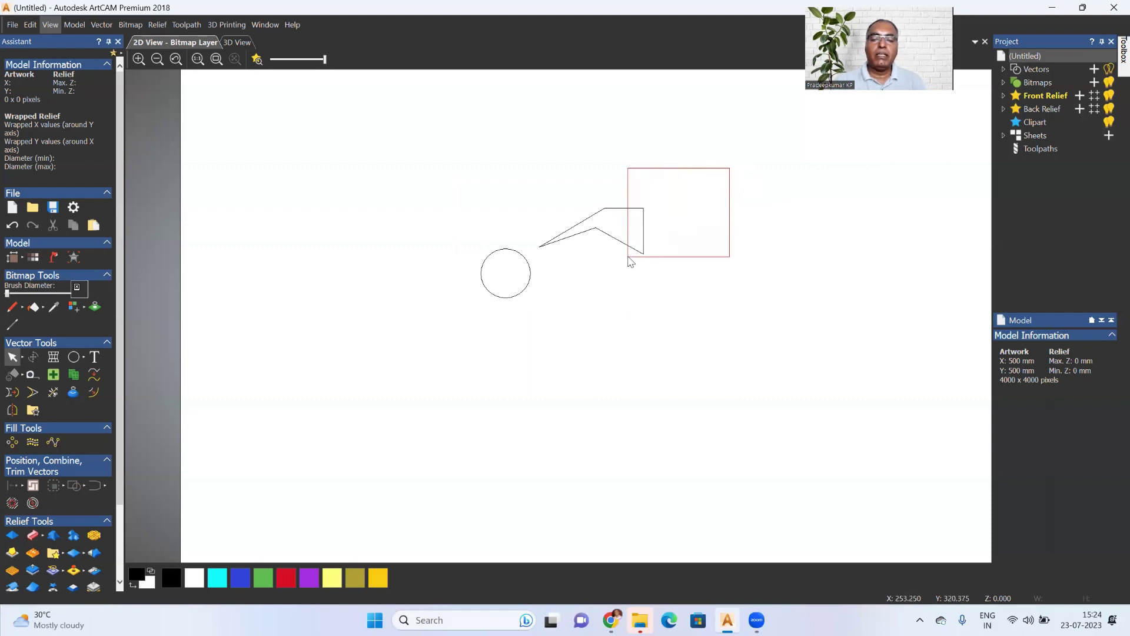
left_click_drag(628, 257, 570, 294)
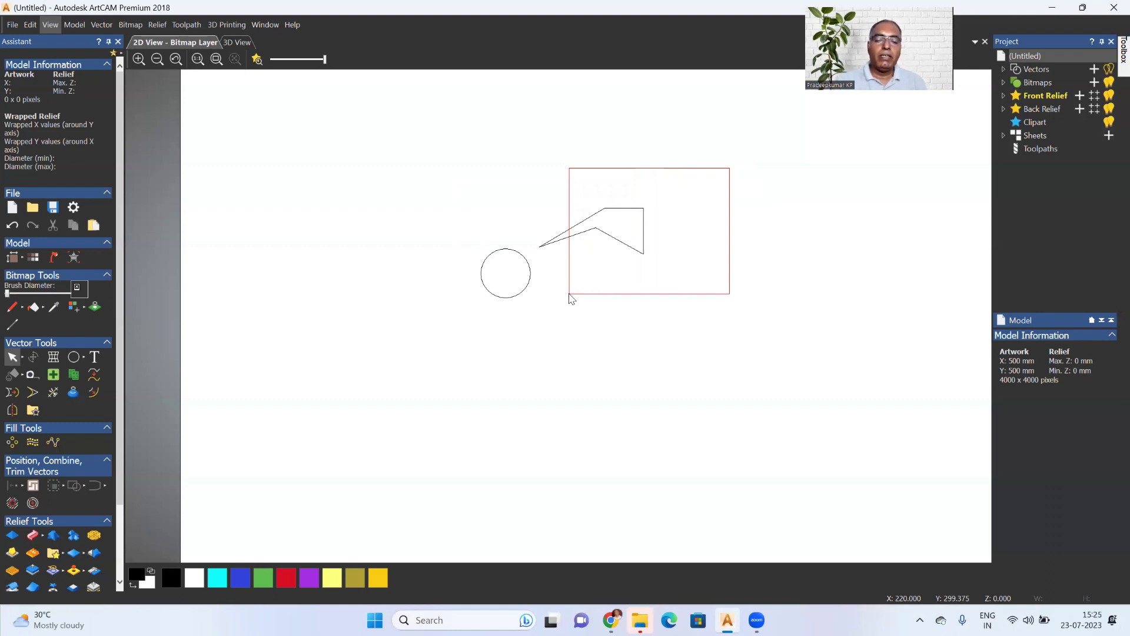
left_click_drag(569, 294, 526, 318)
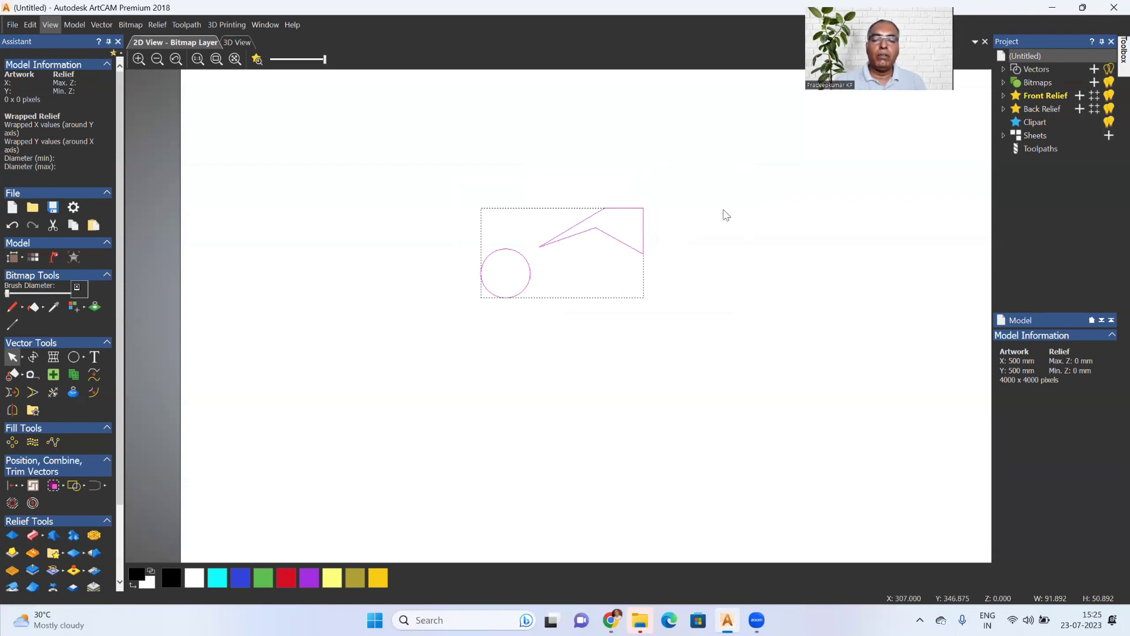
left_click(436, 186)
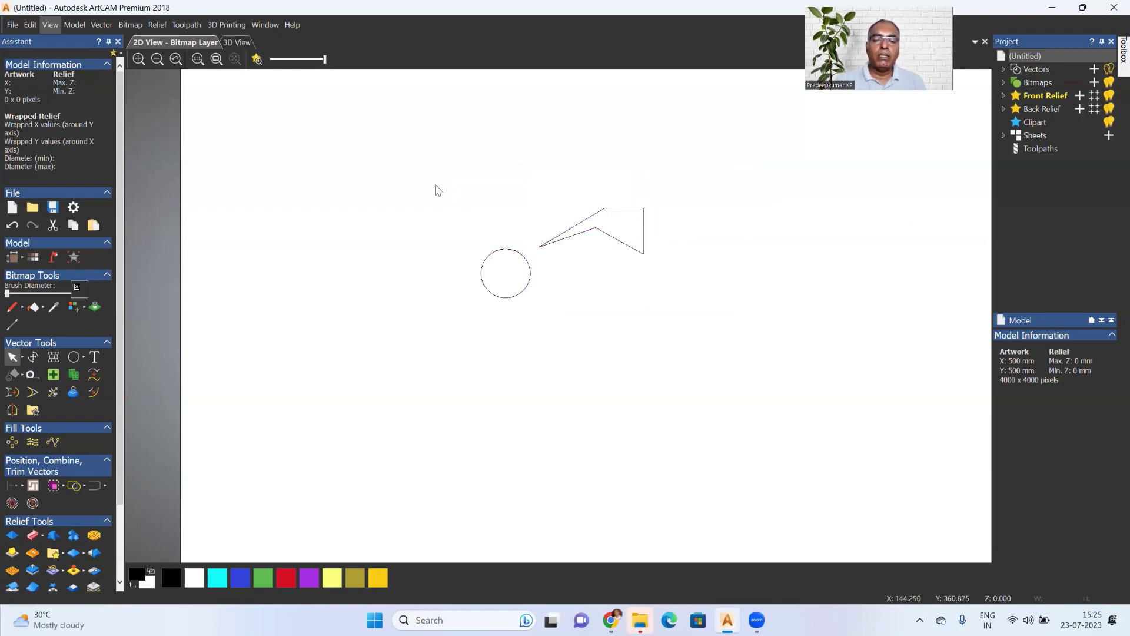
Step: Compare a right-to-left window beside the polyline with left-to-right windows around the circle, leaving nothing selected
left_click_drag(739, 193, 648, 255)
left_click(658, 263)
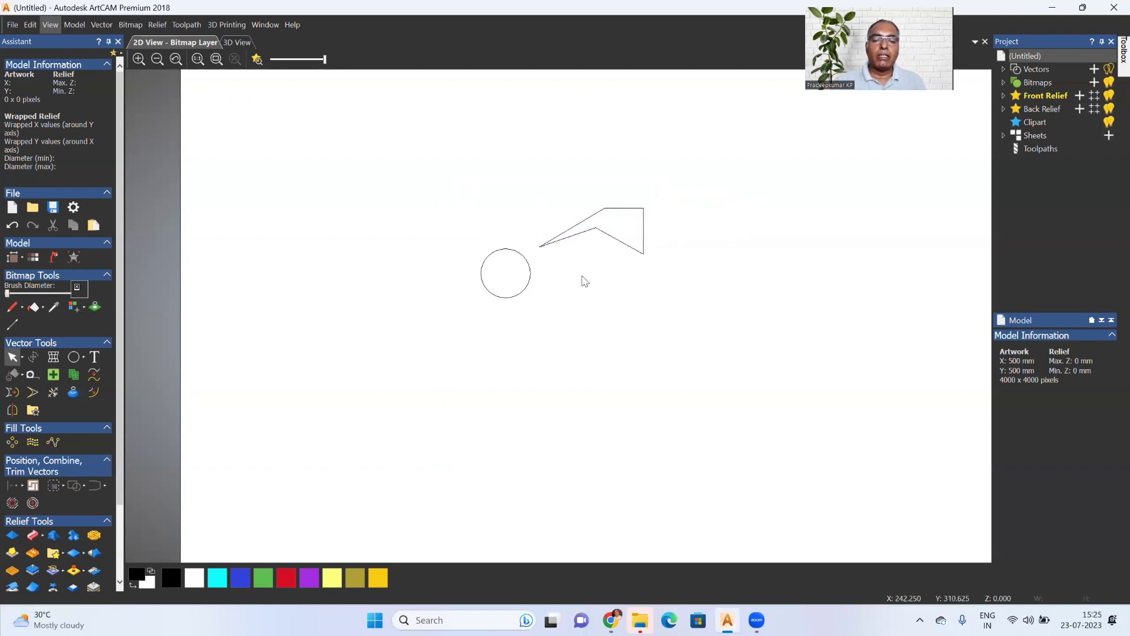
left_click_drag(488, 190, 578, 279)
left_click_drag(454, 226, 556, 317)
left_click(588, 330)
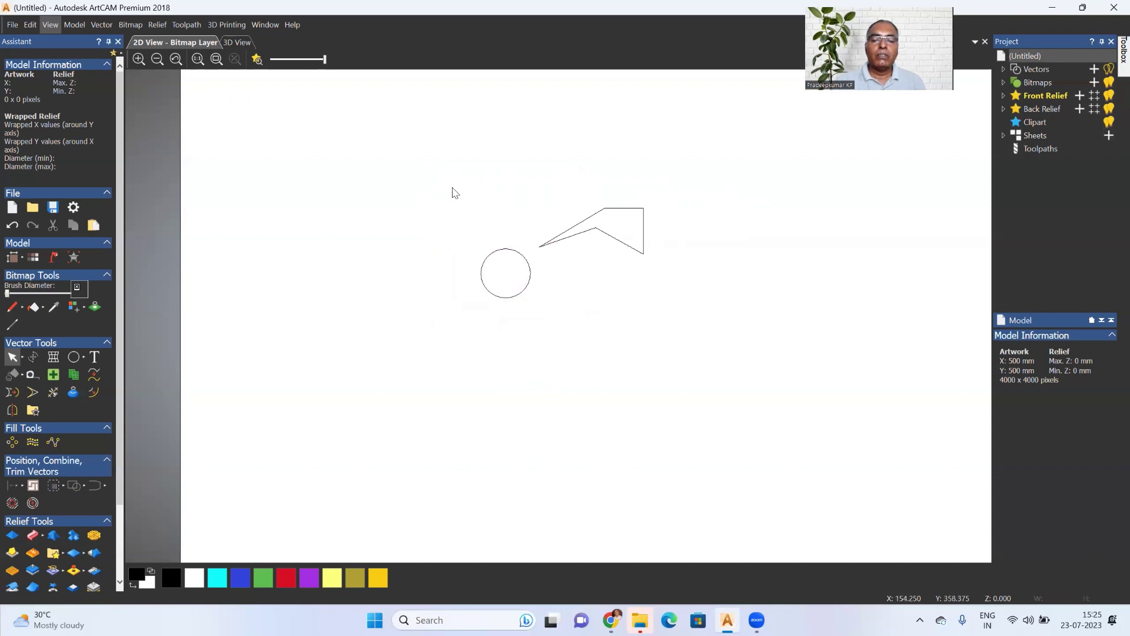
Step: Select both shapes with a right-to-left crossing window, clear them, and repeat with a left-to-right window covering only part of the polyline
left_click_drag(747, 292, 502, 161)
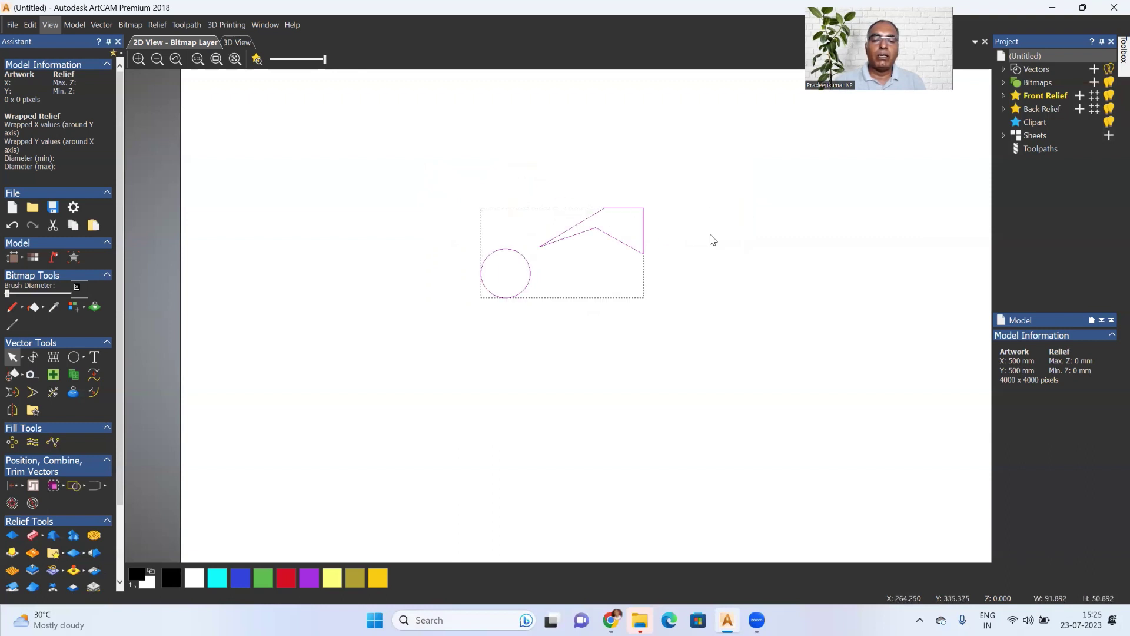
left_click(405, 165)
left_click_drag(401, 160, 618, 328)
left_click(815, 316)
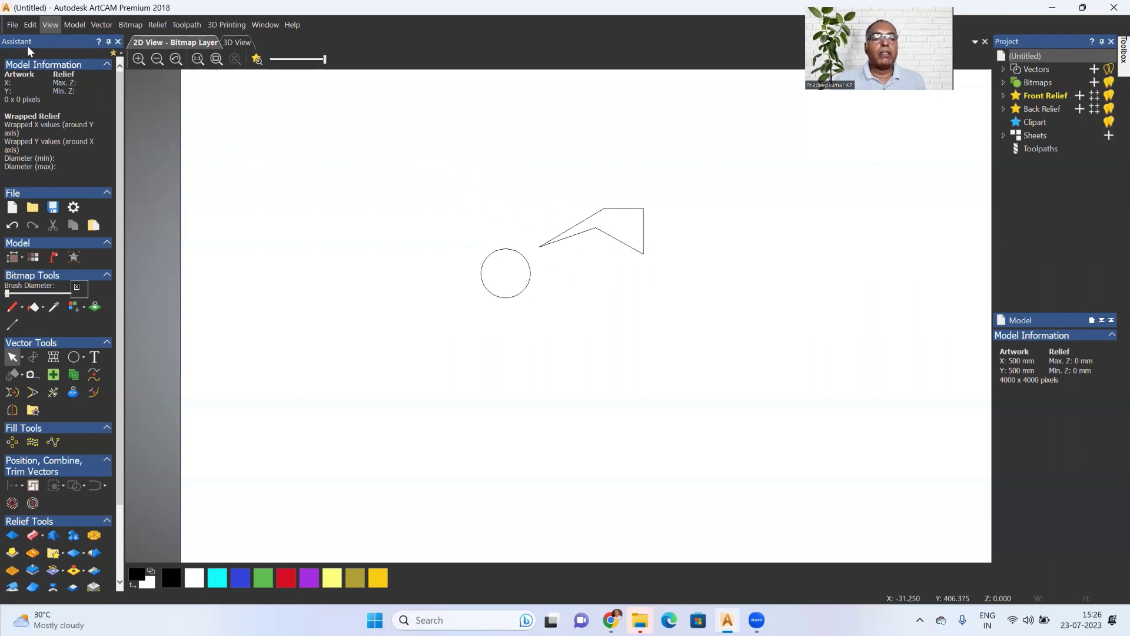
Step: Save the model as 11 in the C:\TRUE\WOTC folder, using the Autodesk ArtCAM Model (*.art) format
left_click(13, 26)
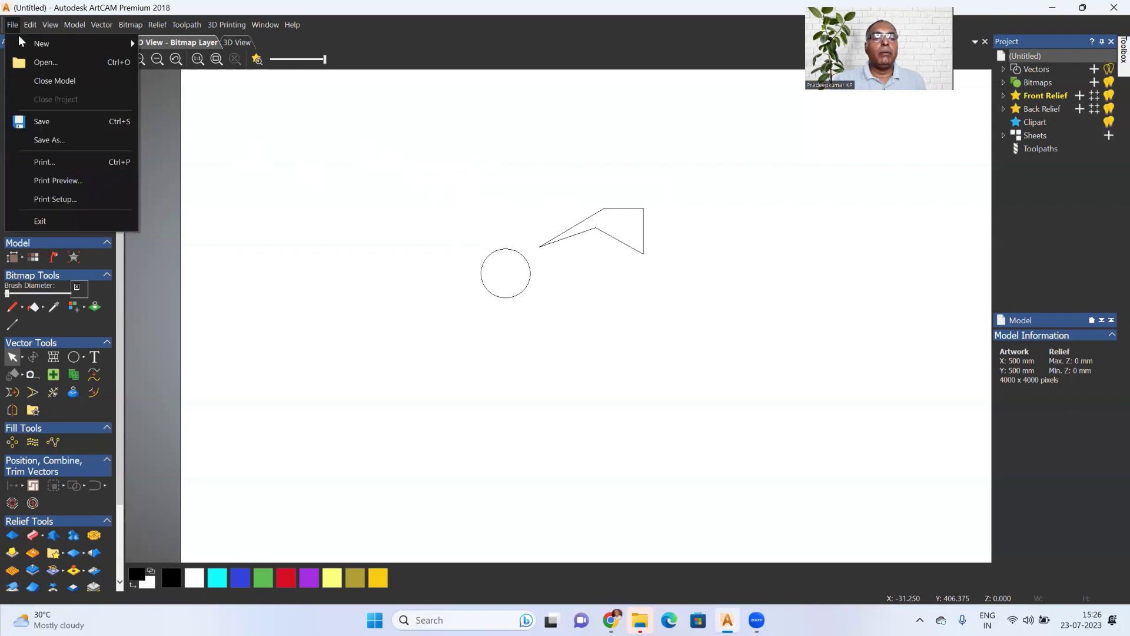
left_click(59, 124)
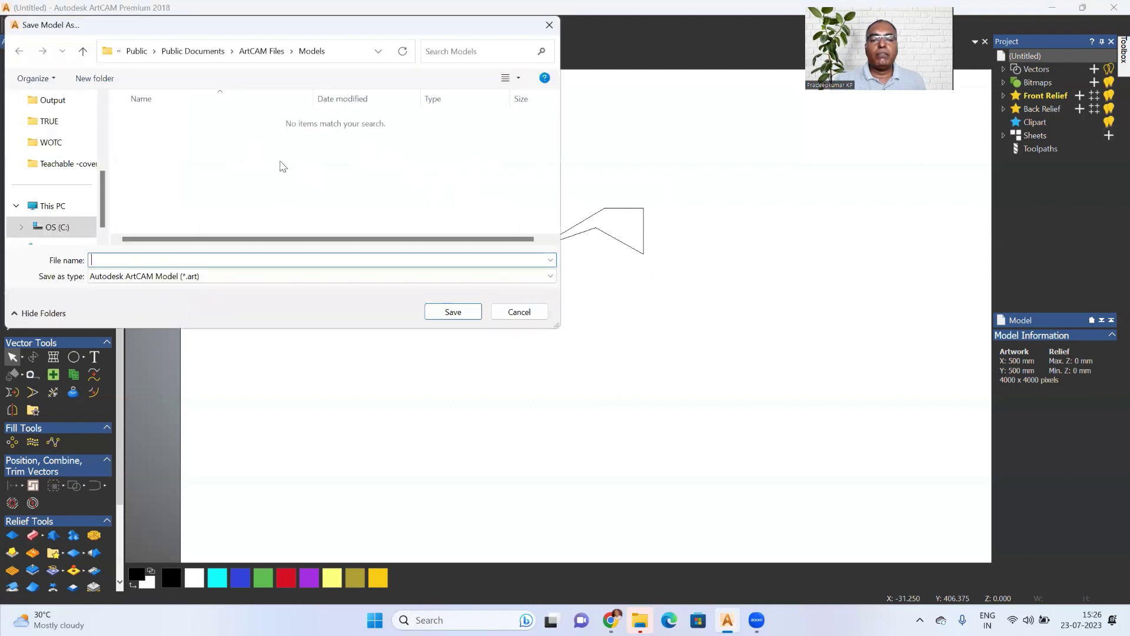
left_click(63, 127)
left_click(59, 145)
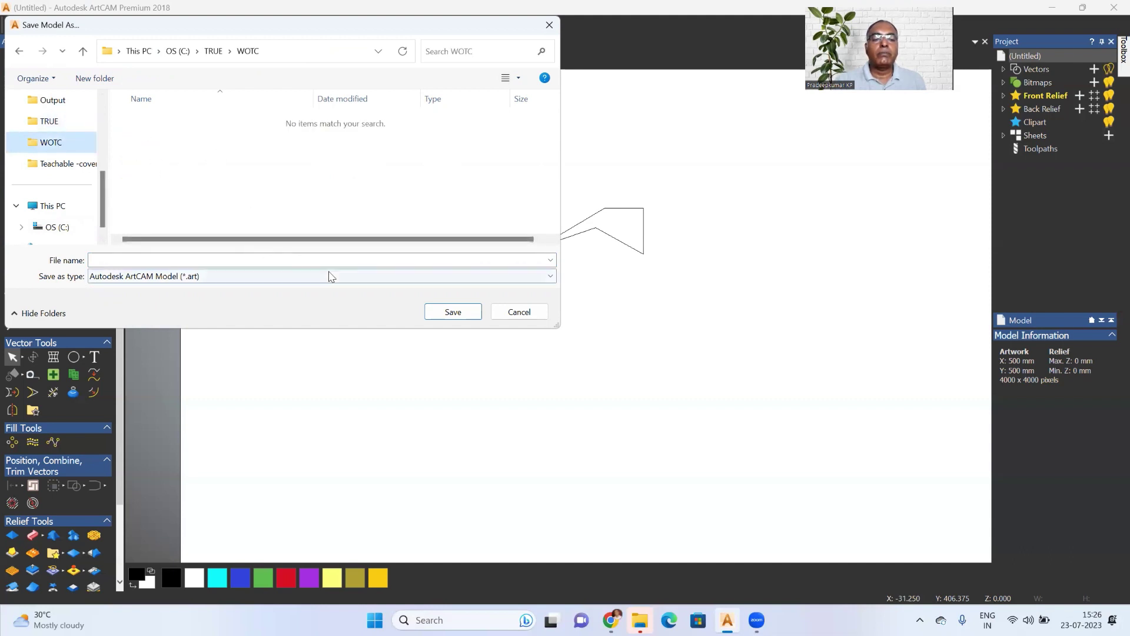
left_click(197, 259)
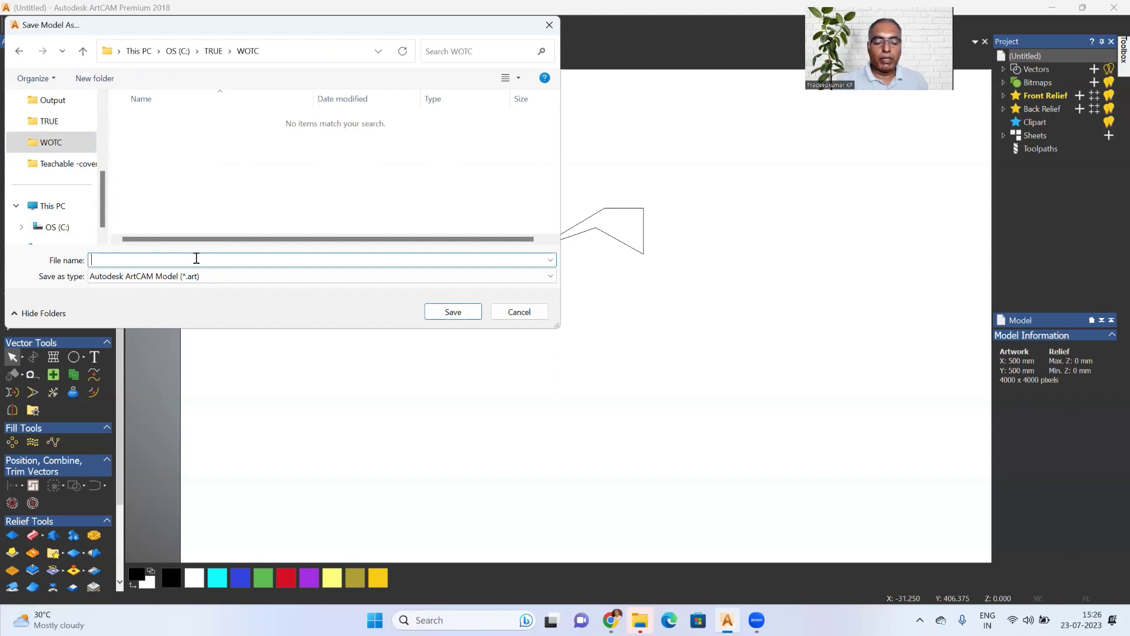
type("11")
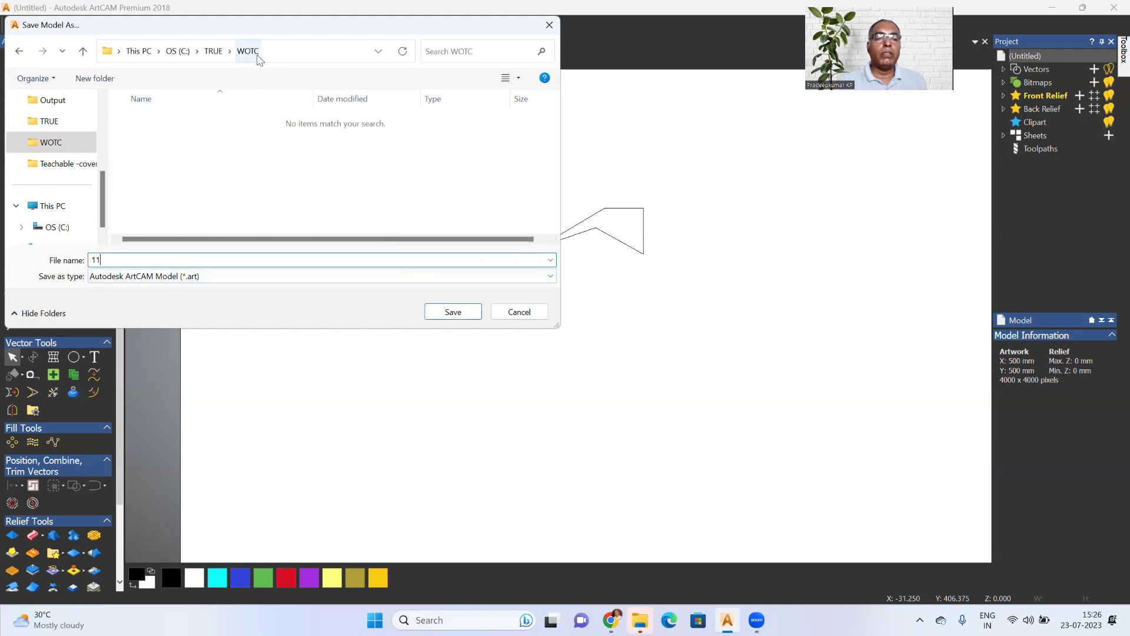
left_click(452, 313)
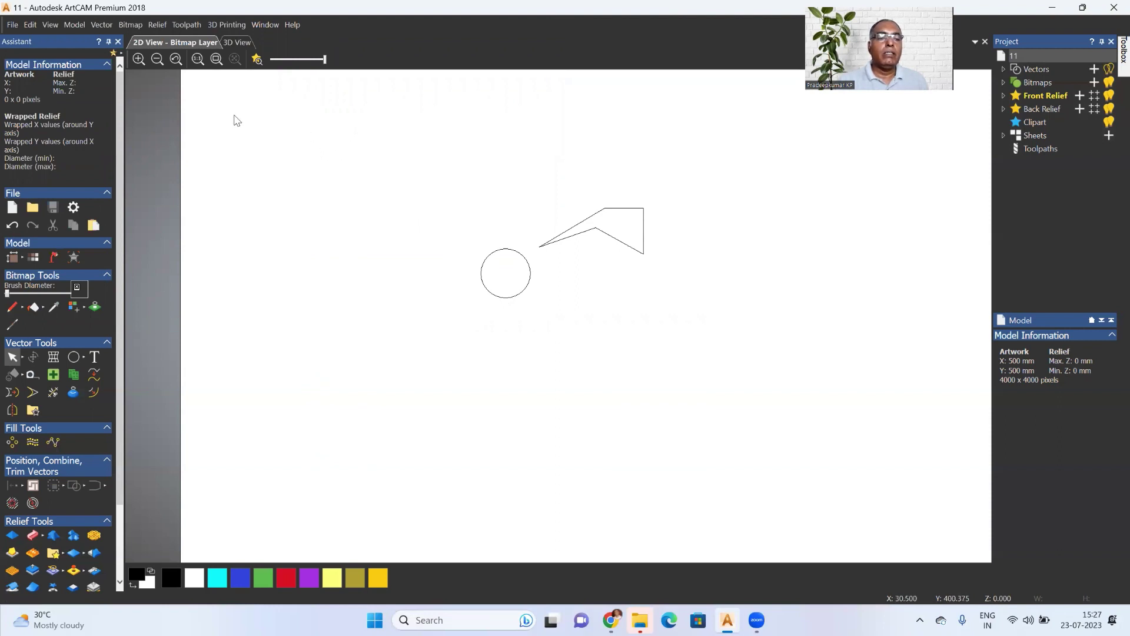
left_click(12, 24)
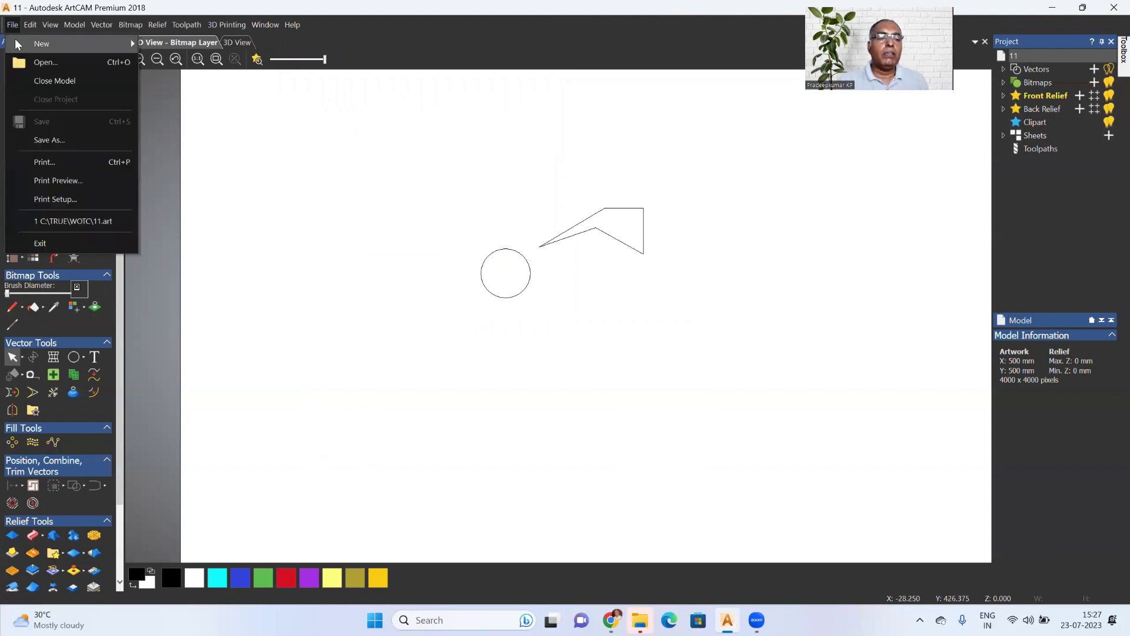
left_click(76, 140)
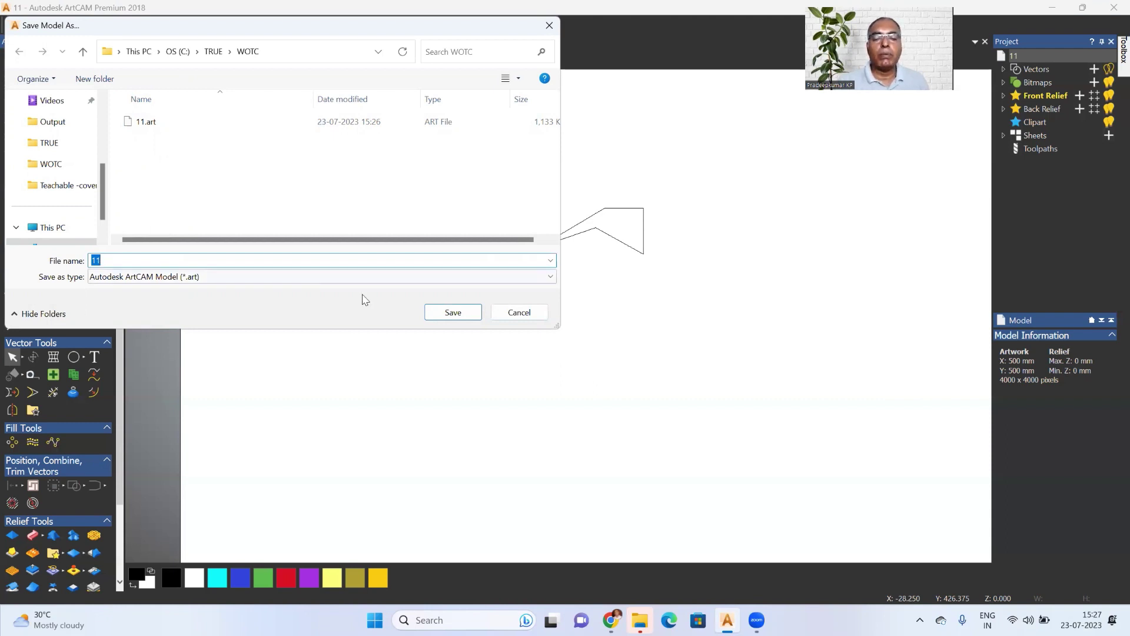
left_click(521, 312)
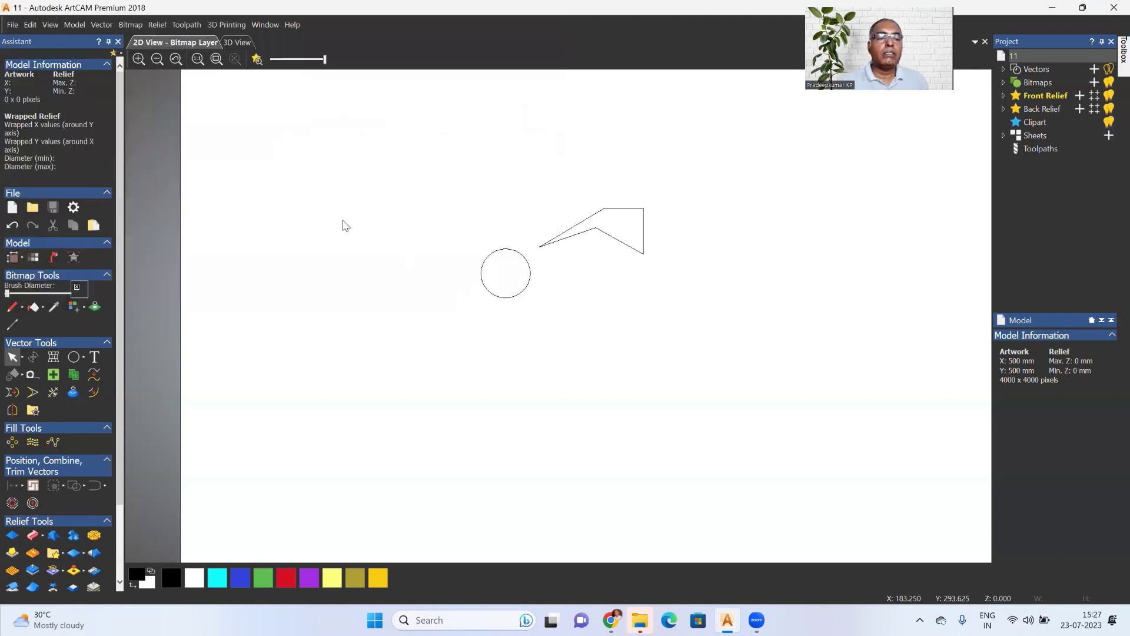
Step: Close the current model, and open the New Model setup and dismiss it without creating a model
left_click(12, 27)
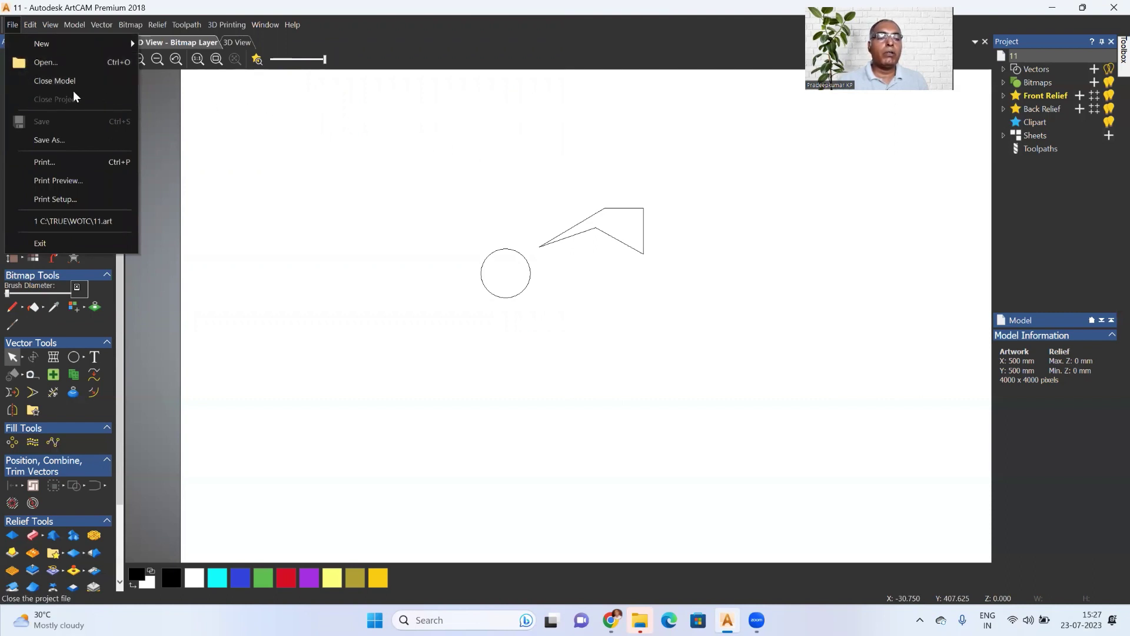
left_click(52, 84)
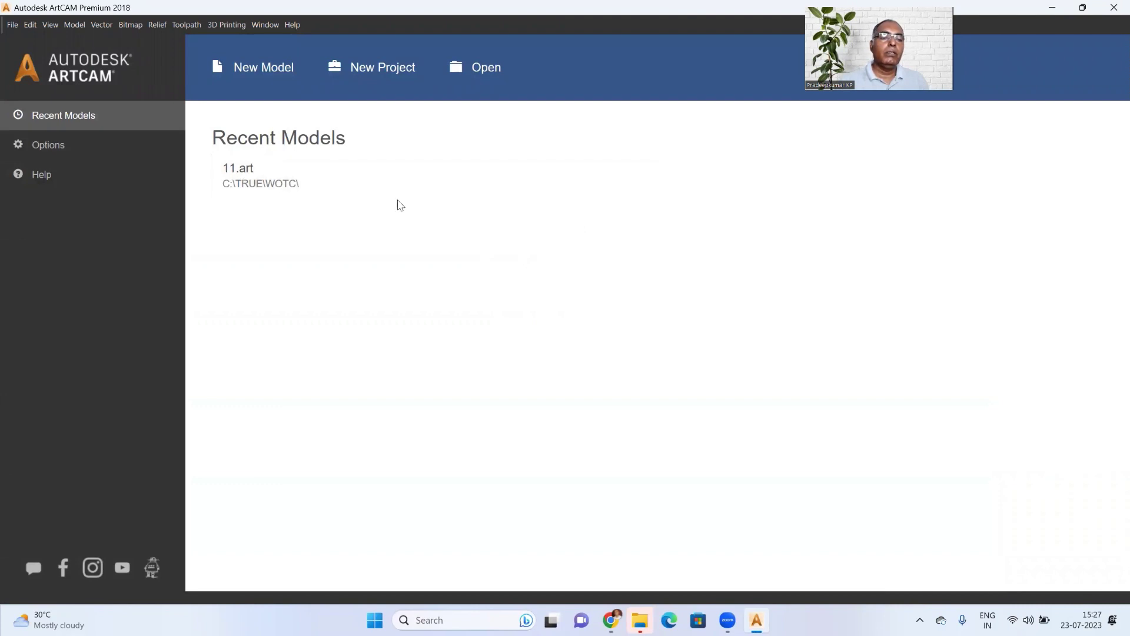
left_click(289, 76)
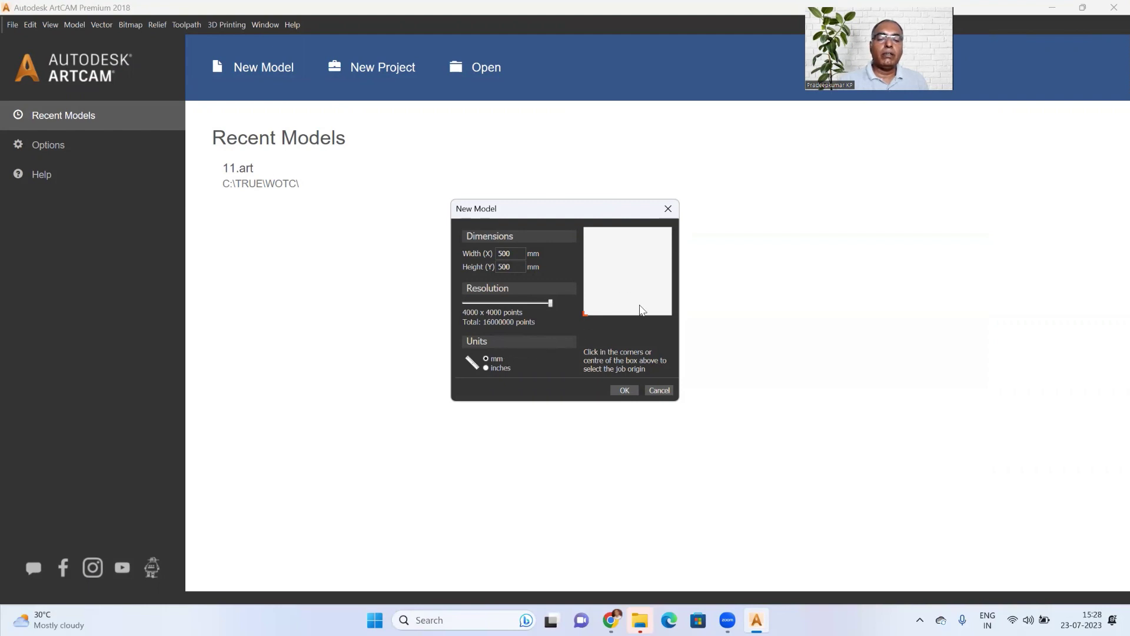
left_click(669, 209)
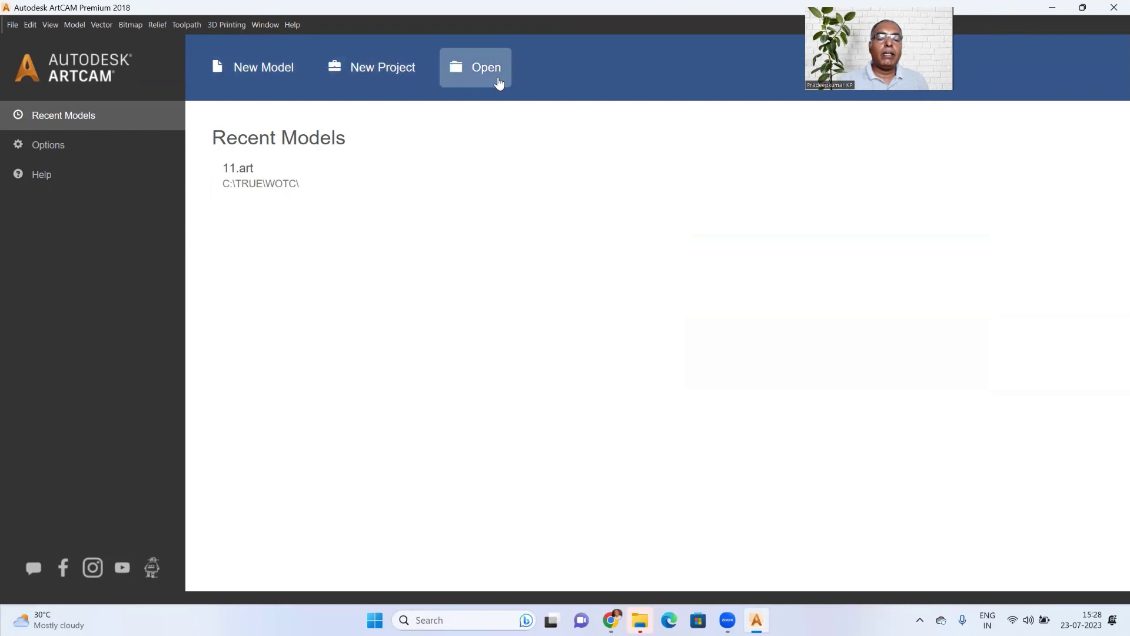
Step: Open the saved model 11.art from the WOTC folder
left_click(12, 25)
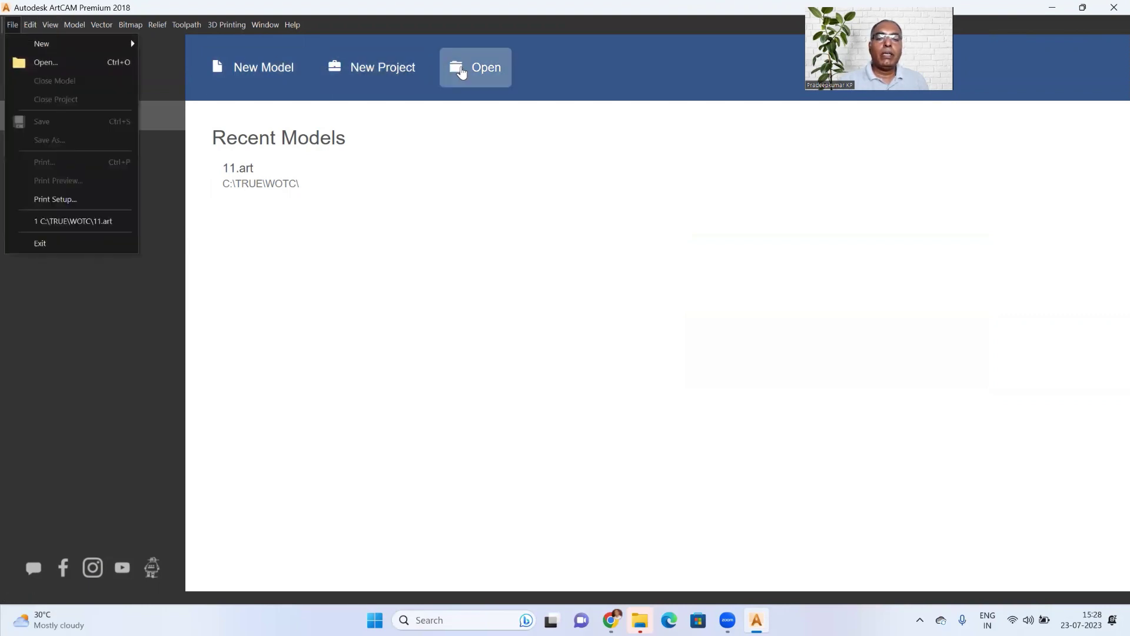
left_click(482, 71)
left_click(483, 70)
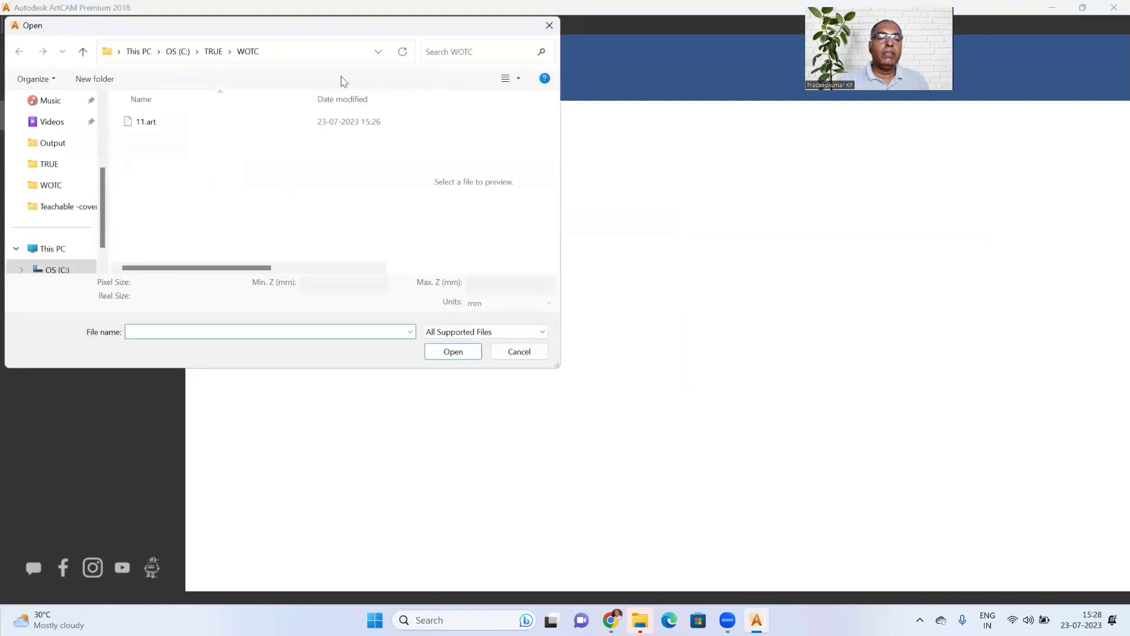
left_click(145, 122)
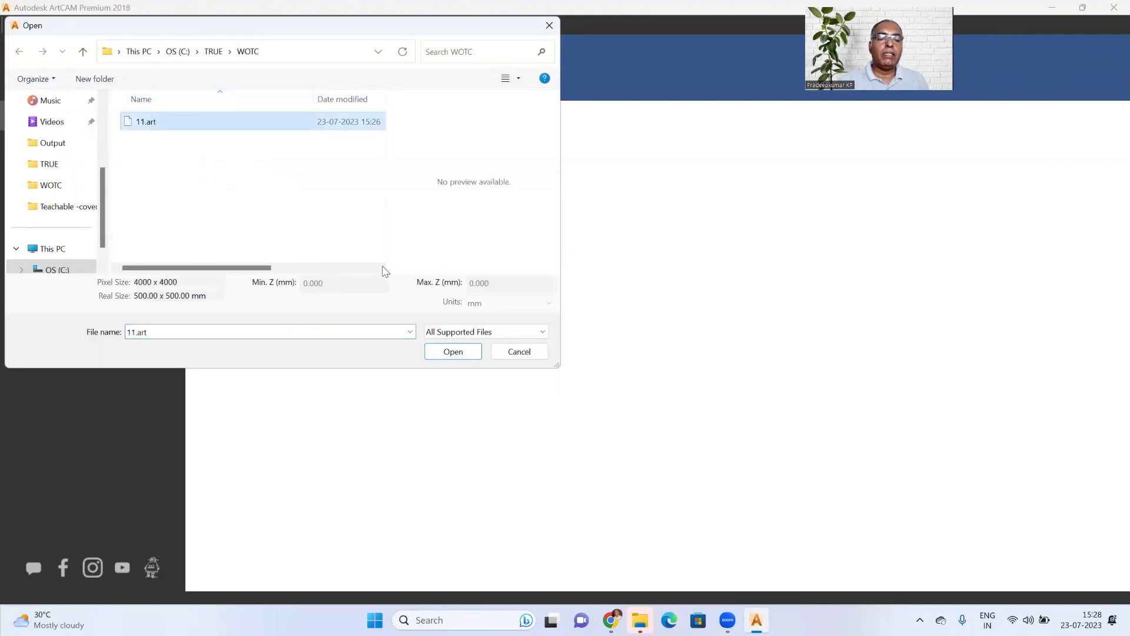
left_click(453, 352)
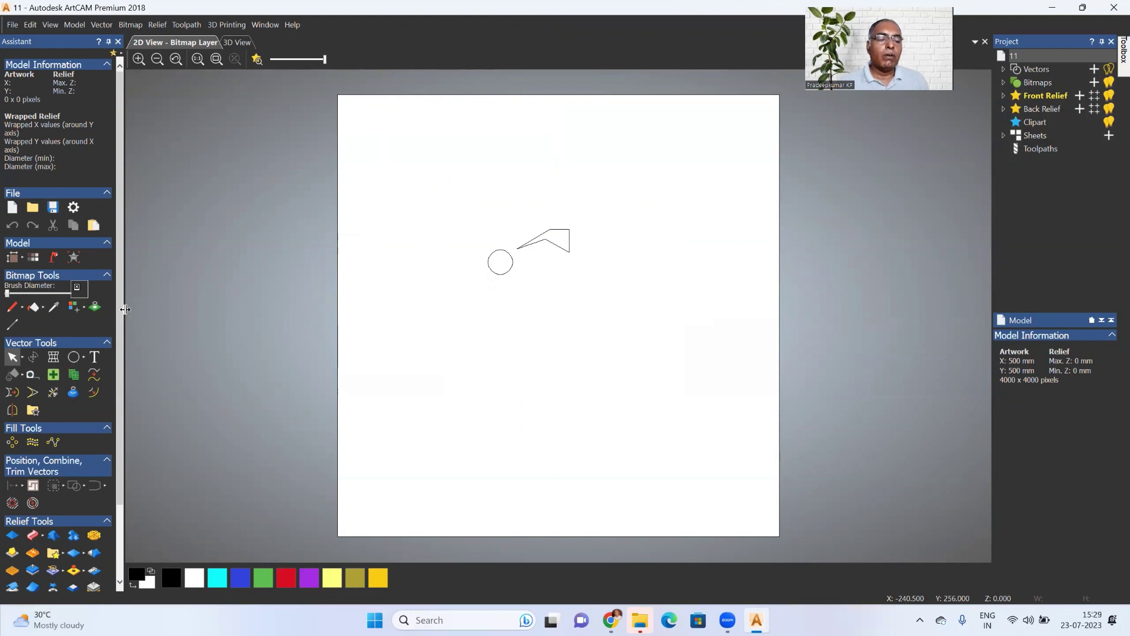
Step: Widen the Assistant panel so that all its tool groups fit without scrolling
left_click_drag(126, 309, 167, 312)
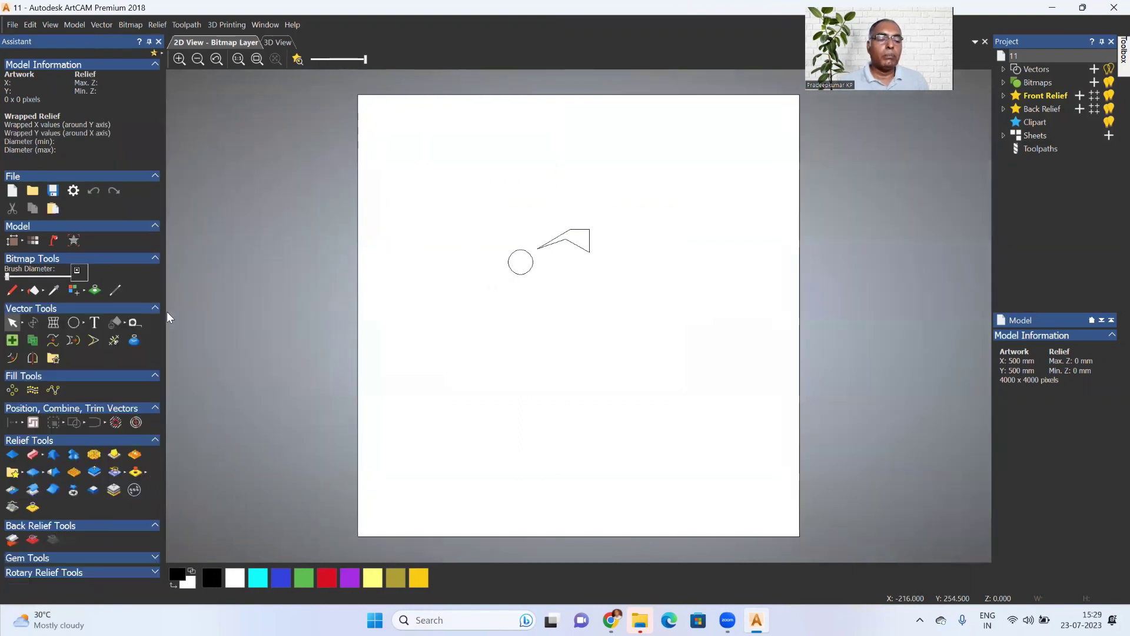
left_click_drag(164, 222, 183, 224)
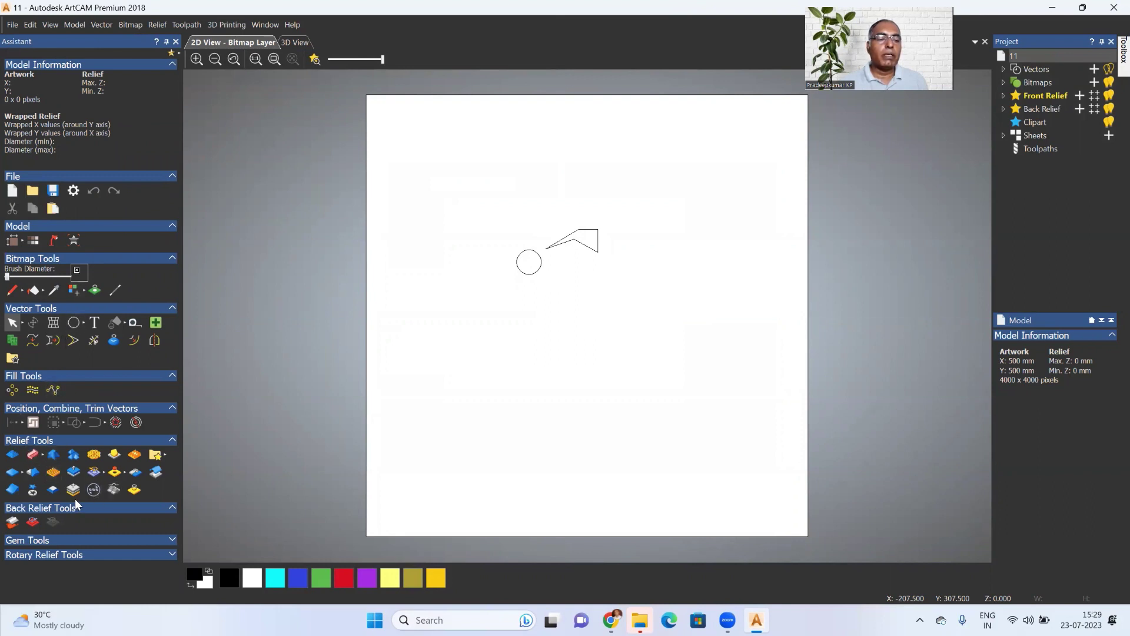
left_click(158, 25)
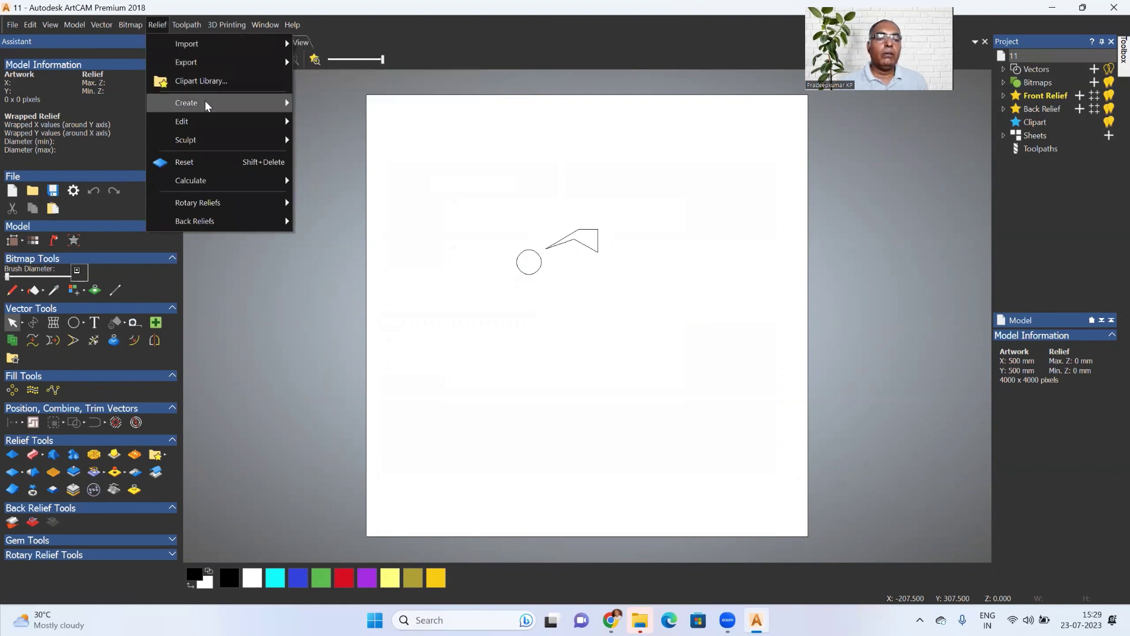
mouse_move(207, 105)
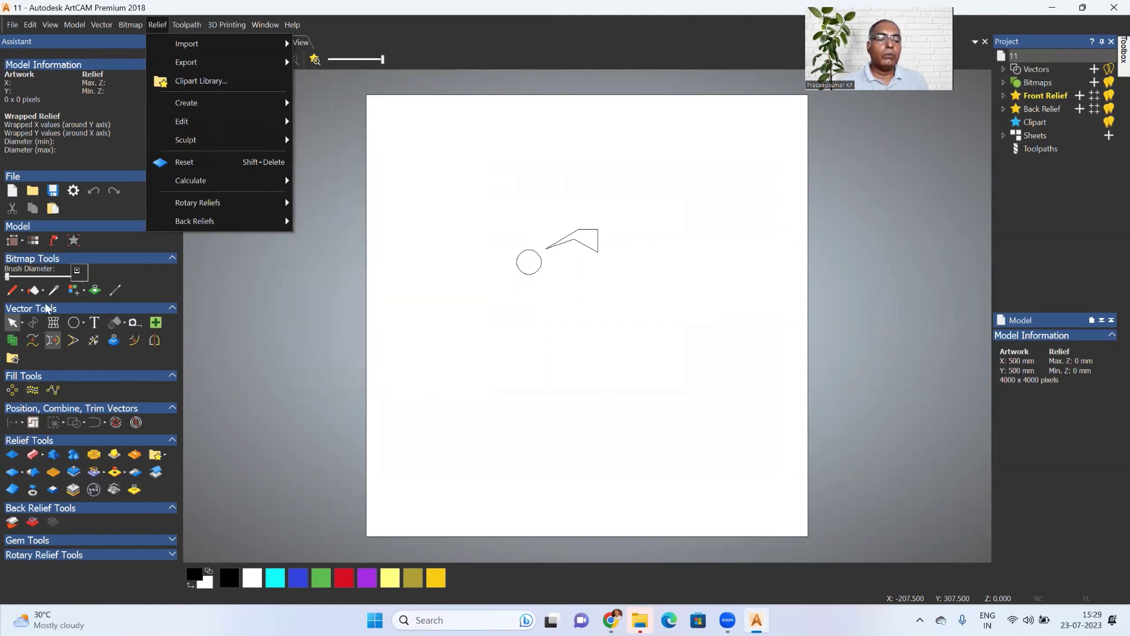
mouse_move(252, 61)
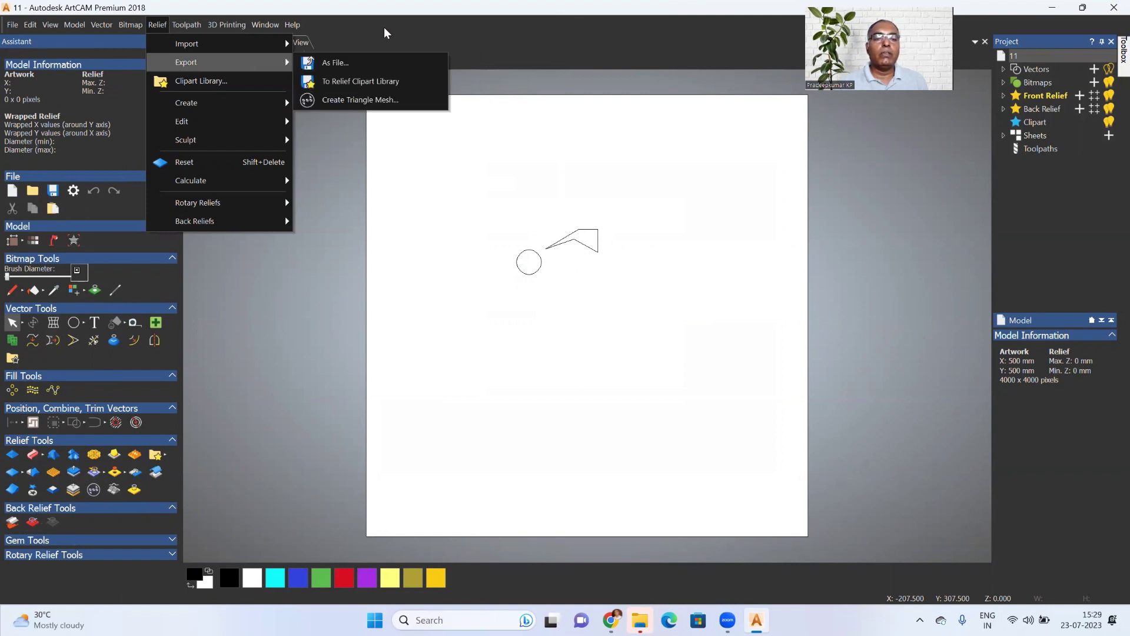
left_click(485, 46)
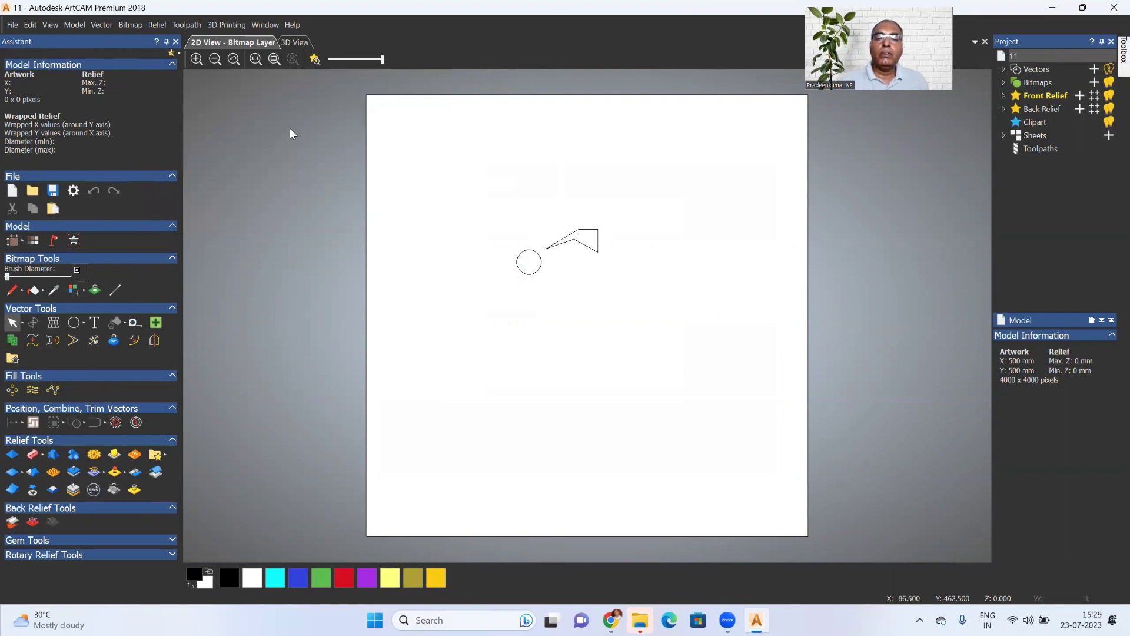